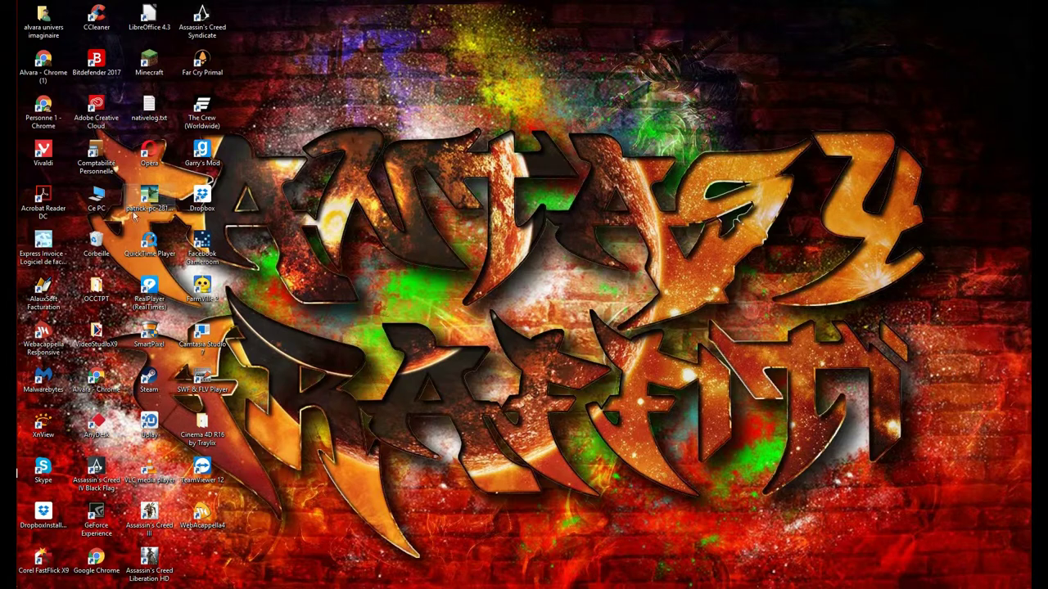
# Switch to PhotoFiltre Studio X and store RGB 128, 0, 0 in the first custom colour slot of the foreground colour dialog.
pyautogui.click(40, 244)
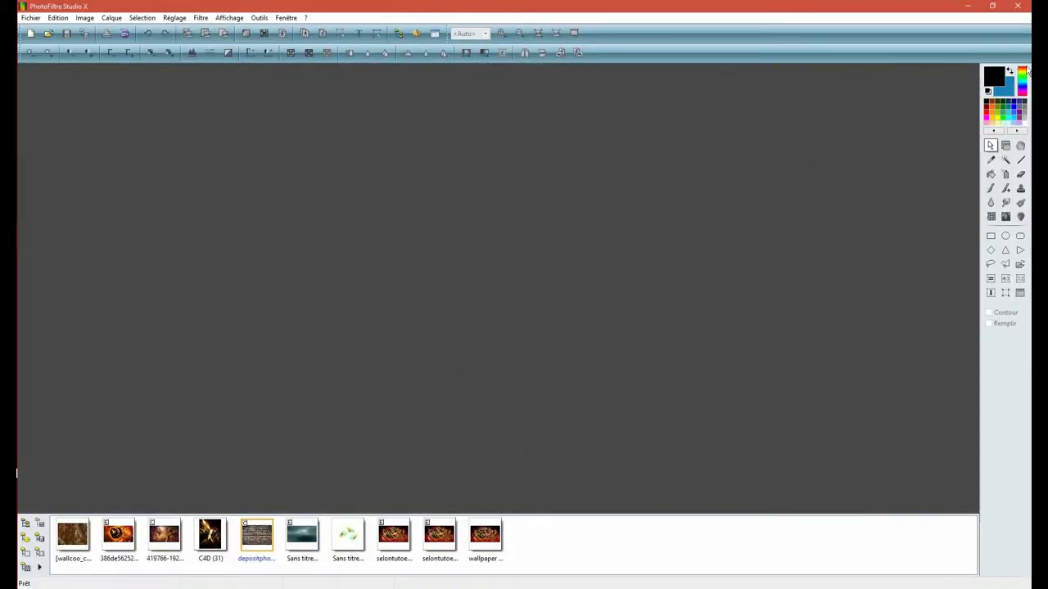
pyautogui.click(993, 81)
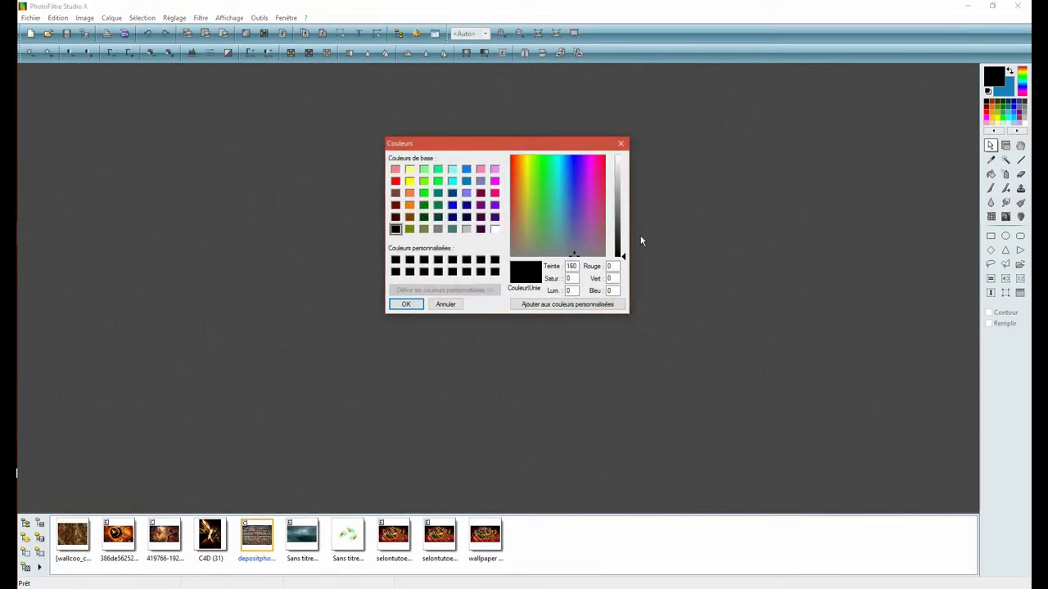
pyautogui.click(393, 261)
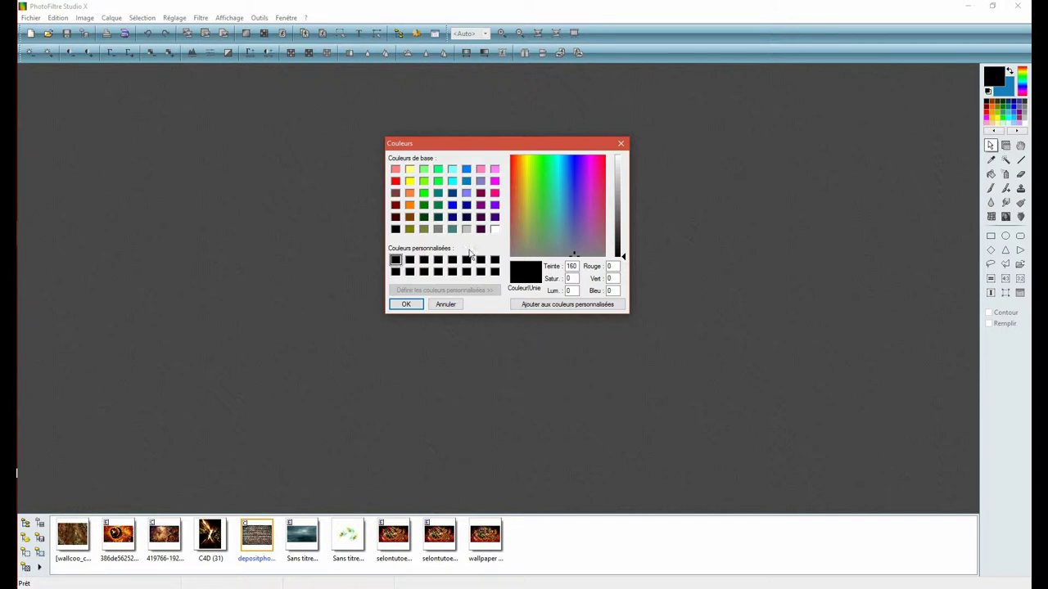
pyautogui.doubleClick(611, 266)
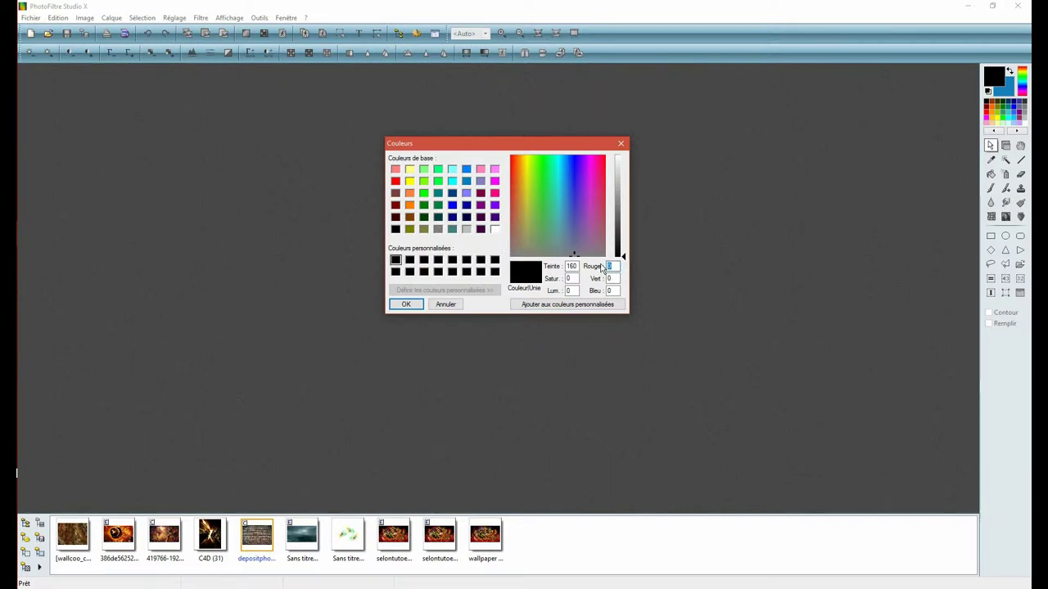
pyautogui.write('128')
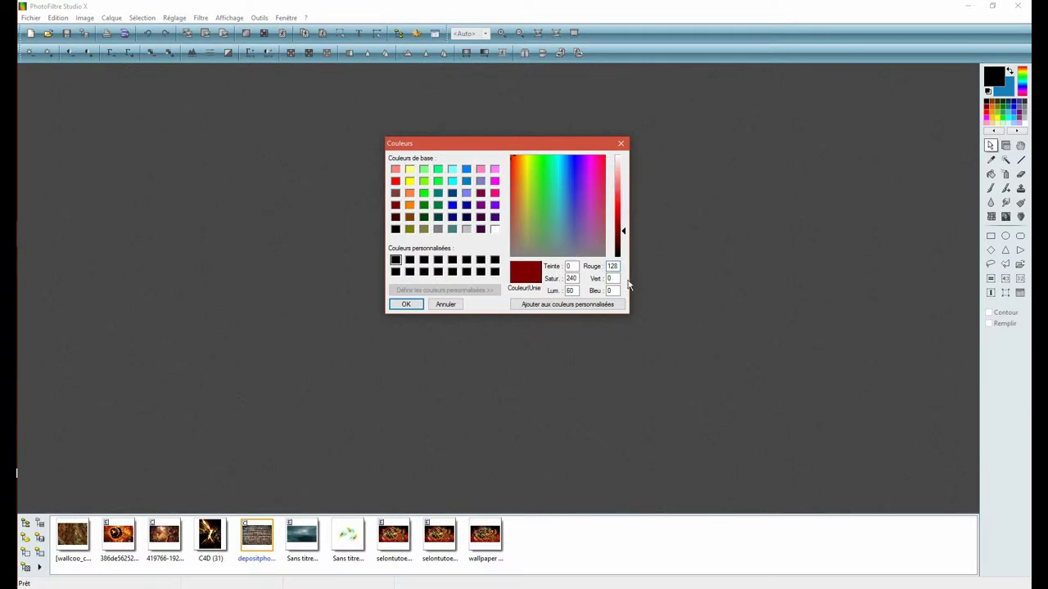
pyautogui.click(575, 306)
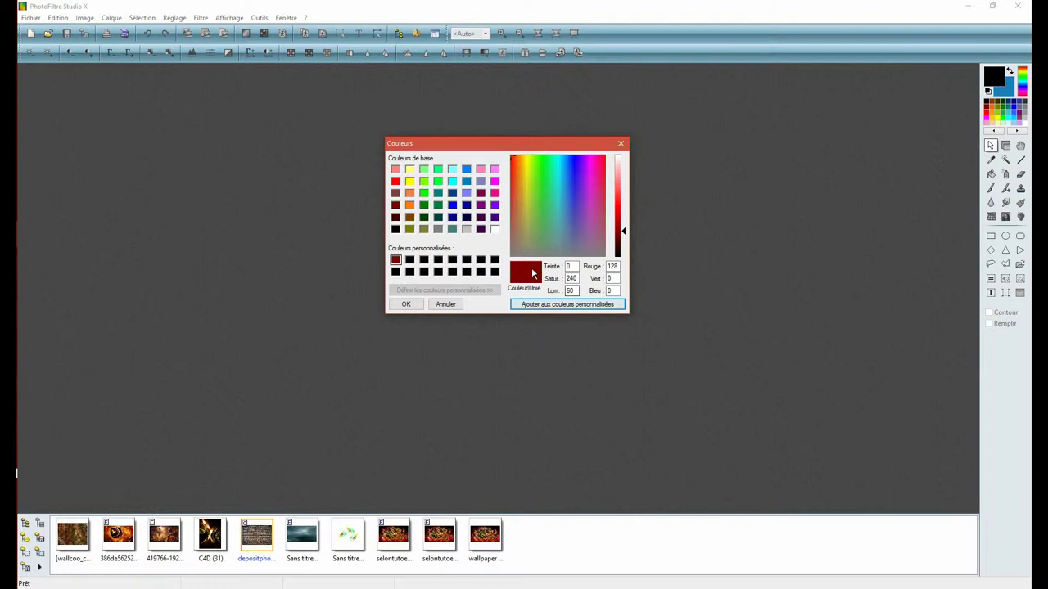
# Add a bright red with RGB 196, 0, 0 to the second custom colour slot.
pyautogui.click(410, 260)
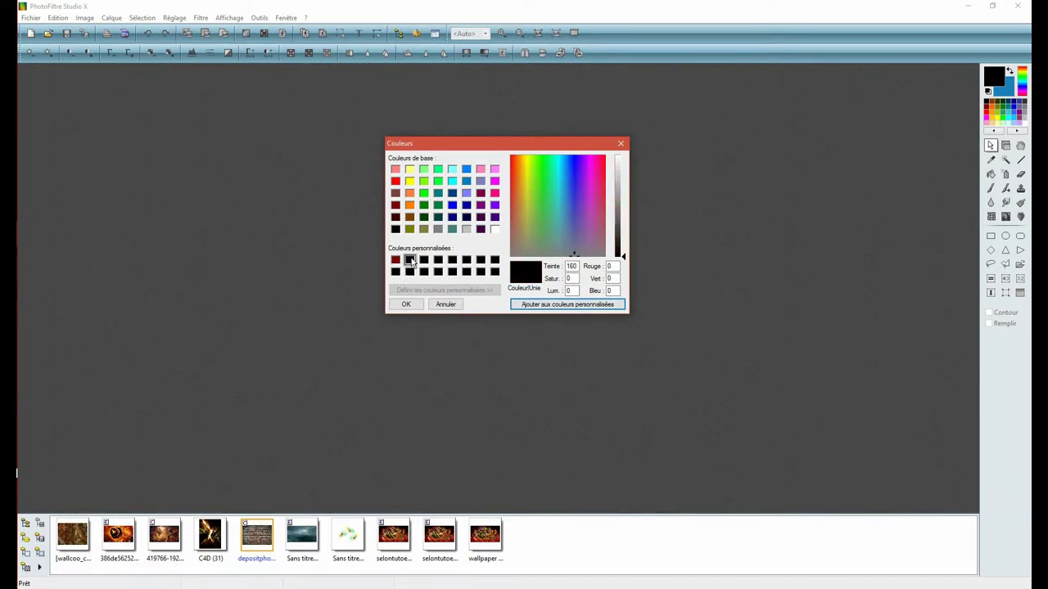
pyautogui.doubleClick(616, 266)
pyautogui.write('196')
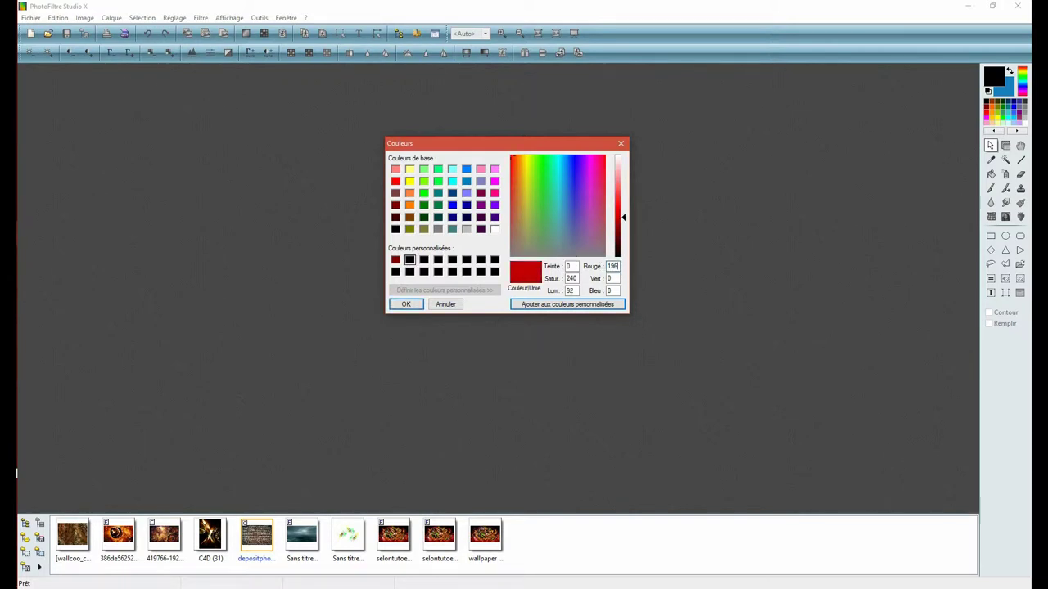
pyautogui.click(602, 304)
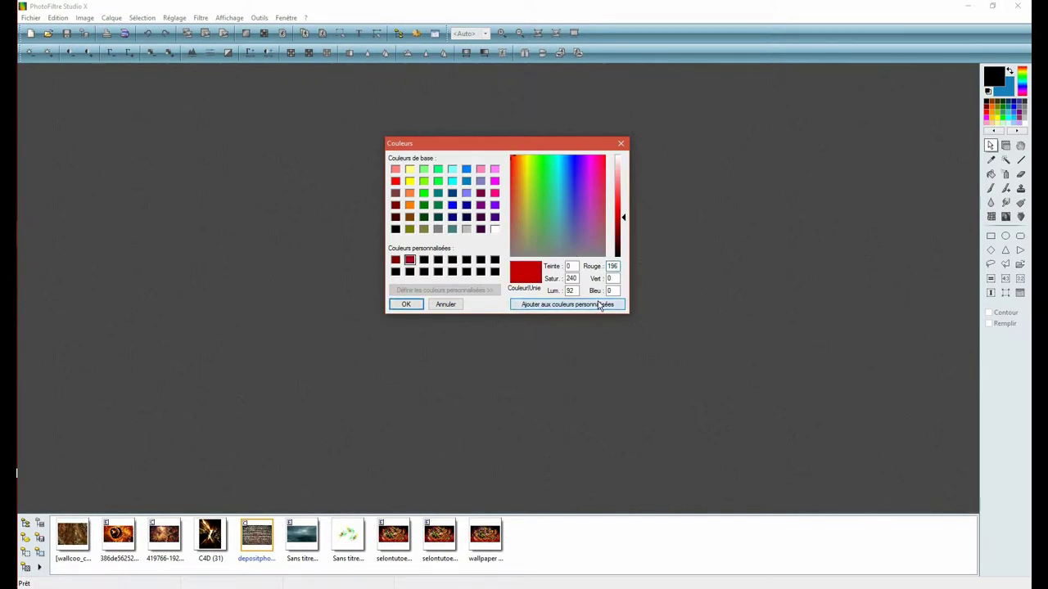
# Add an orange with RGB 255, 128, 64 to the third custom colour slot.
pyautogui.click(424, 260)
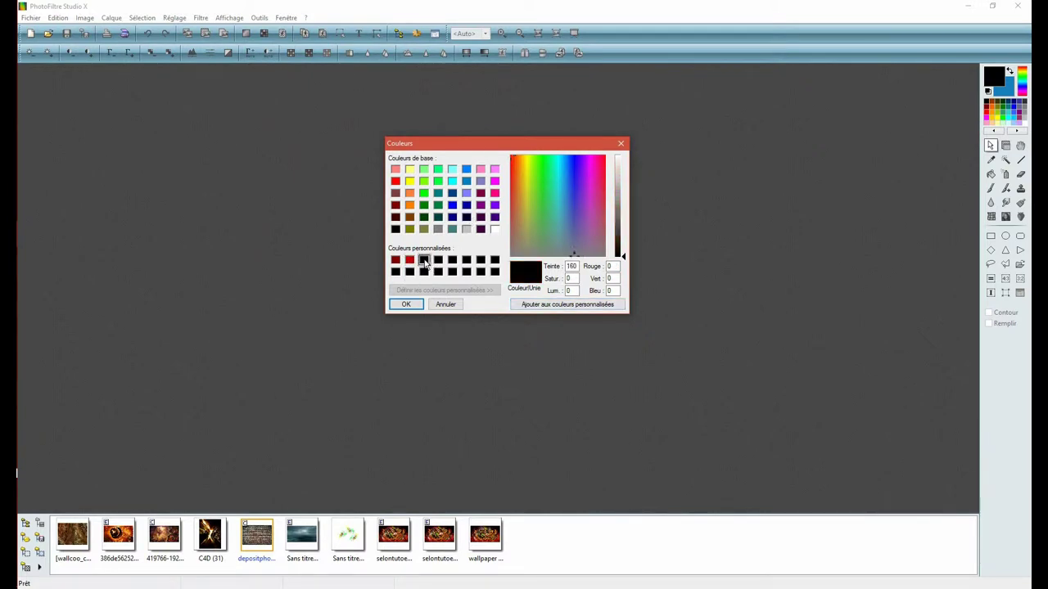
pyautogui.doubleClick(608, 267)
pyautogui.write('255')
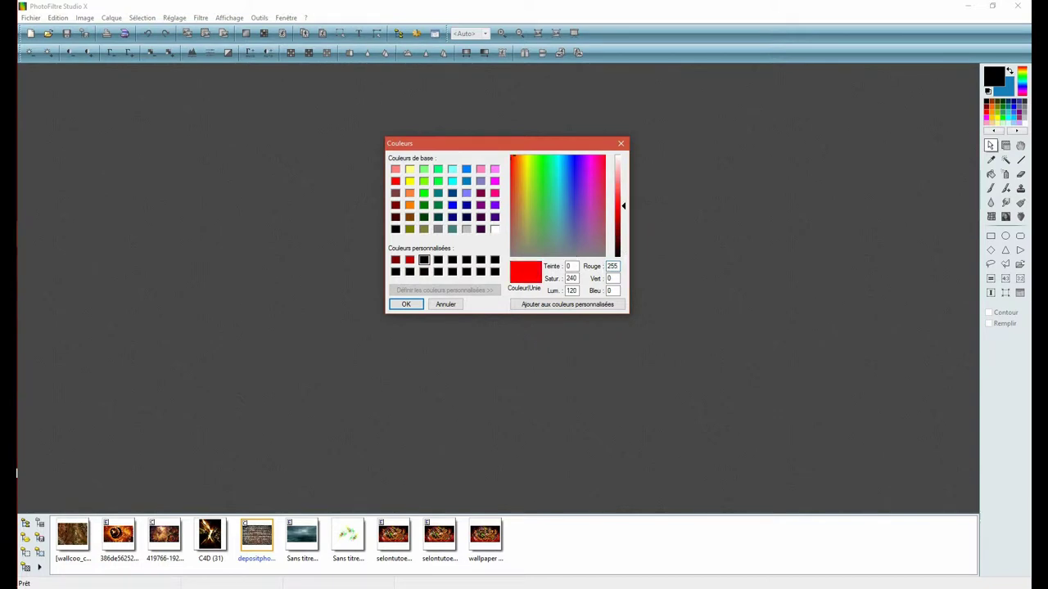
pyautogui.doubleClick(610, 279)
pyautogui.write('128')
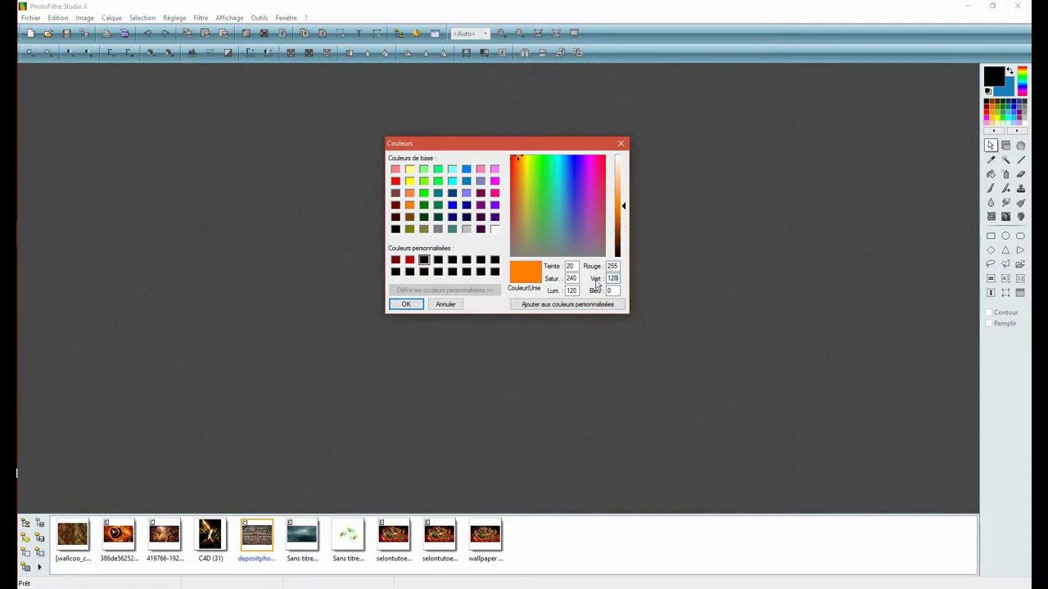
pyautogui.doubleClick(614, 290)
pyautogui.write('64')
pyautogui.click(567, 305)
# Add a blue with RGB 23, 128, 189 to the fourth custom colour slot and apply it as the foreground colour.
pyautogui.click(439, 260)
pyautogui.doubleClick(610, 266)
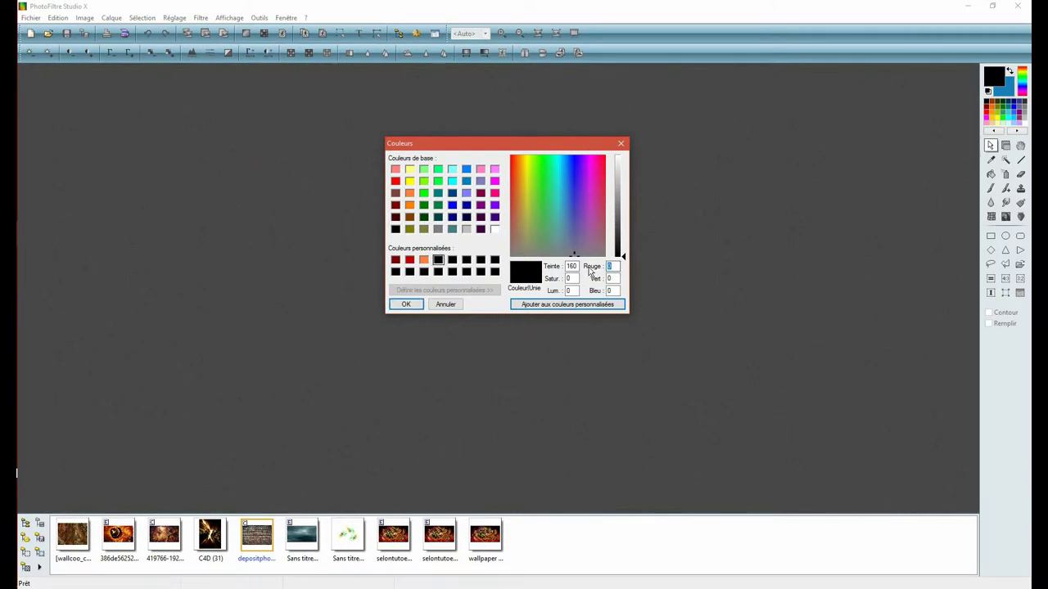
pyautogui.write('23')
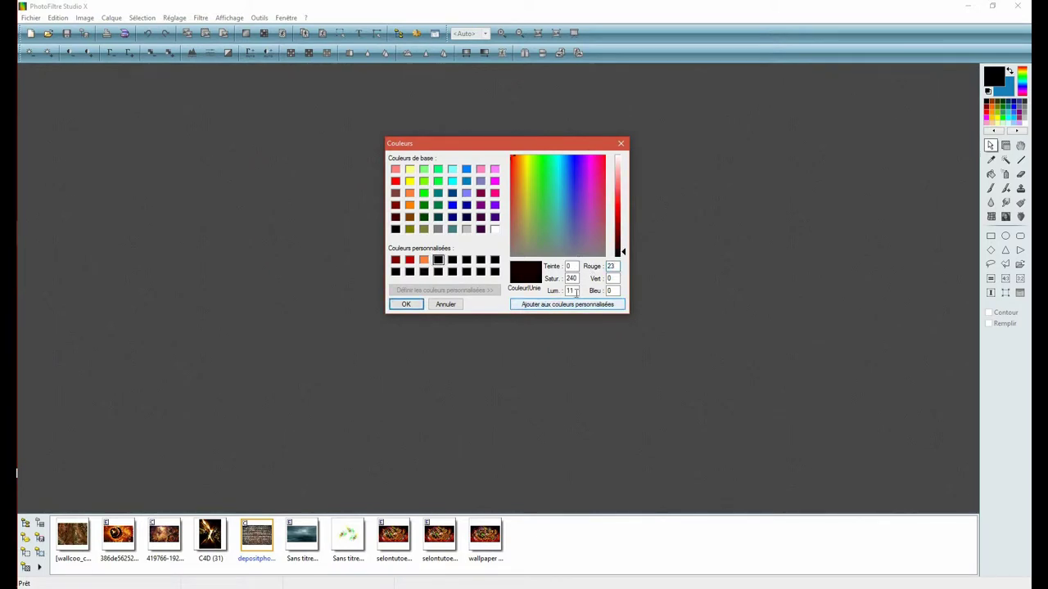
pyautogui.doubleClick(609, 278)
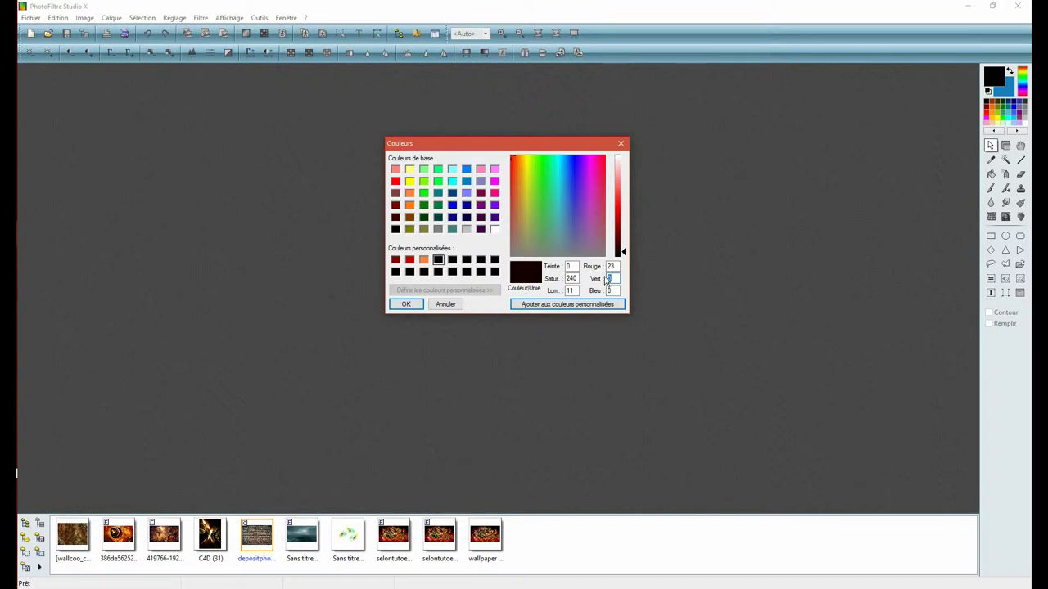
pyautogui.write('128')
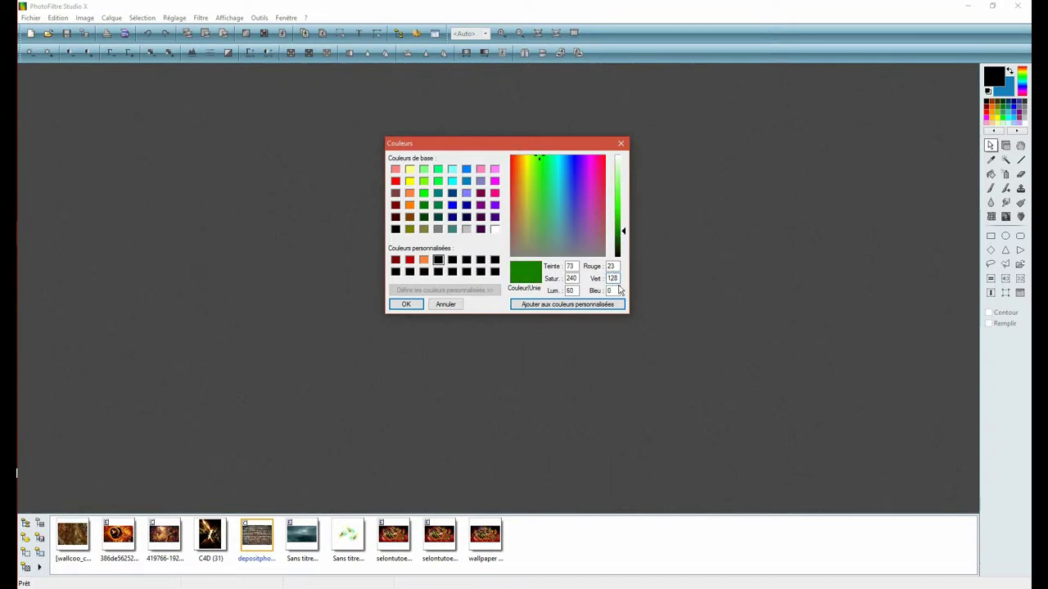
pyautogui.doubleClick(611, 291)
pyautogui.write('189')
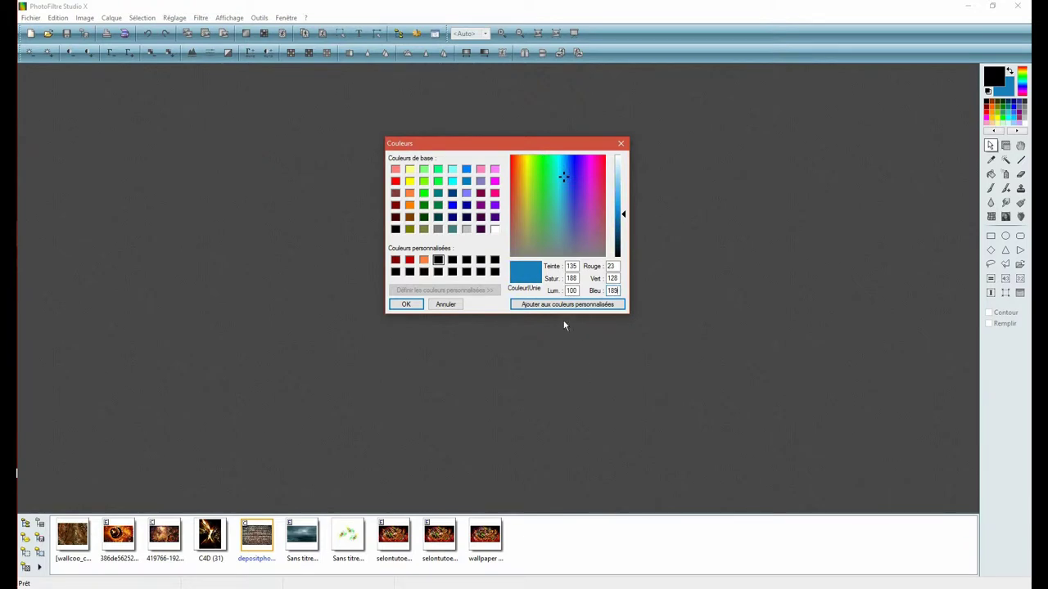
pyautogui.click(565, 304)
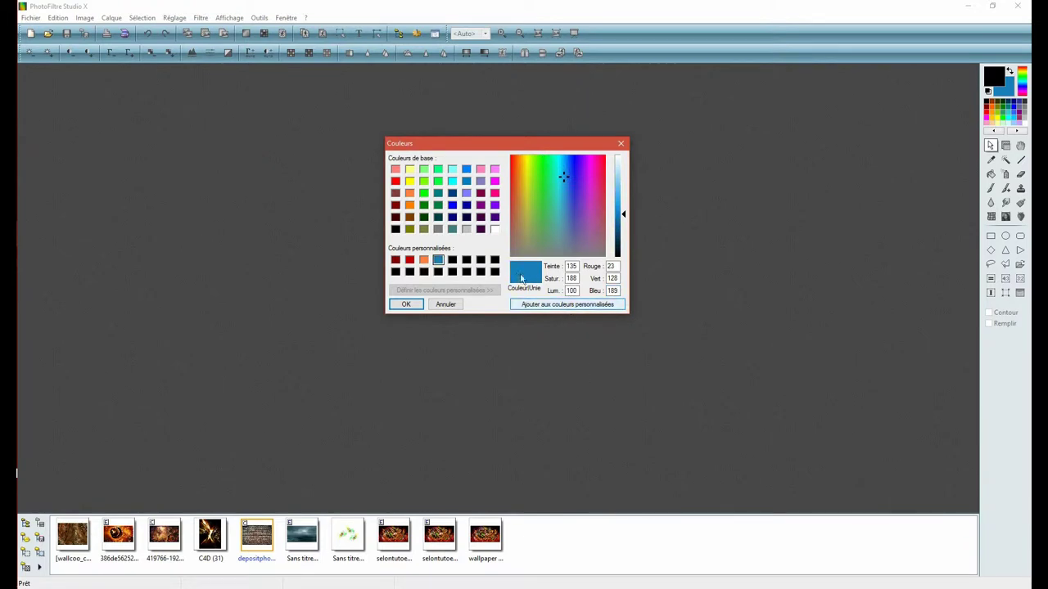
pyautogui.click(406, 305)
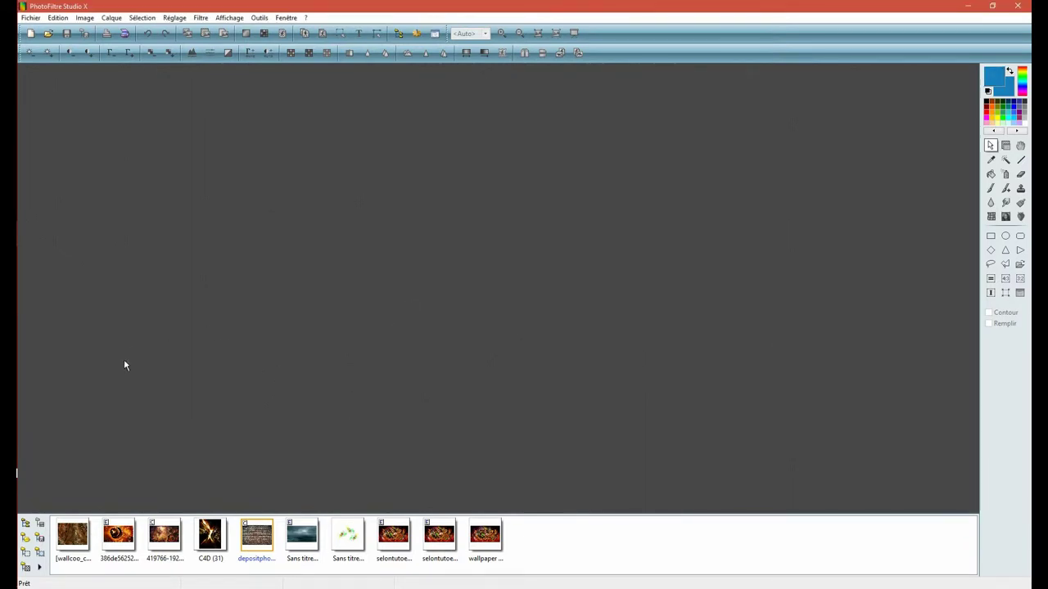
# Open the autumn texture, the fiery planets and the fantasy battle images to examine them.
pyautogui.click(69, 538)
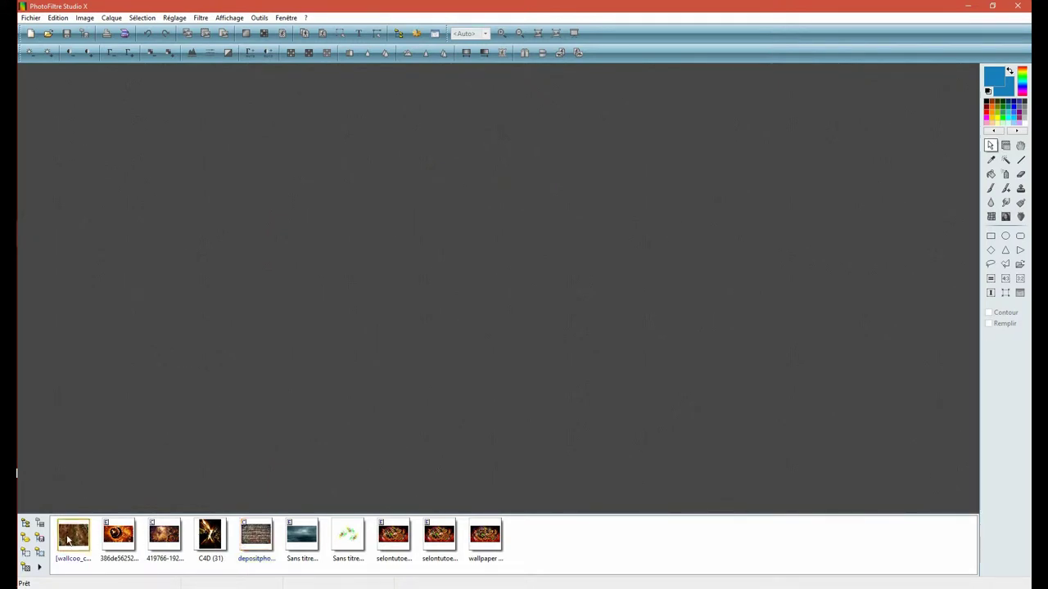
pyautogui.doubleClick(69, 538)
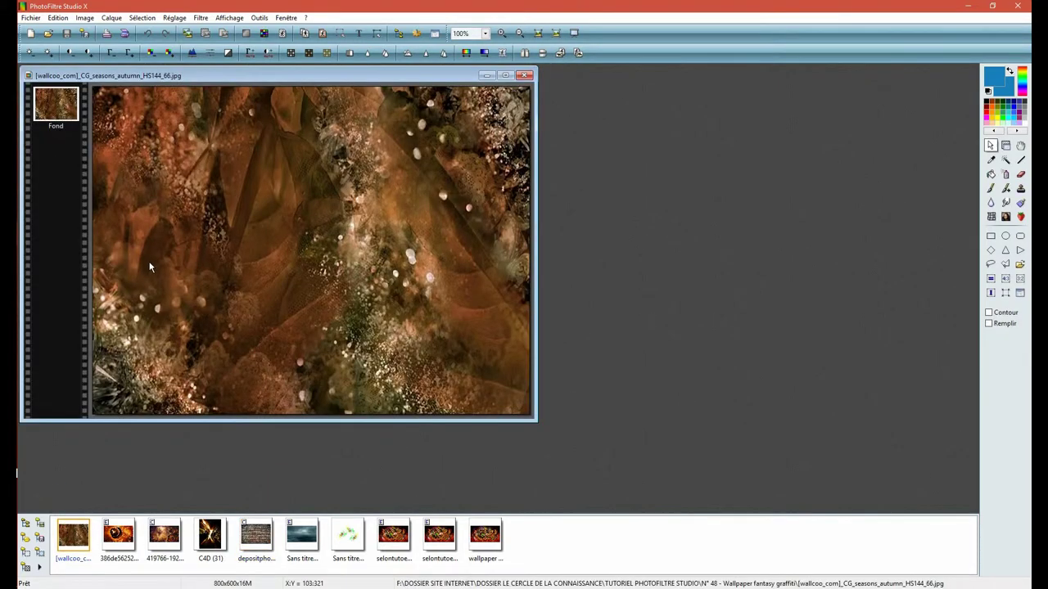
pyautogui.click(128, 545)
pyautogui.doubleClick(128, 545)
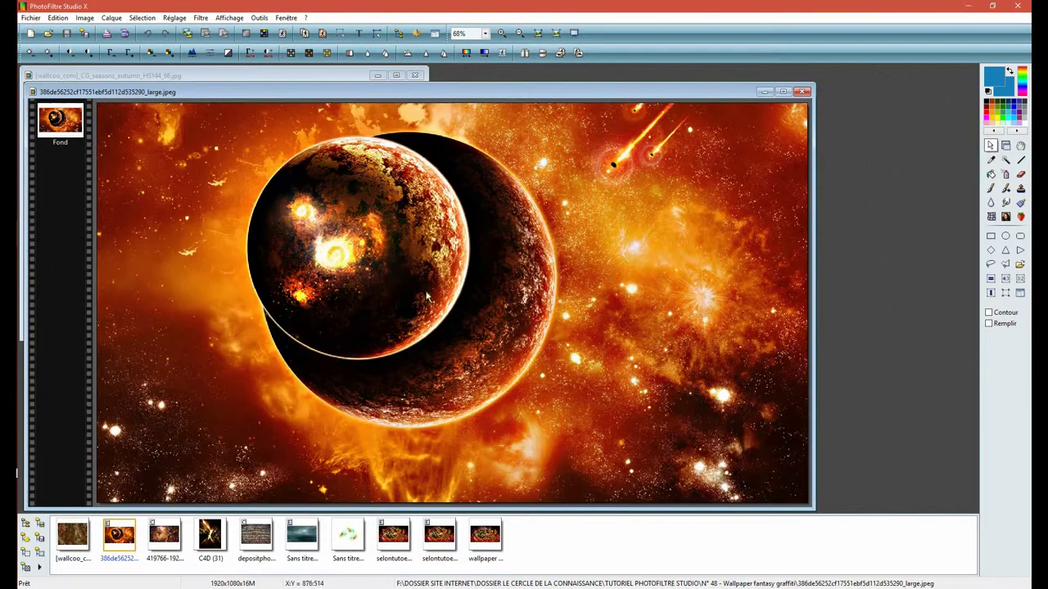
pyautogui.scroll(-2, 430, 295)
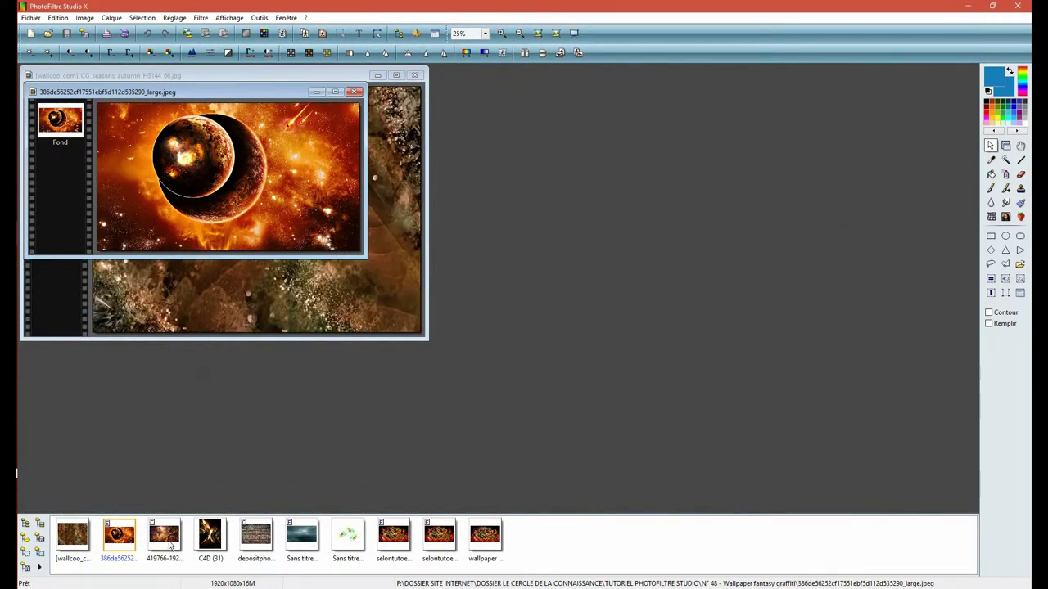
pyautogui.click(165, 547)
pyautogui.doubleClick(166, 546)
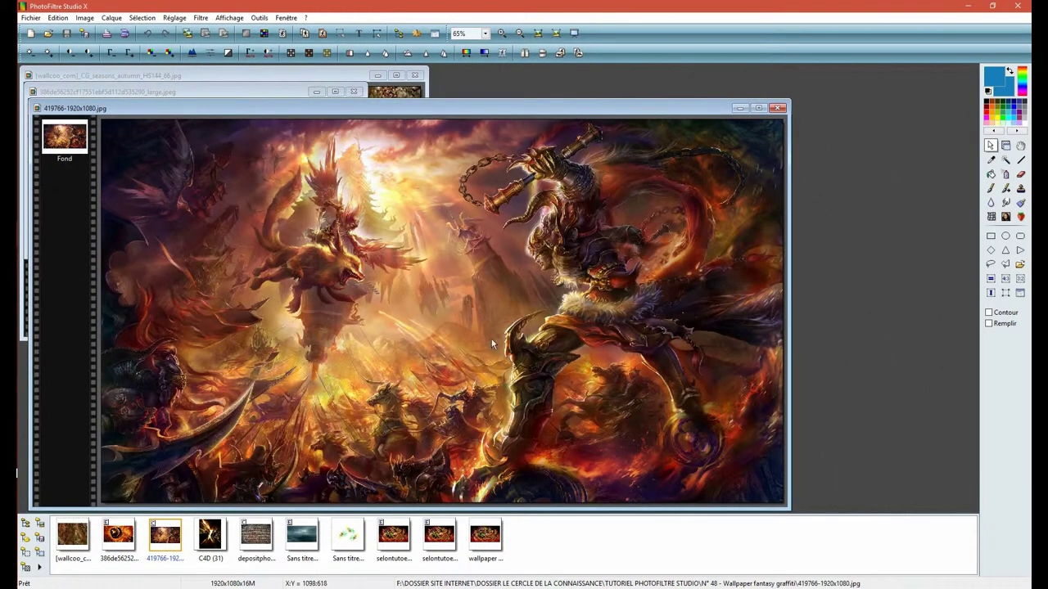
pyautogui.scroll(-2, 467, 333)
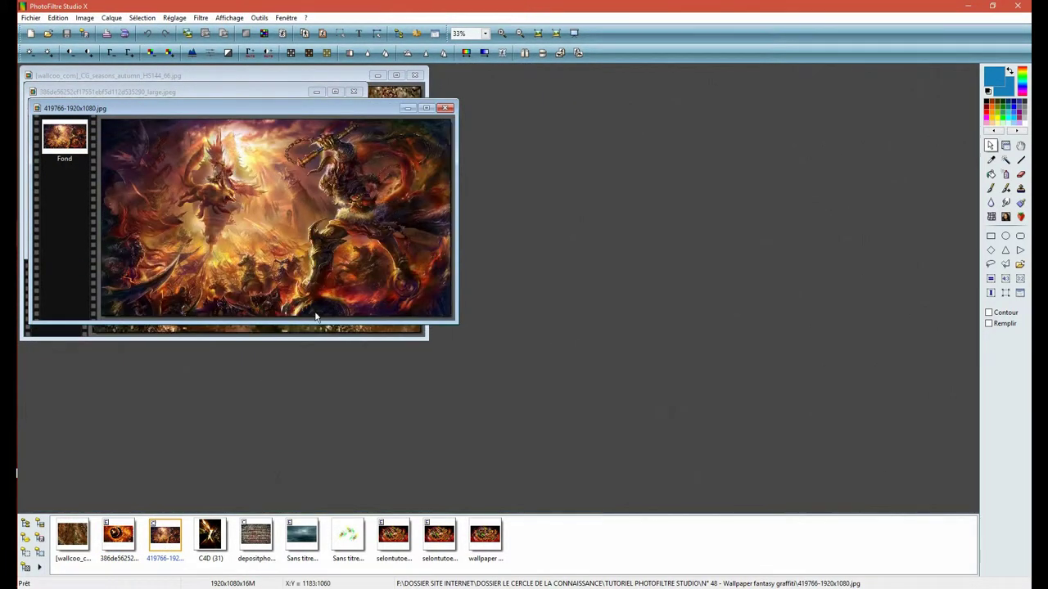
# Open the C4D (31), old brick wall and stormy sky images to examine them.
pyautogui.doubleClick(211, 536)
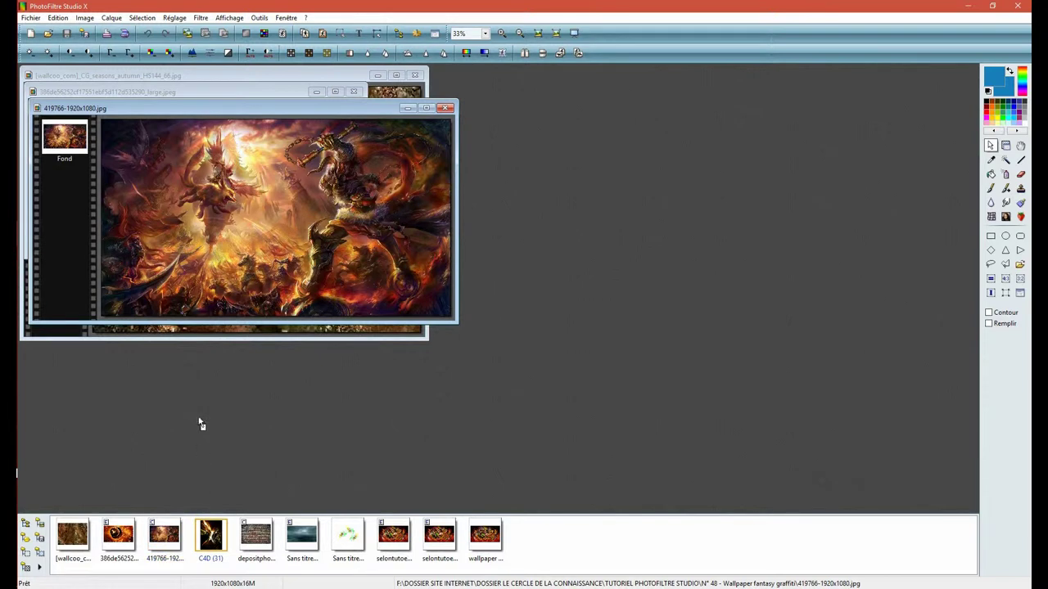
pyautogui.scroll(-2, 215, 276)
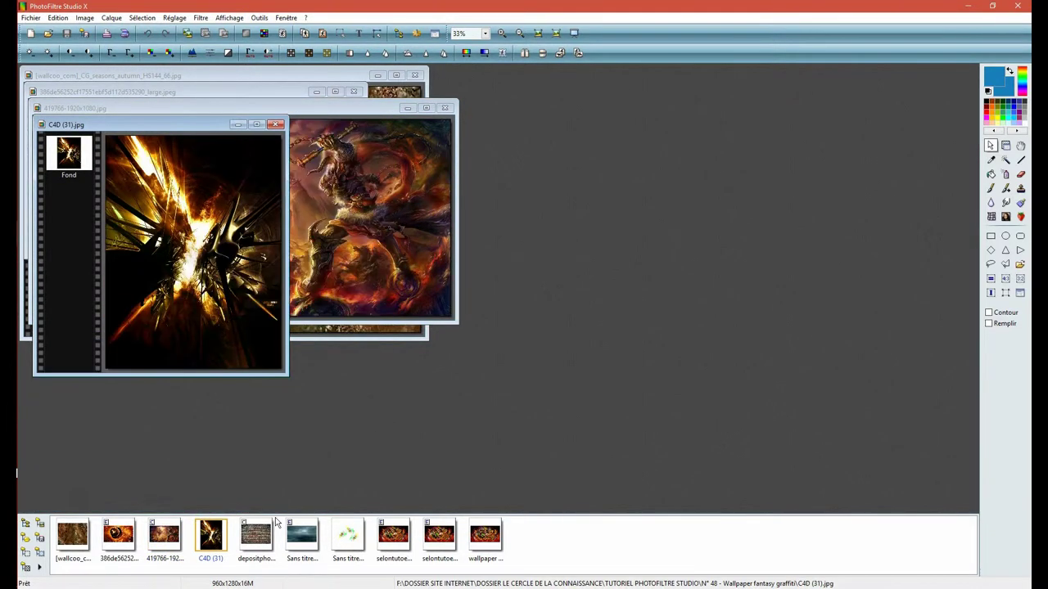
pyautogui.doubleClick(259, 537)
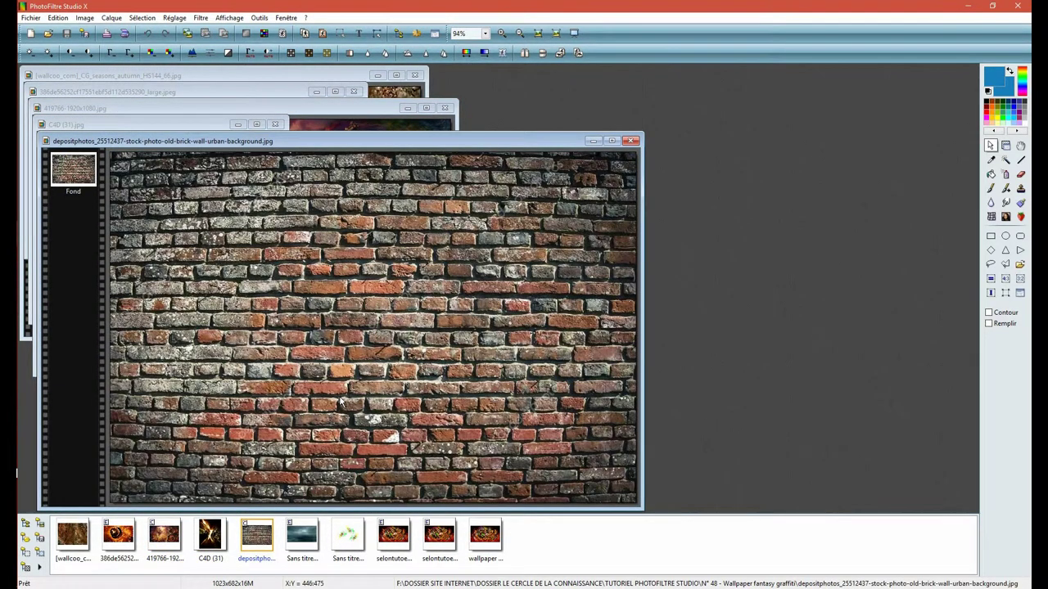
pyautogui.scroll(-1, 331, 325)
pyautogui.click(293, 540)
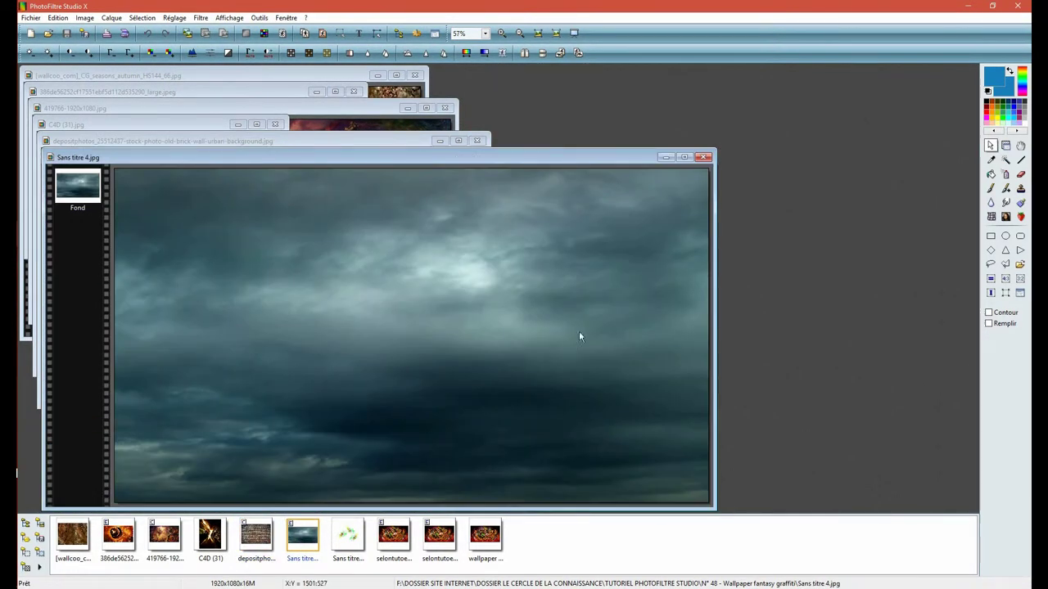
# Close all the opened source images to leave the workspace empty.
pyautogui.click(704, 158)
pyautogui.click(479, 142)
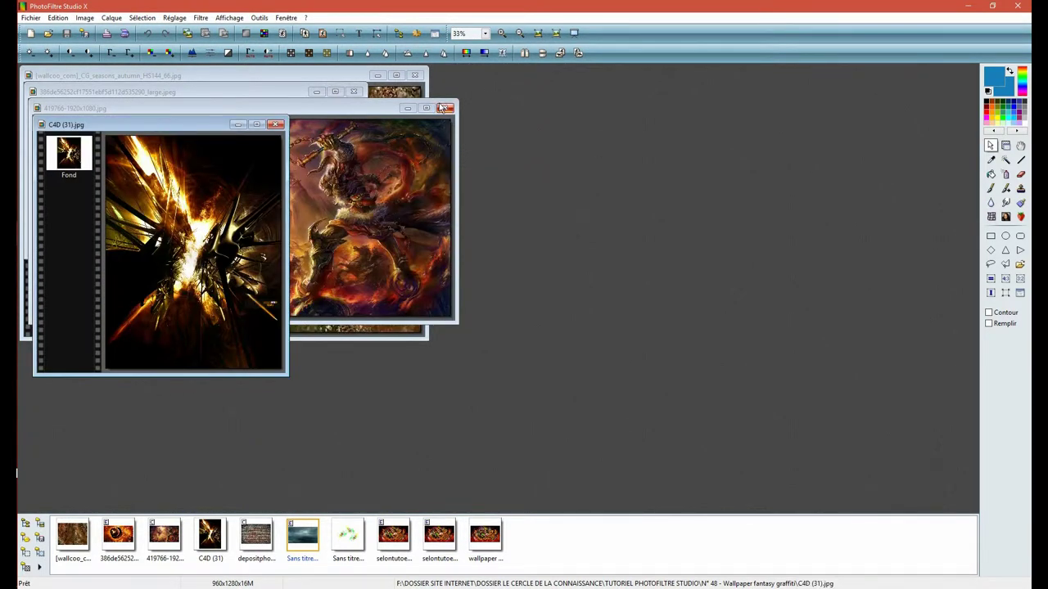
pyautogui.click(443, 108)
pyautogui.click(358, 92)
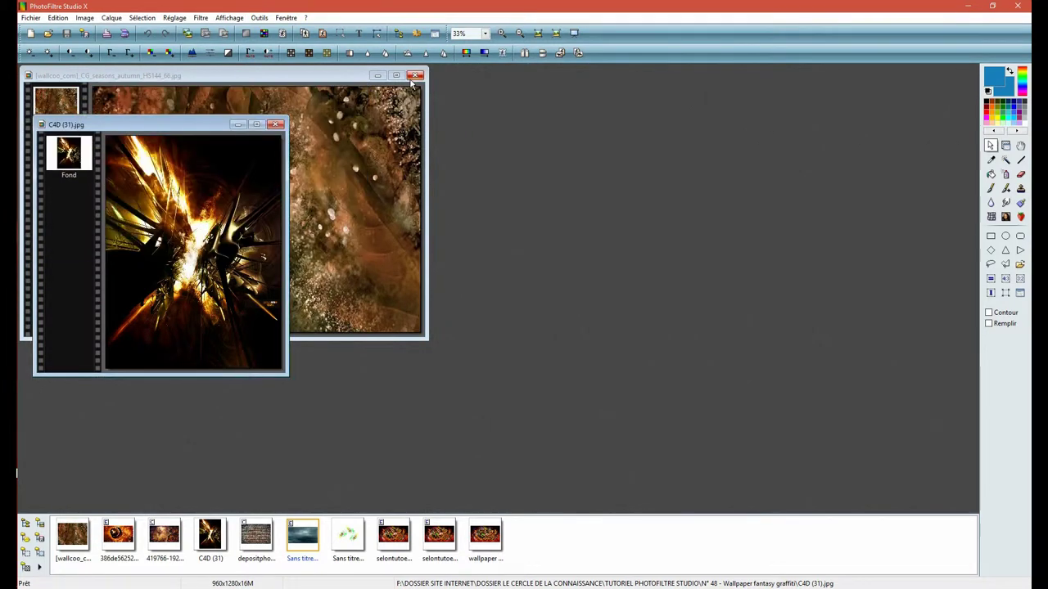
pyautogui.click(415, 76)
pyautogui.click(277, 125)
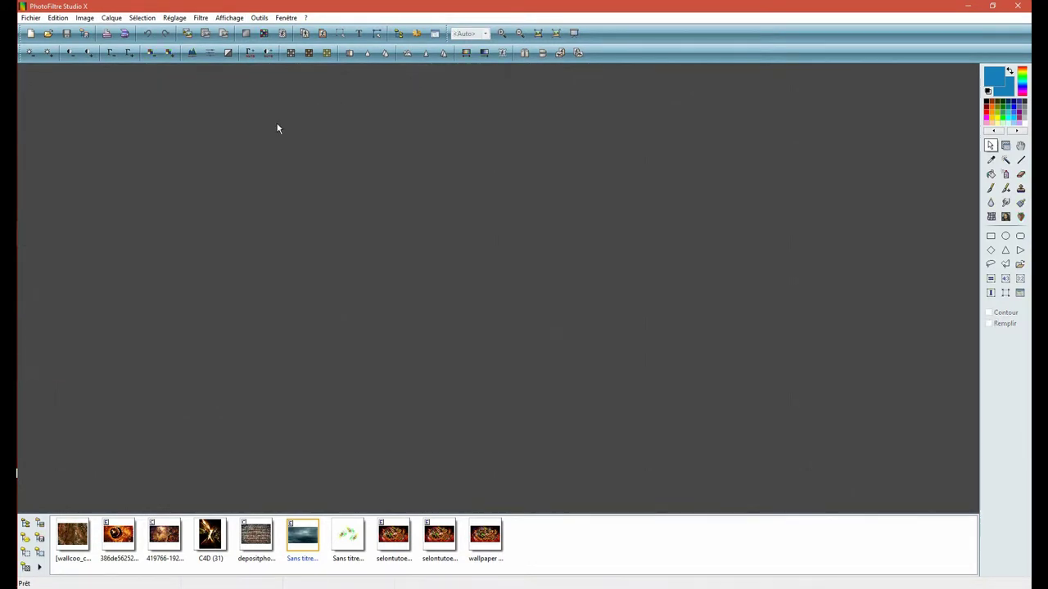
# Create a new image of 1920 by 1080 pixels at 72 pixels per inch with a white background.
pyautogui.click(30, 18)
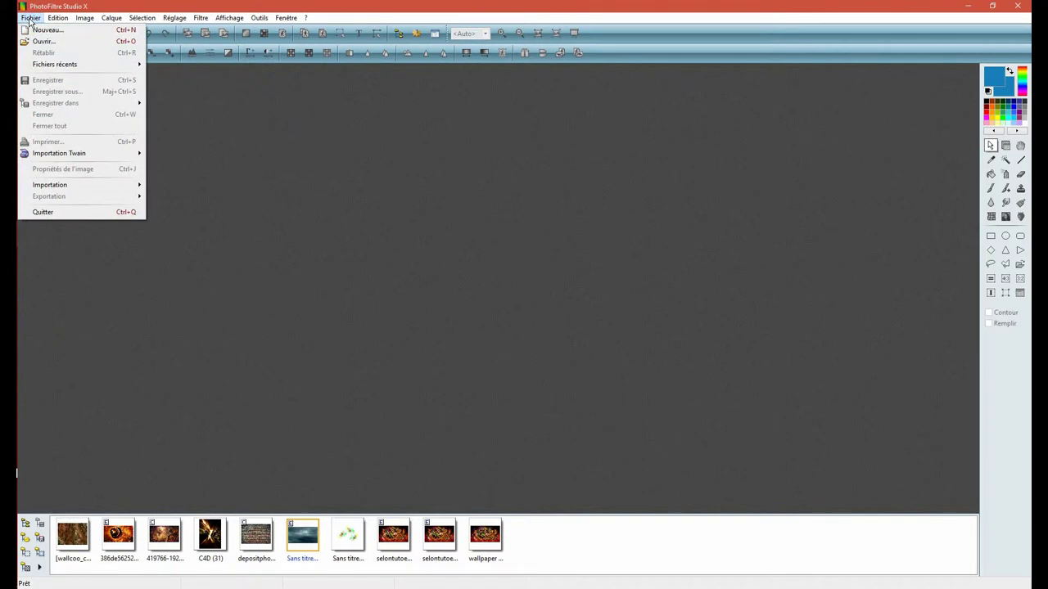
pyautogui.click(47, 30)
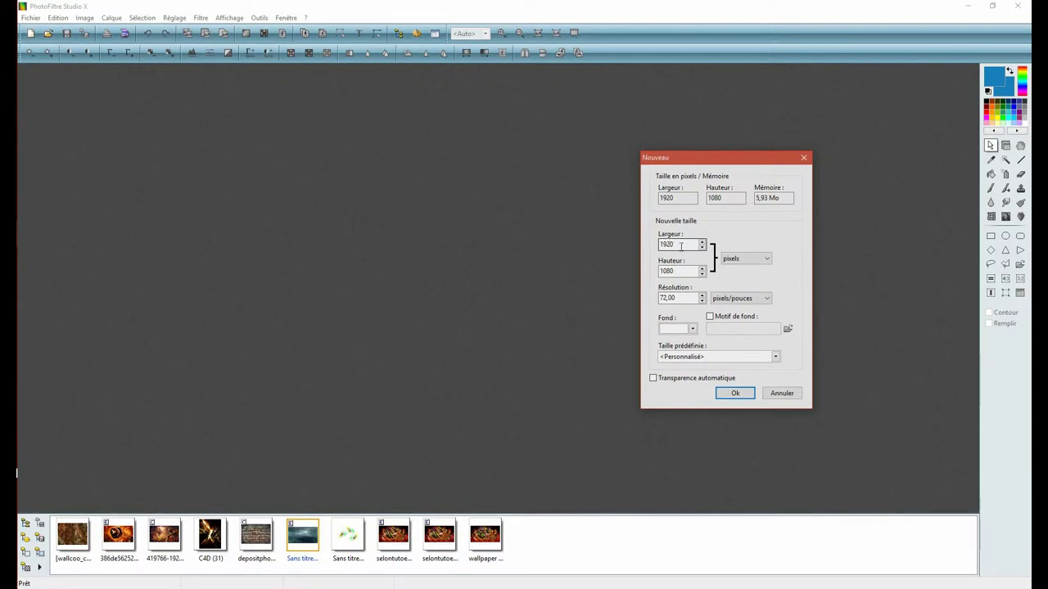
pyautogui.click(685, 272)
pyautogui.click(732, 395)
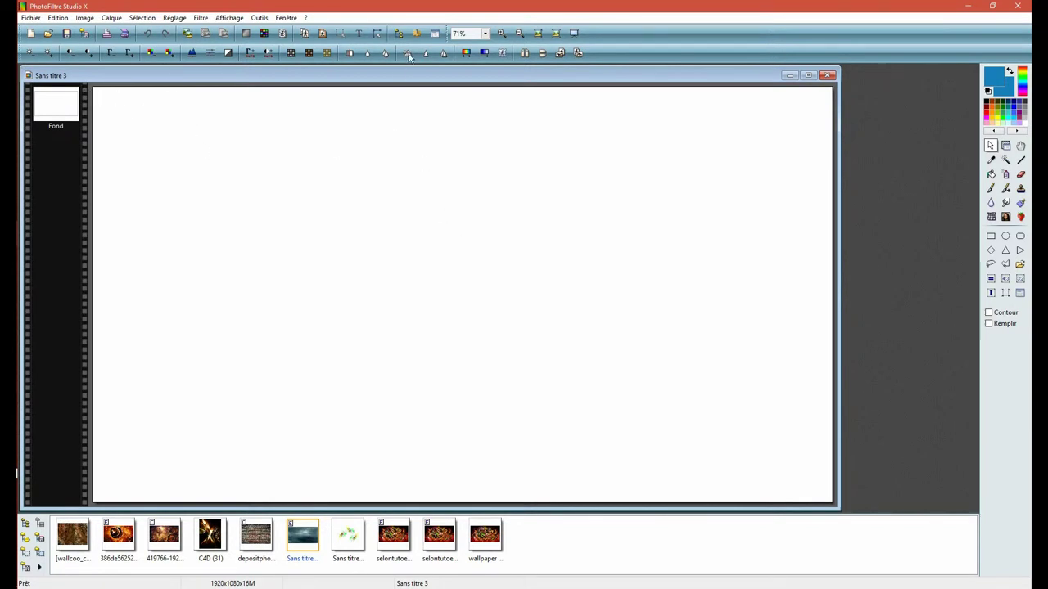
# Fill the background with a two-colour gradient from dark red (128, 0, 0) as colour 1 to red (196, 0, 0) as colour 2.
pyautogui.click(484, 54)
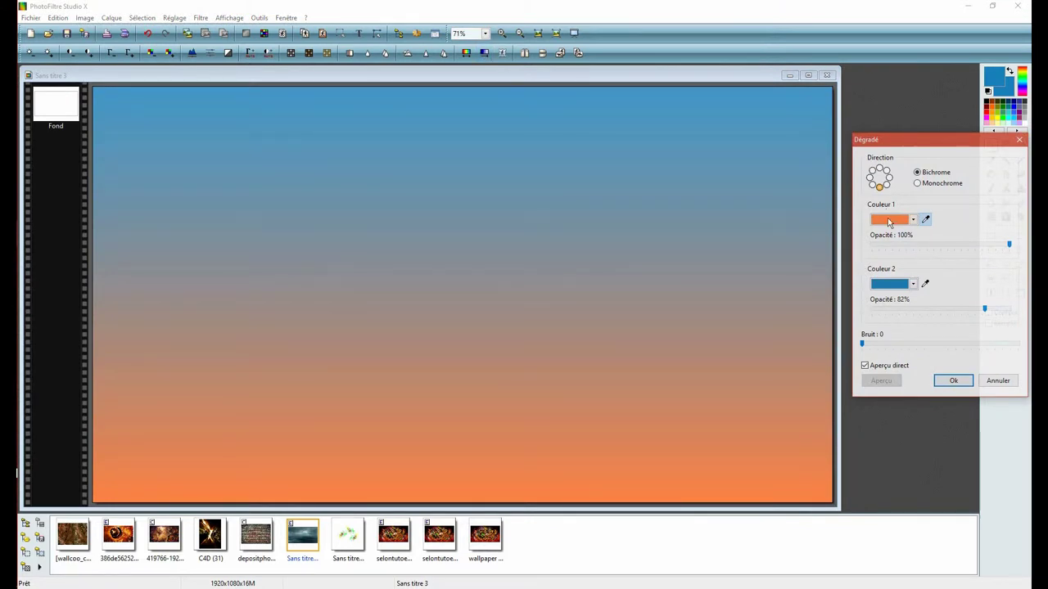
pyautogui.click(891, 227)
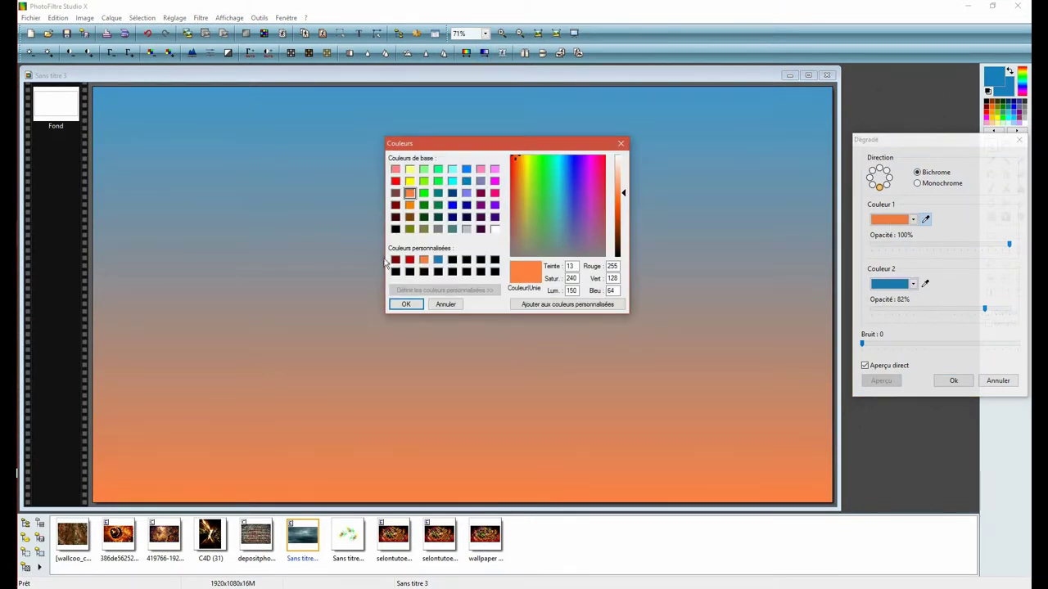
pyautogui.click(396, 261)
pyautogui.click(406, 304)
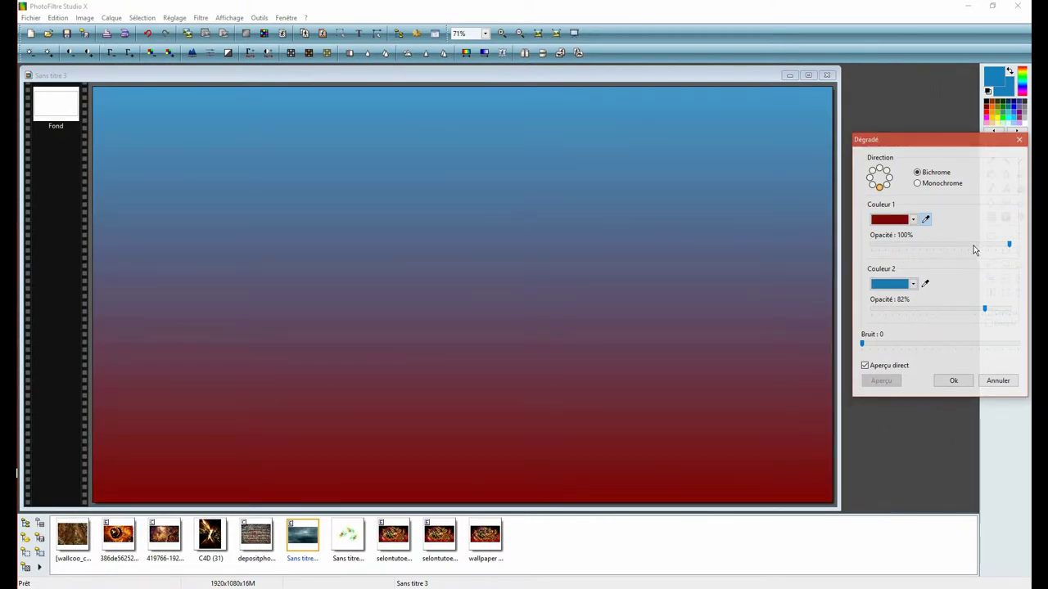
pyautogui.click(886, 286)
pyautogui.click(410, 261)
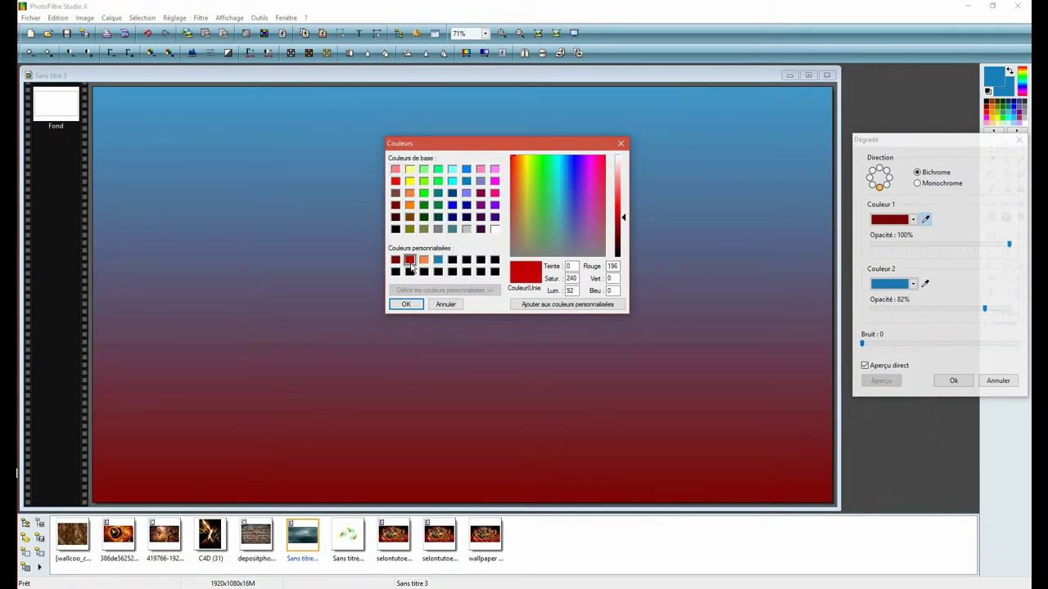
pyautogui.click(405, 304)
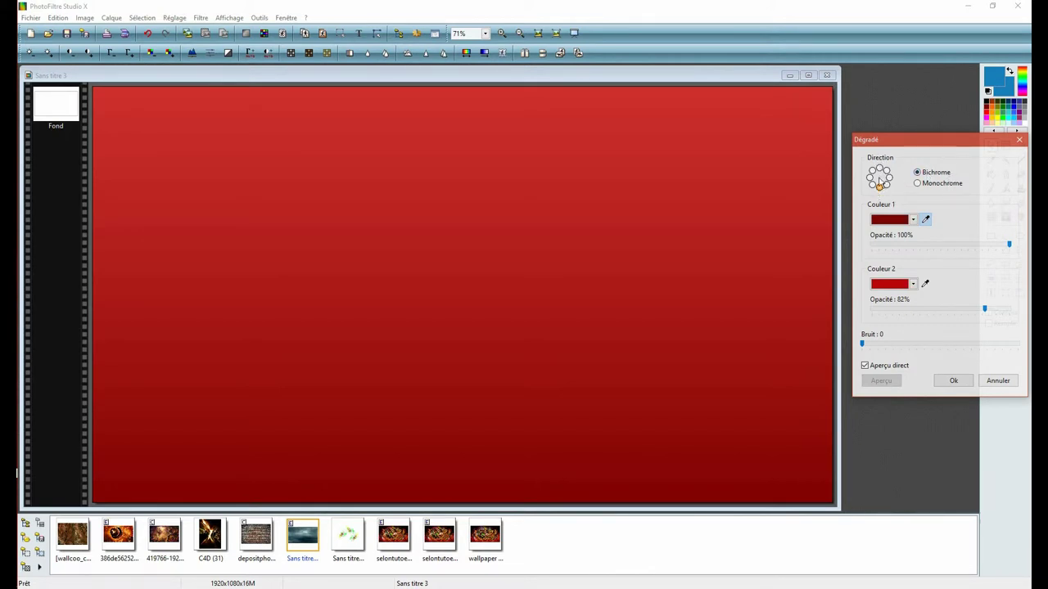
pyautogui.click(954, 381)
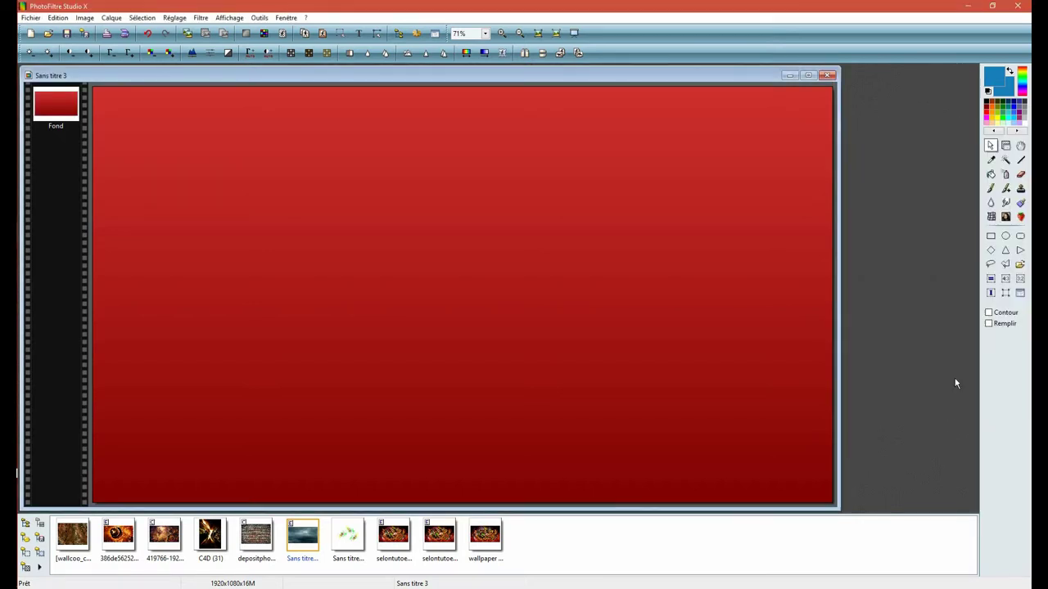
# Add the stormy sky image as a layer over the red background, with blend mode Produit and 60% opacity.
pyautogui.moveTo(319, 538); pyautogui.dragTo(350, 261)
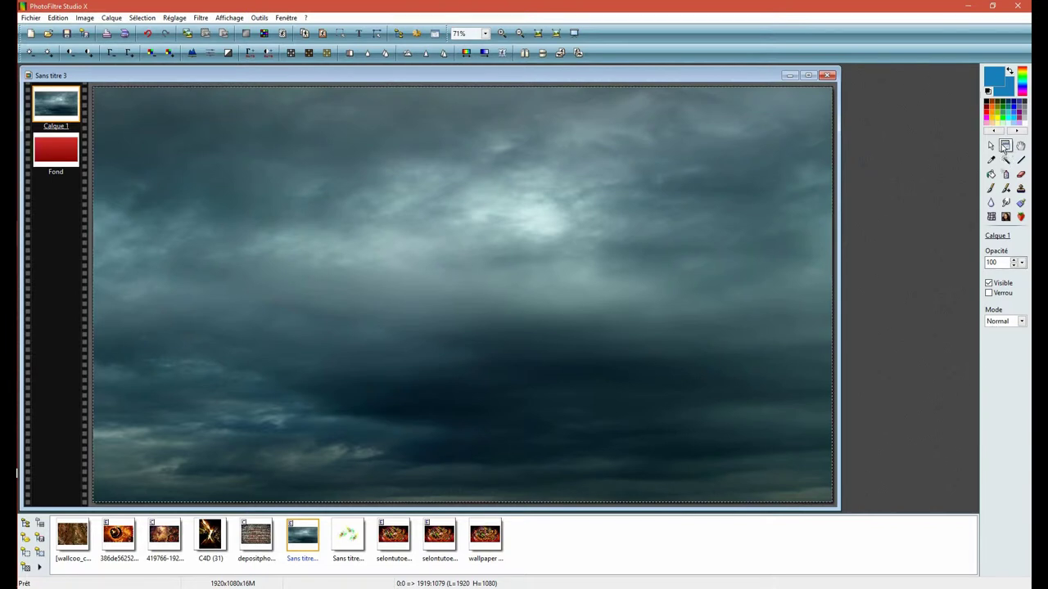
pyautogui.click(1000, 322)
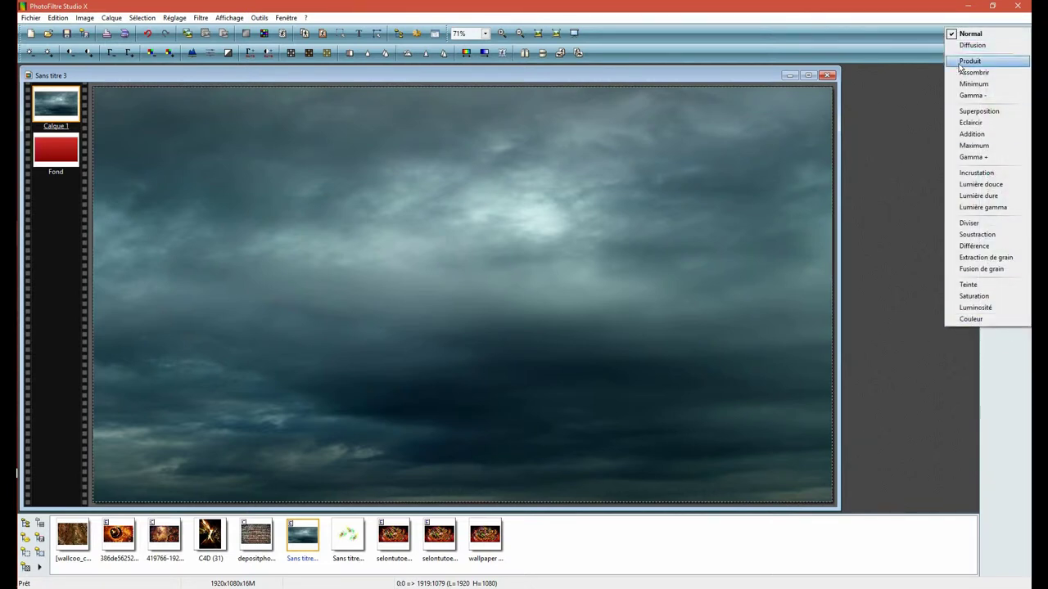
pyautogui.click(971, 61)
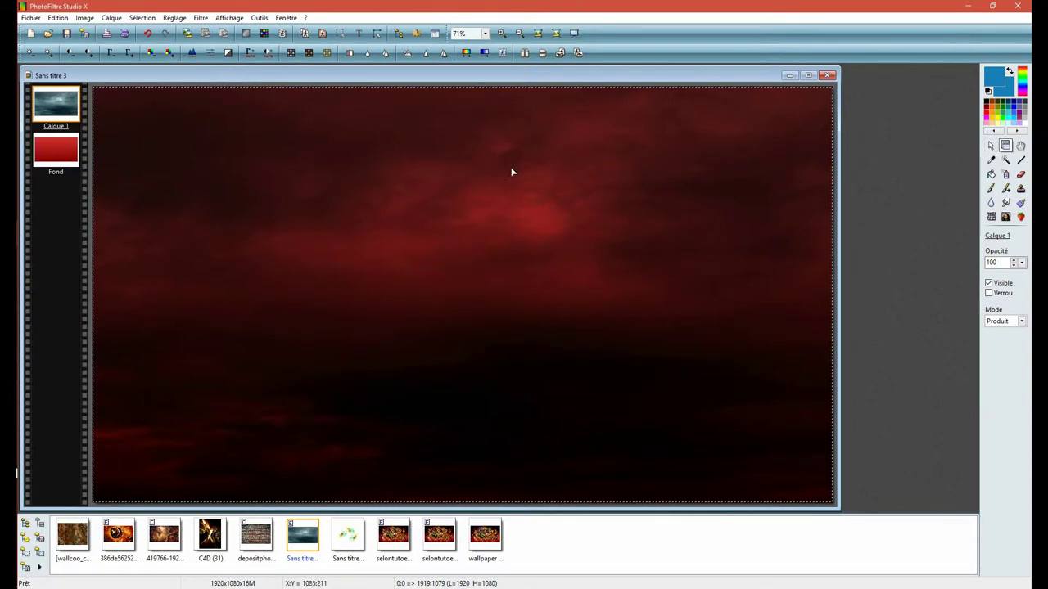
pyautogui.click(1022, 262)
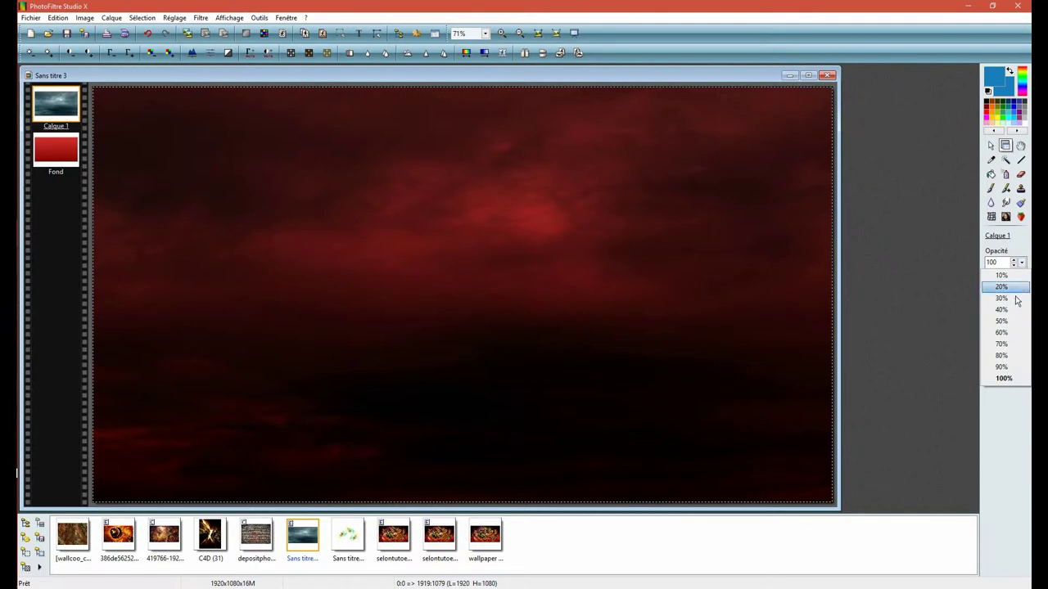
pyautogui.click(1009, 338)
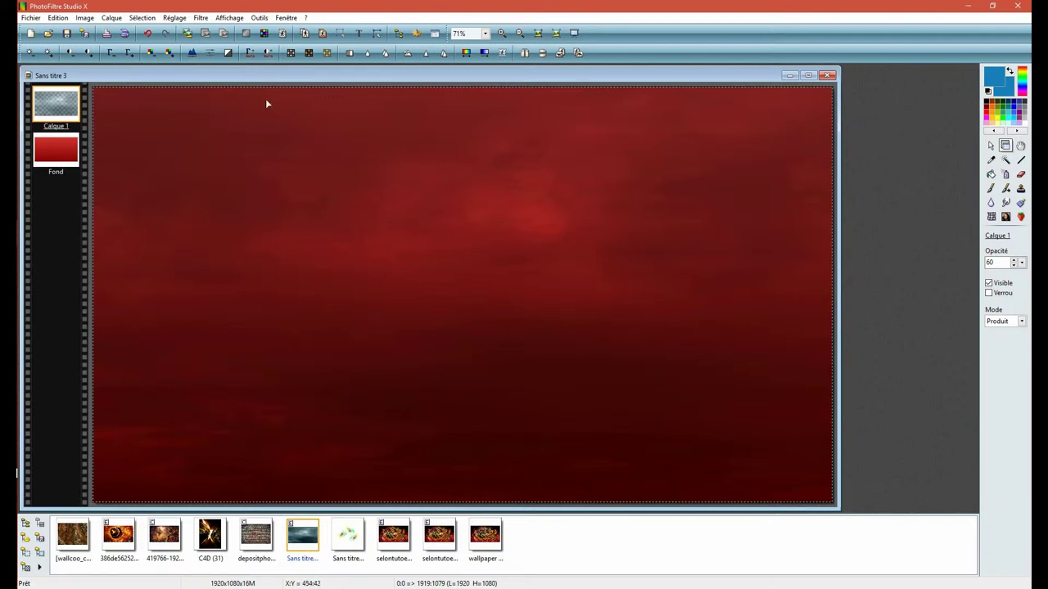
pyautogui.click(200, 18)
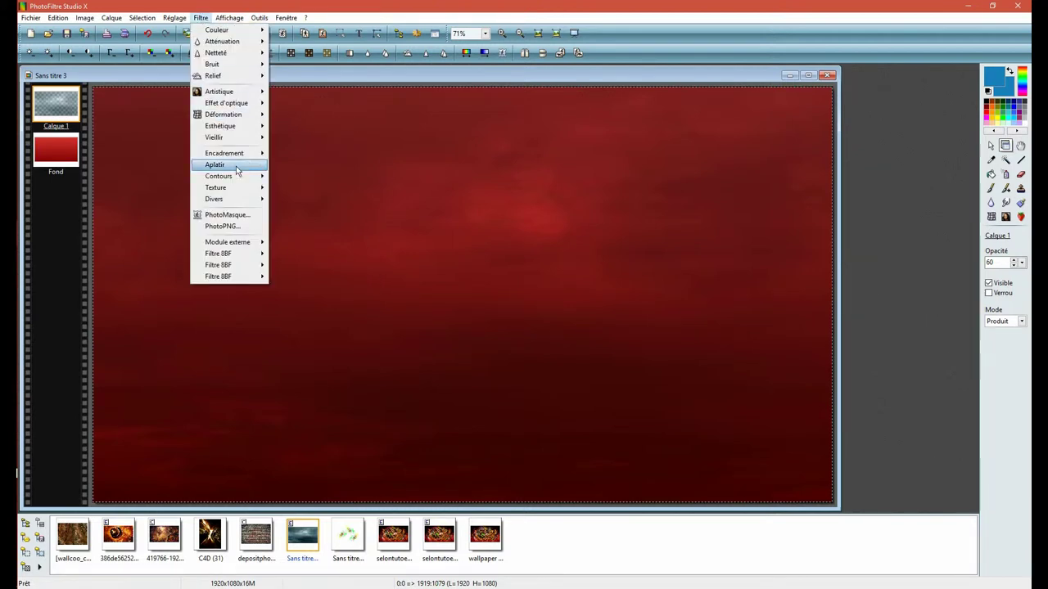
pyautogui.moveTo(258, 267)
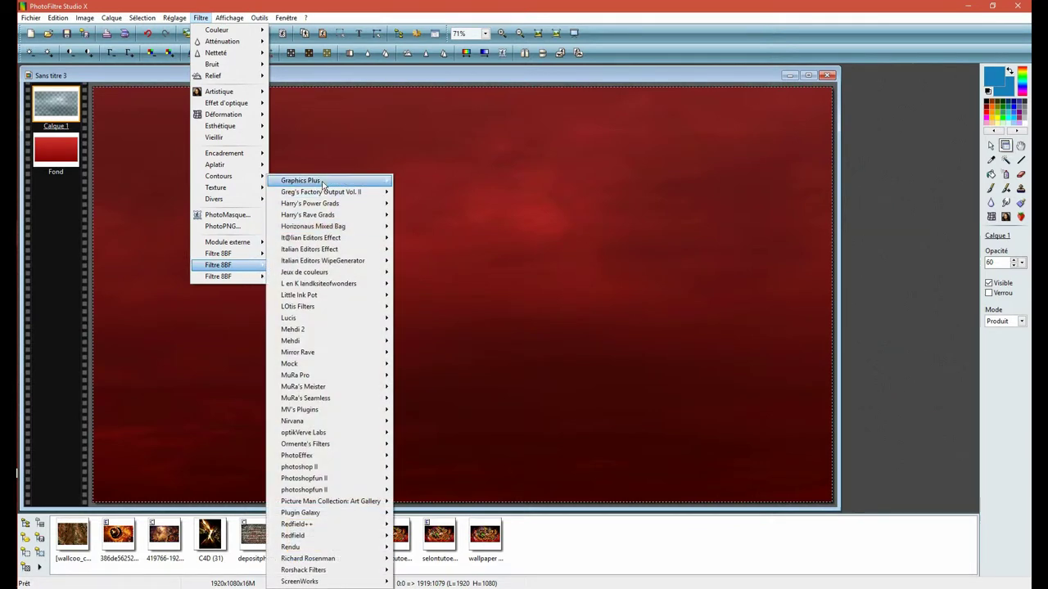
pyautogui.moveTo(379, 180)
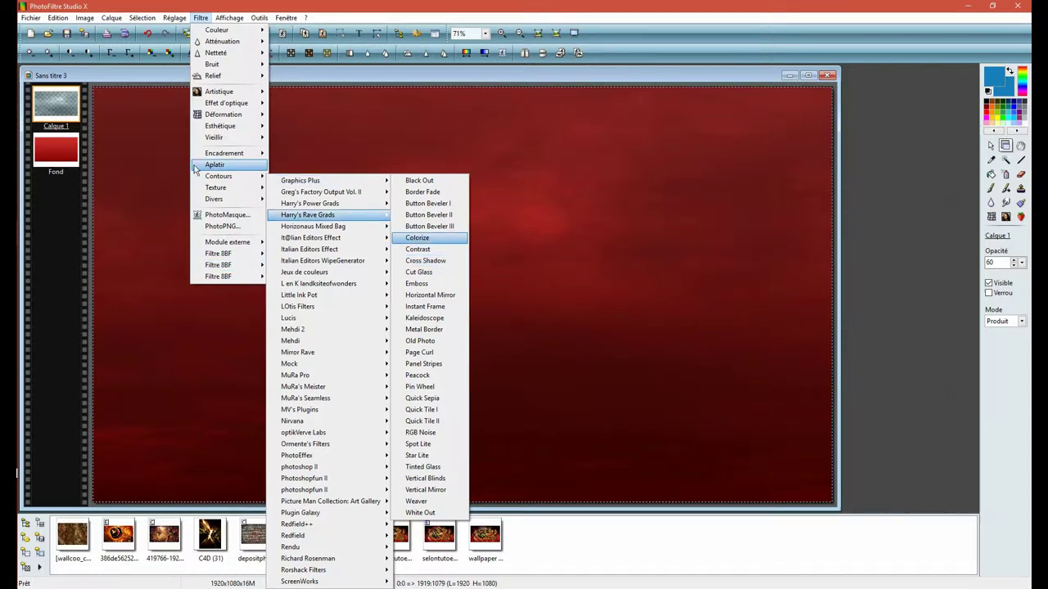
pyautogui.click(95, 80)
# Add a new blank white layer of 1920 by 1080 pixels above the stormy sky layer.
pyautogui.click(112, 18)
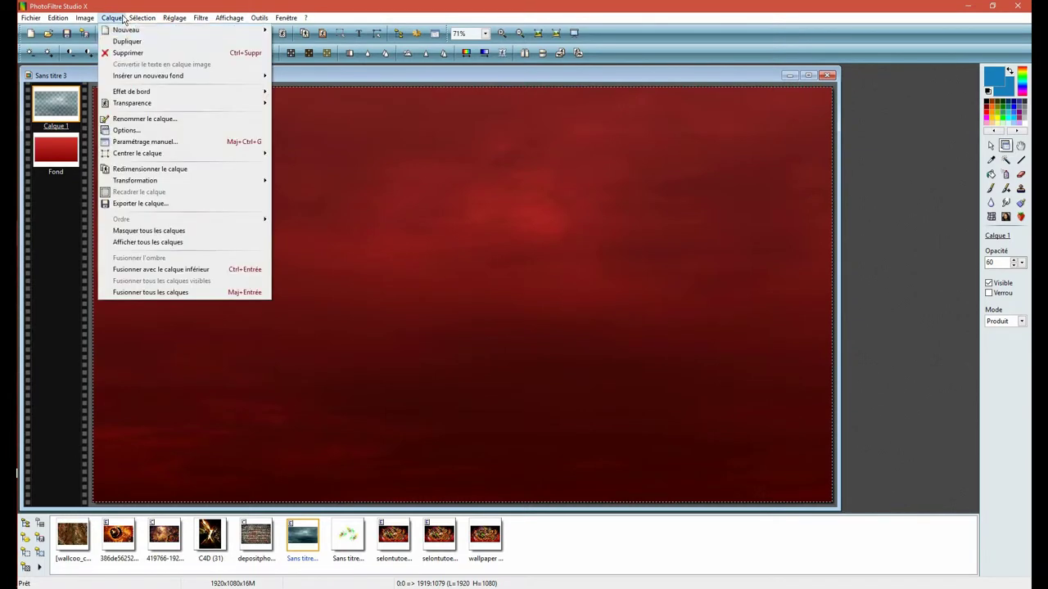
pyautogui.moveTo(201, 18)
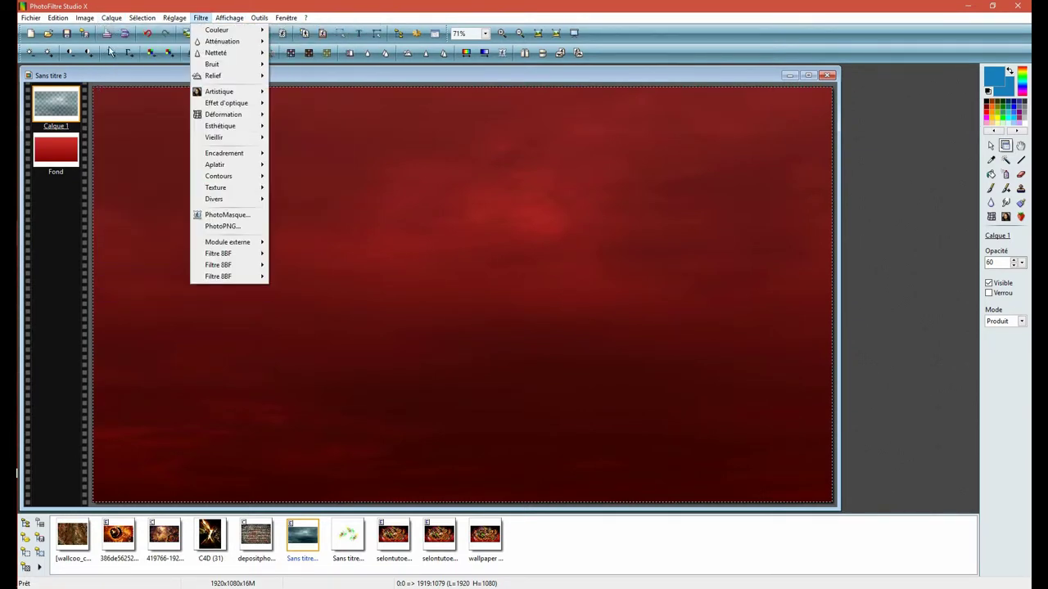
pyautogui.moveTo(112, 18)
pyautogui.moveTo(245, 32)
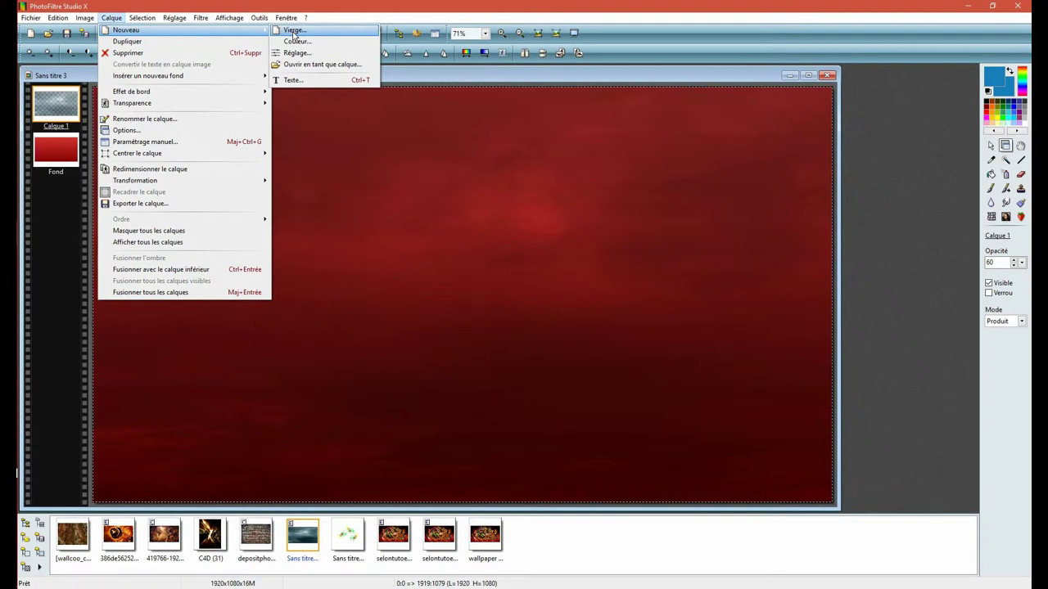
pyautogui.click(294, 31)
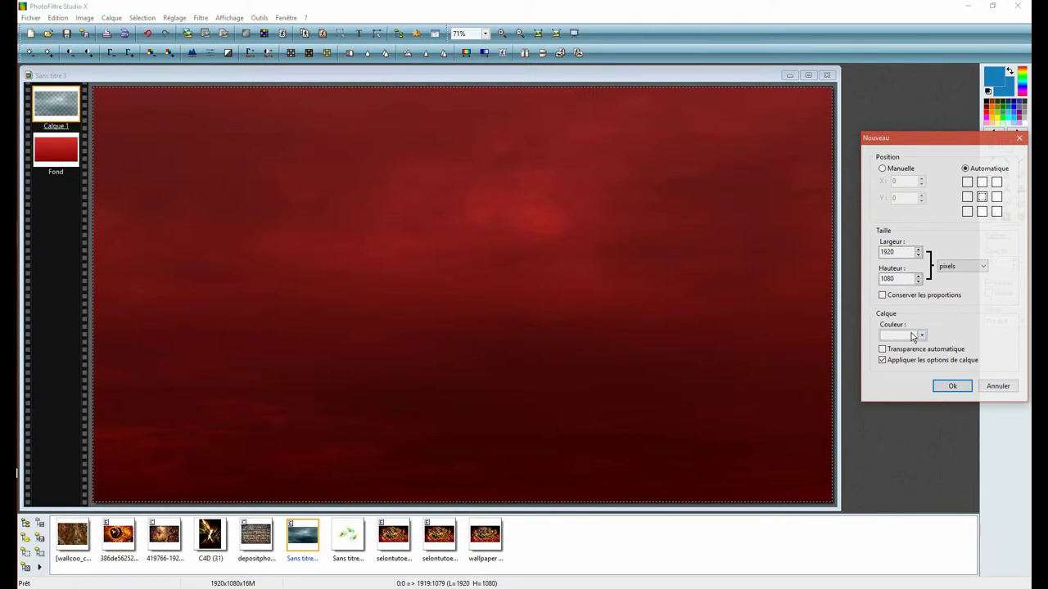
pyautogui.click(952, 388)
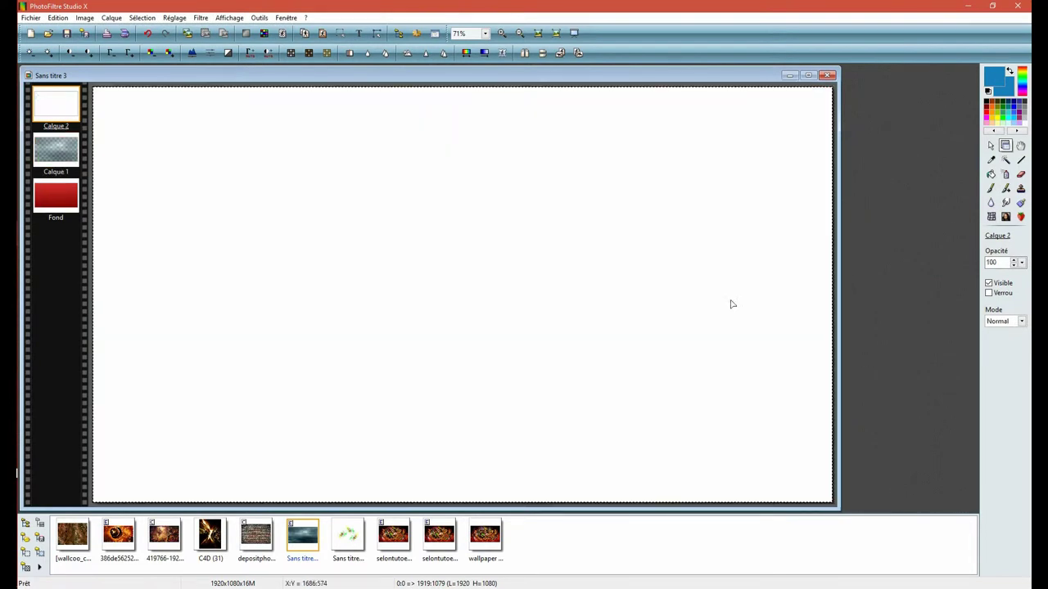
# Fill the new layer with a two-colour gradient using custom orange as colour 1 and custom blue (23, 128, 189) as colour 2.
pyautogui.click(486, 54)
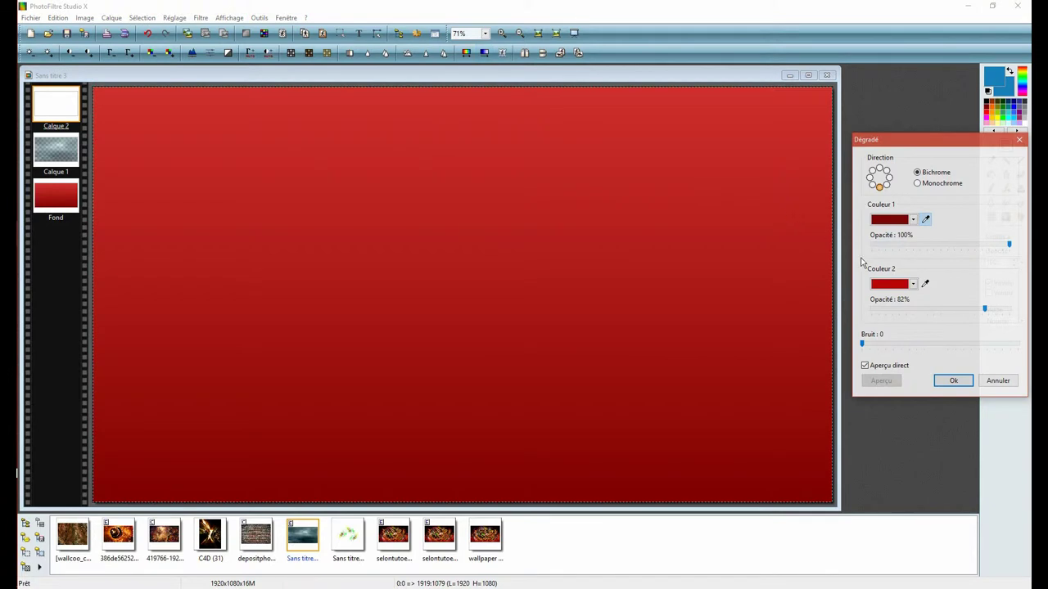
pyautogui.click(877, 221)
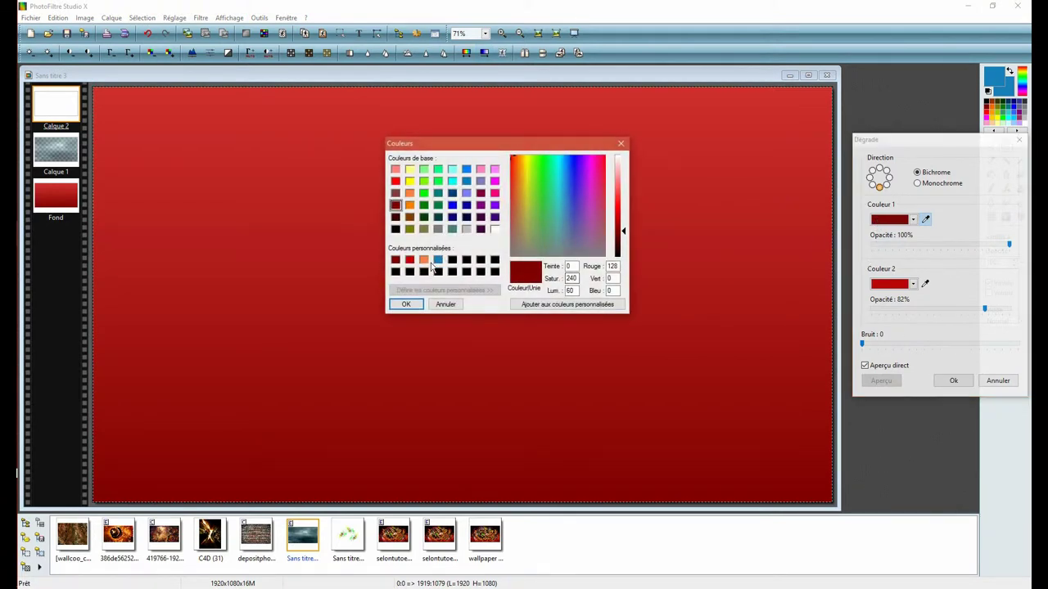
pyautogui.click(423, 260)
pyautogui.click(403, 304)
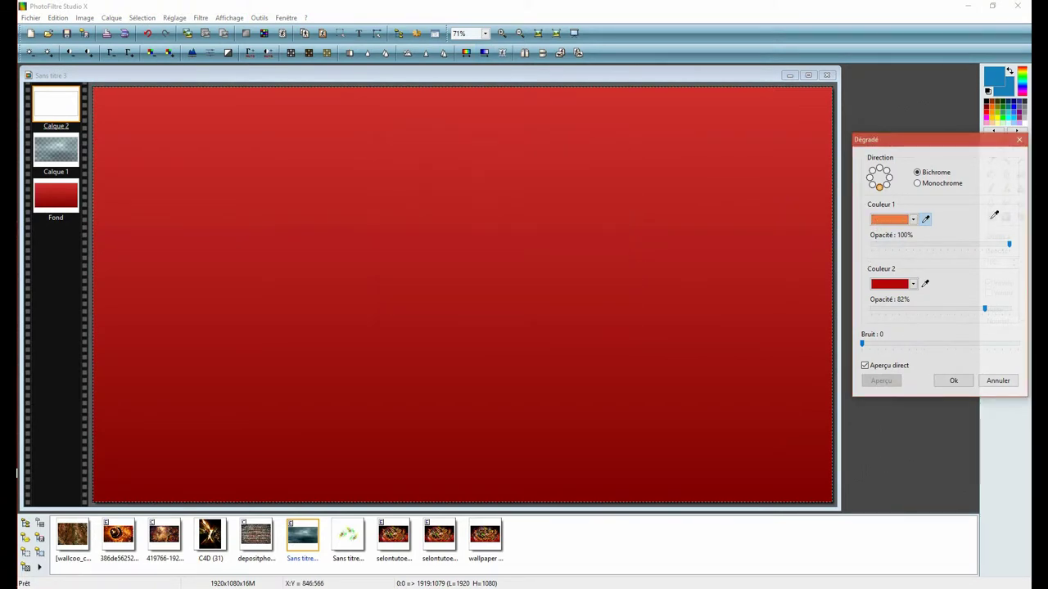
pyautogui.click(888, 285)
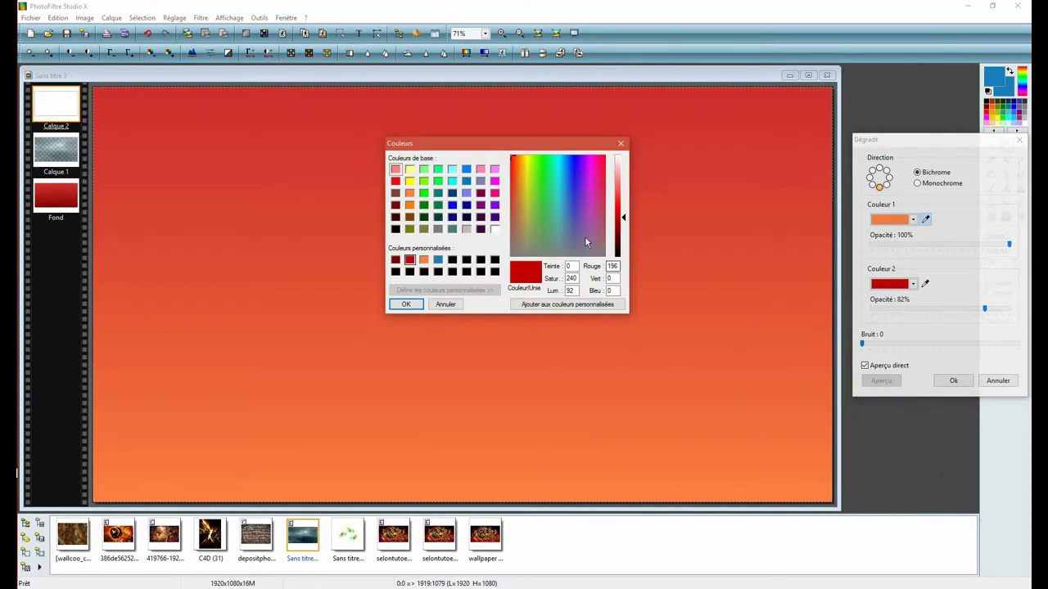
pyautogui.click(438, 262)
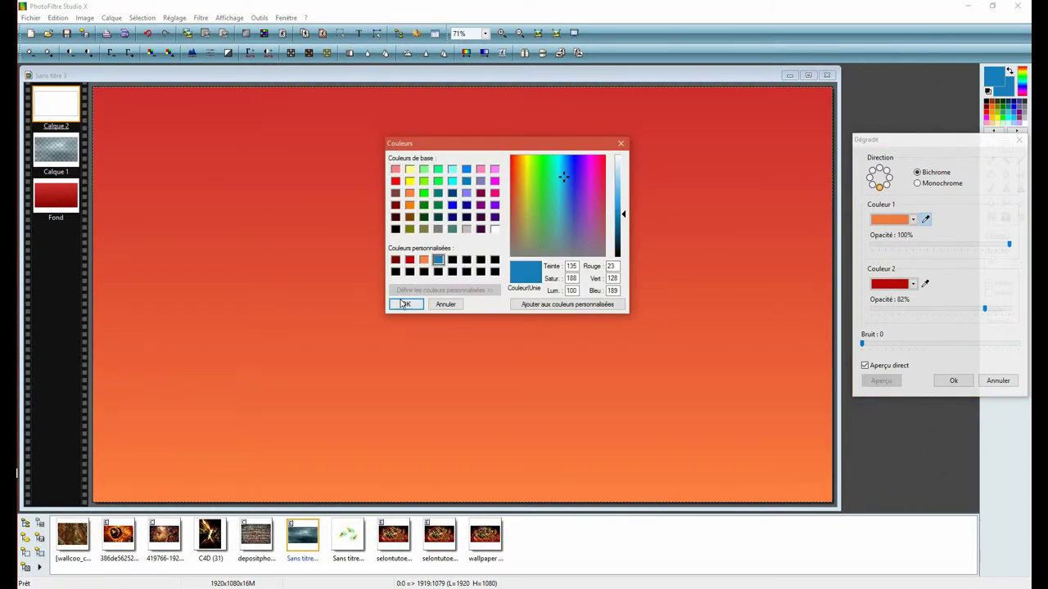
pyautogui.click(405, 304)
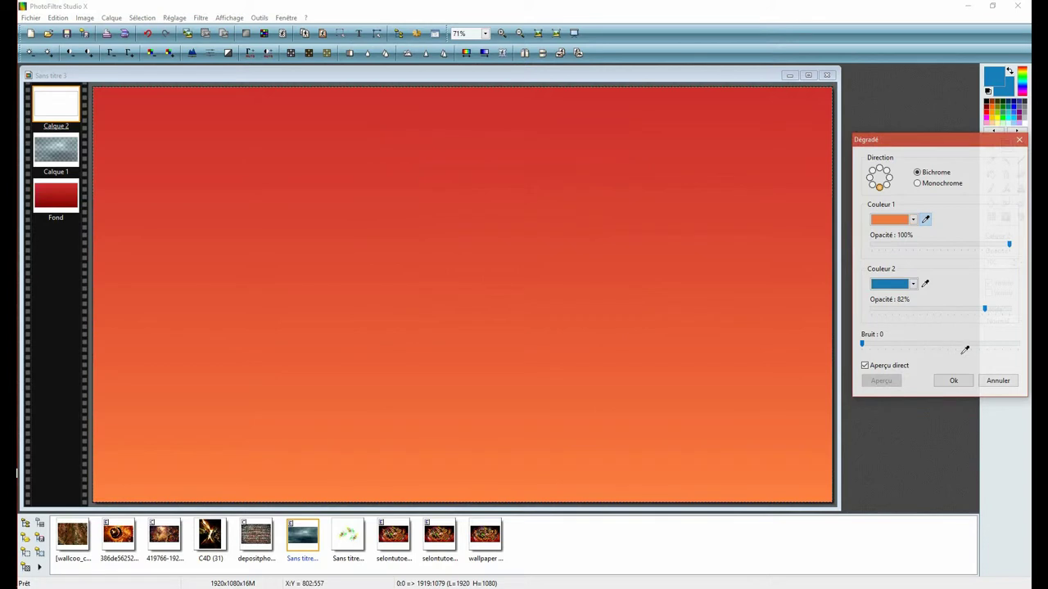
pyautogui.click(954, 381)
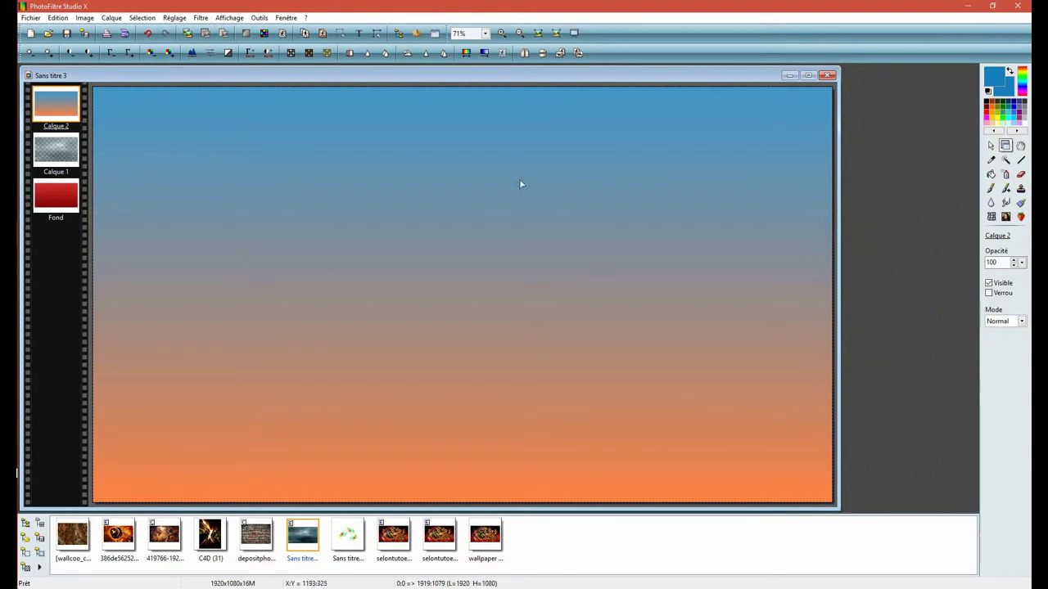
# Apply the Graphics Plus Cross Shadow filter to the orange-blue gradient layer with the first Diagonal value at 61.
pyautogui.click(201, 17)
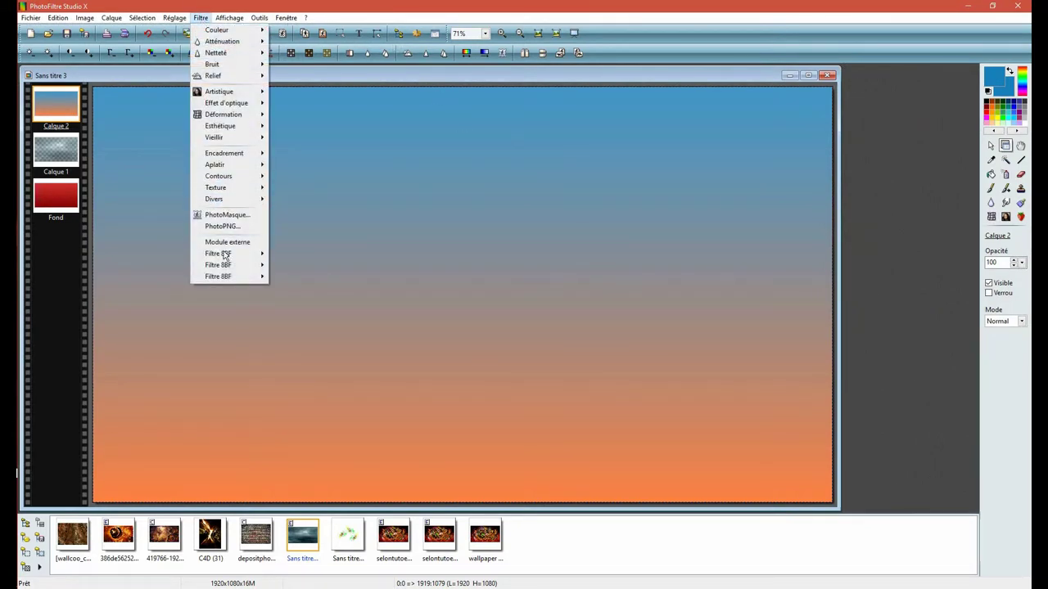
pyautogui.moveTo(231, 265)
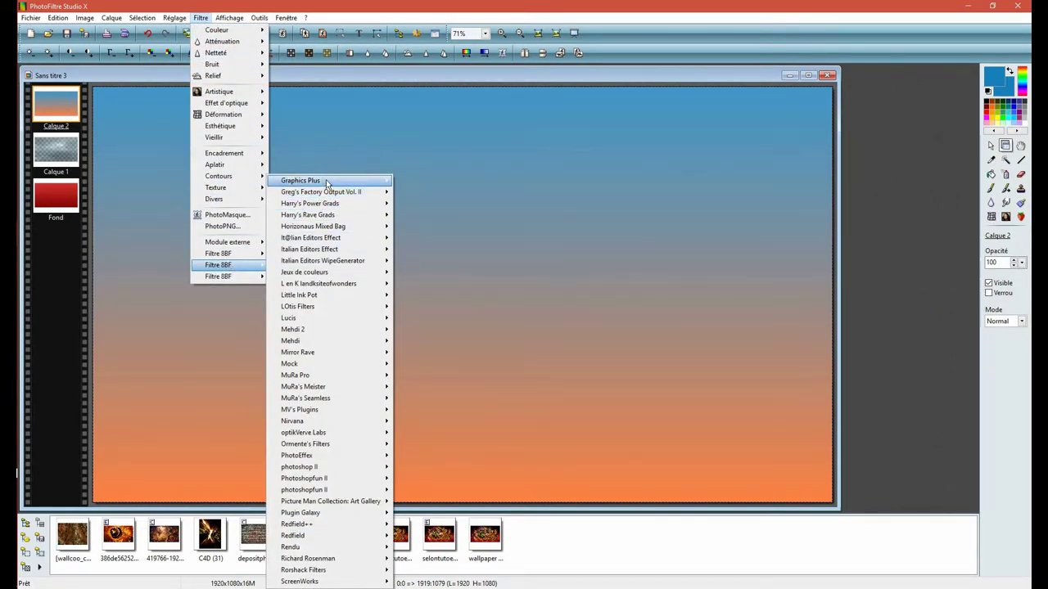
pyautogui.moveTo(328, 181)
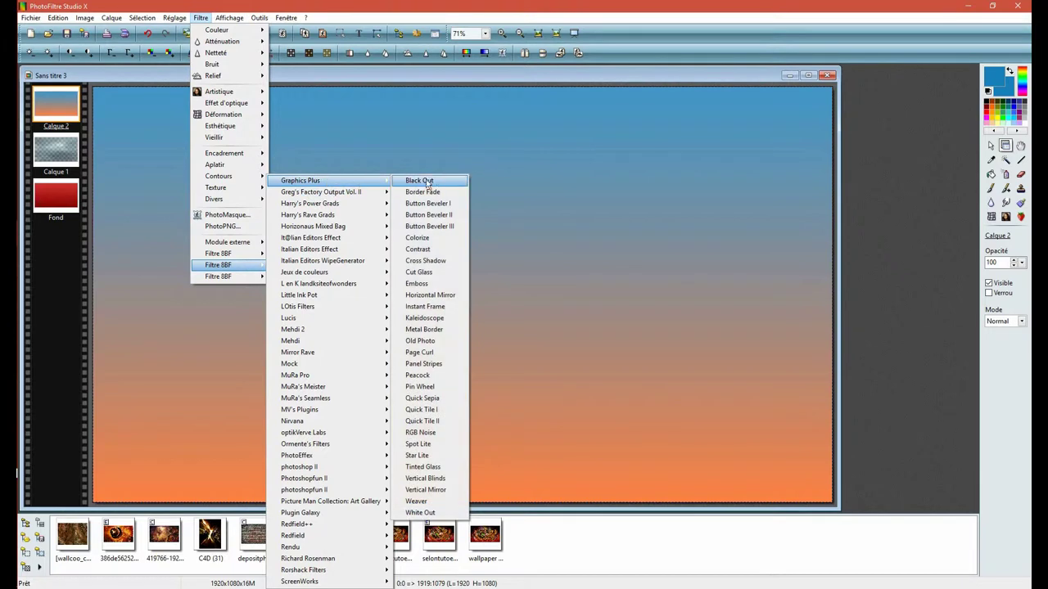
pyautogui.click(435, 262)
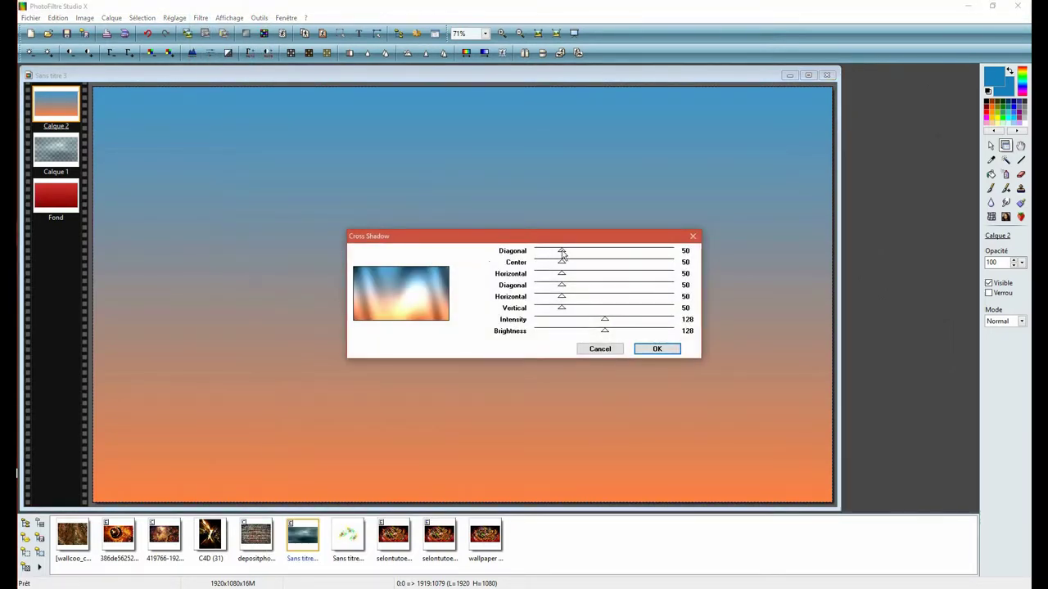
pyautogui.moveTo(562, 253); pyautogui.dragTo(569, 255)
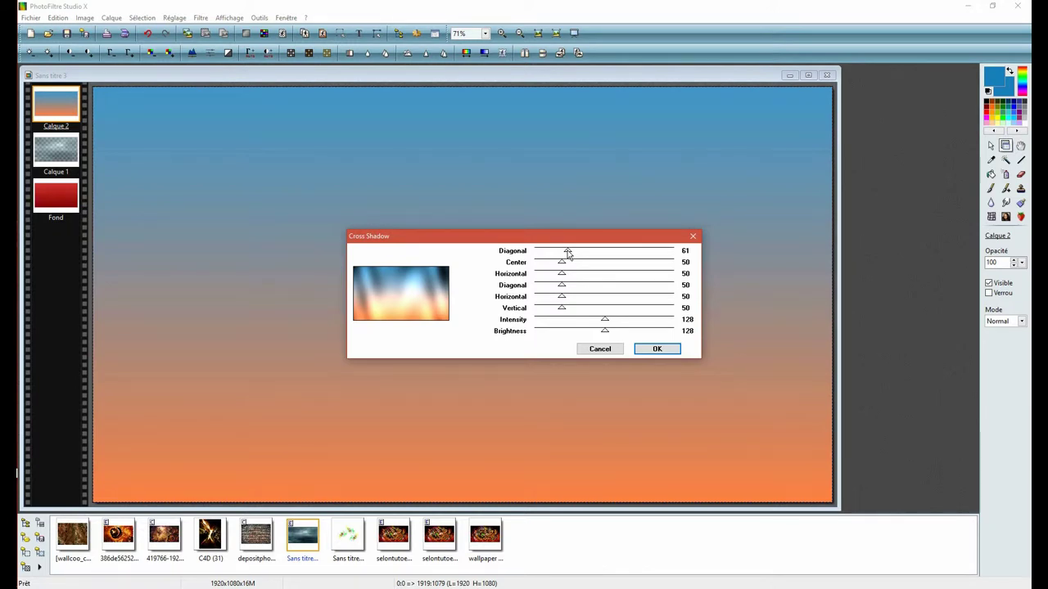
pyautogui.moveTo(568, 254); pyautogui.dragTo(568, 255)
pyautogui.click(669, 350)
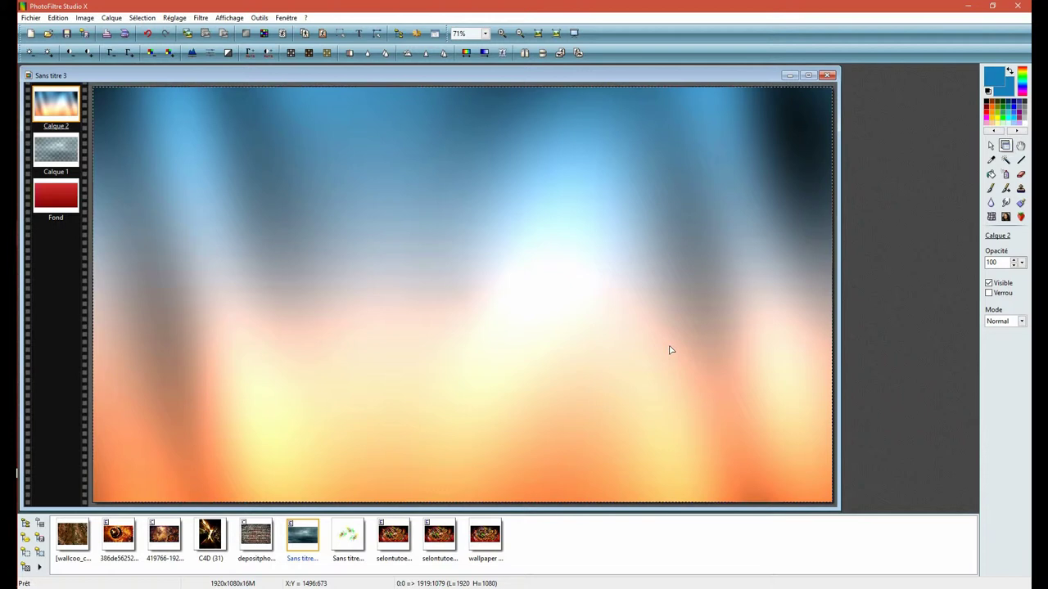
# Set the orange-blue gradient layer's blend mode to Lumière dure and its opacity to 70%.
pyautogui.click(994, 325)
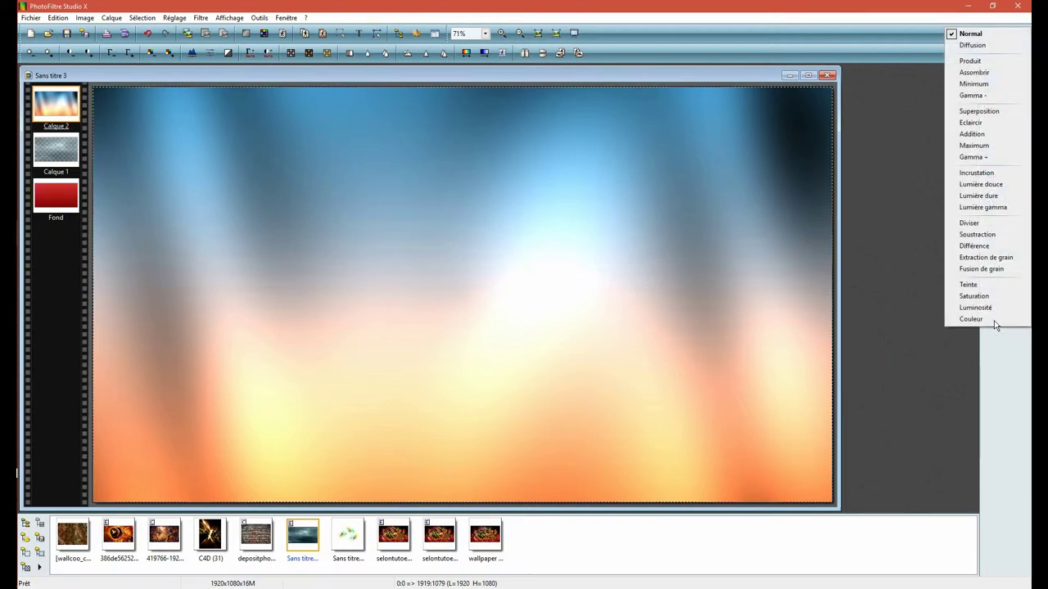
pyautogui.click(991, 198)
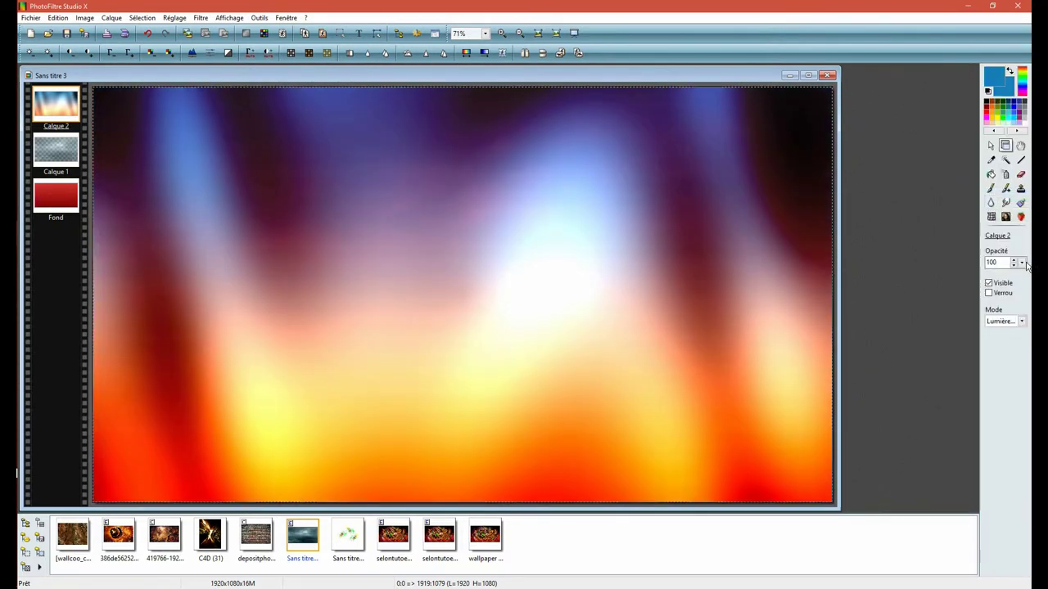
pyautogui.click(1021, 262)
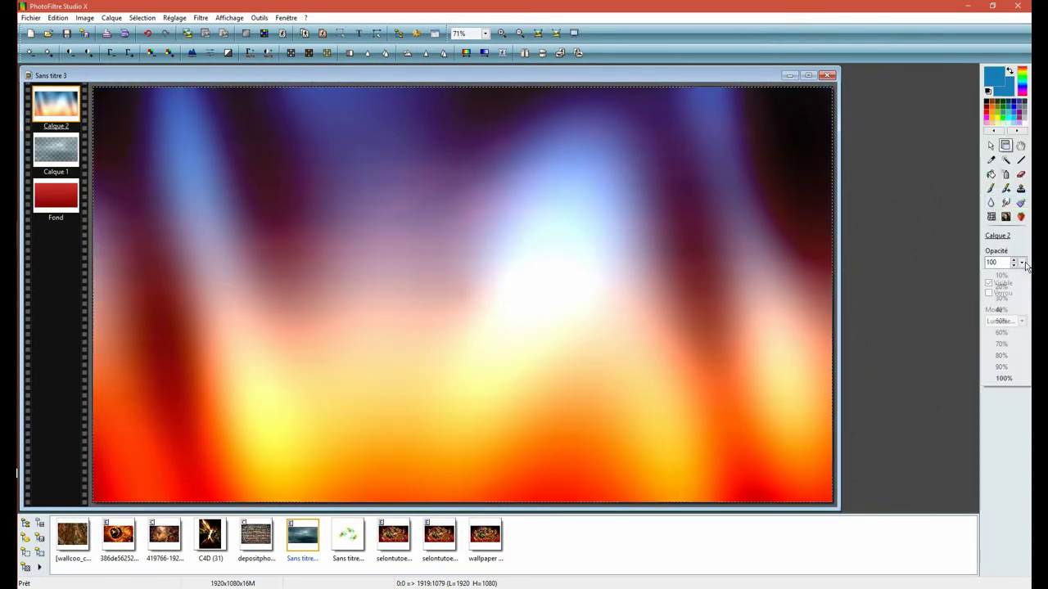
pyautogui.click(1013, 348)
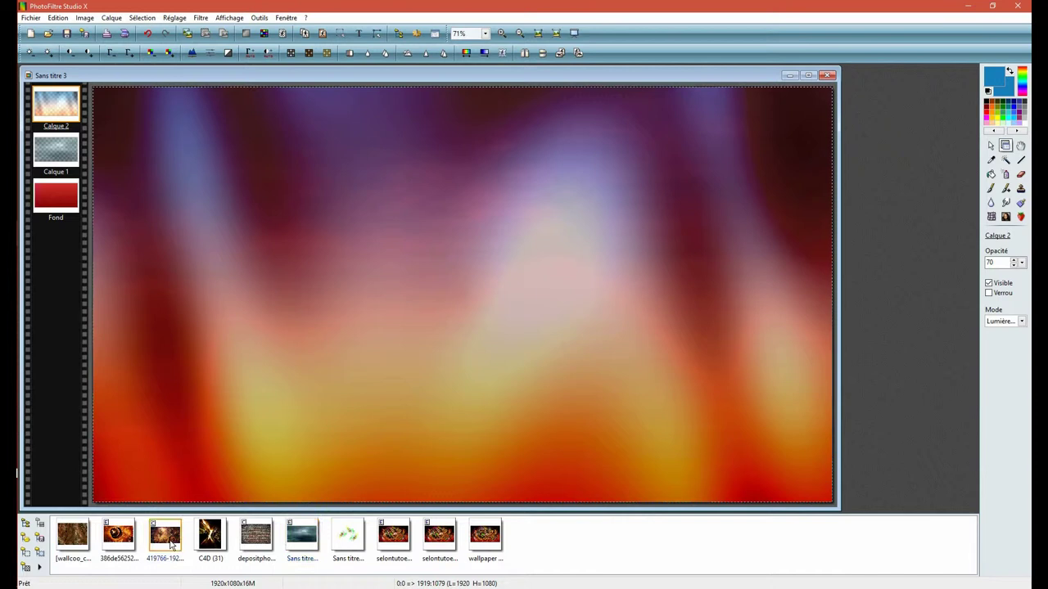
# Add the fantasy battle image as a new layer and set its blend mode to Incrustation.
pyautogui.moveTo(169, 544); pyautogui.dragTo(255, 318)
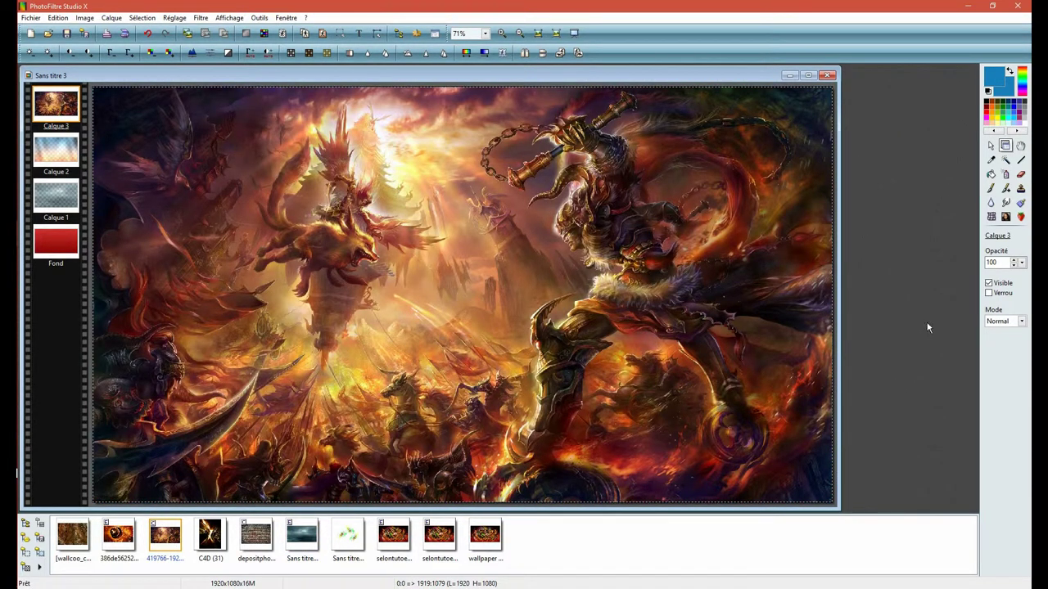
pyautogui.click(1011, 323)
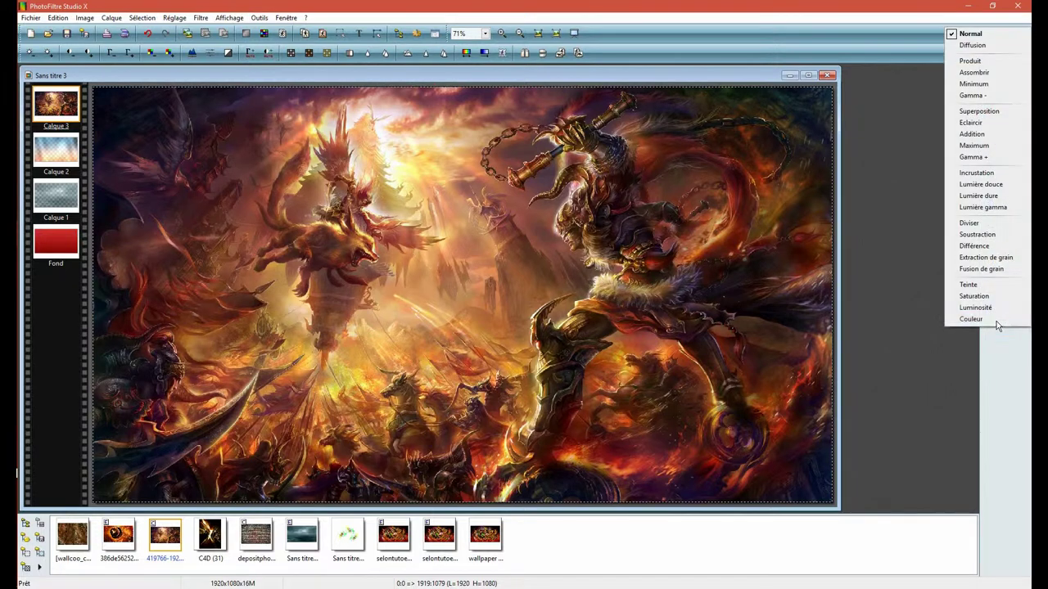
pyautogui.click(983, 174)
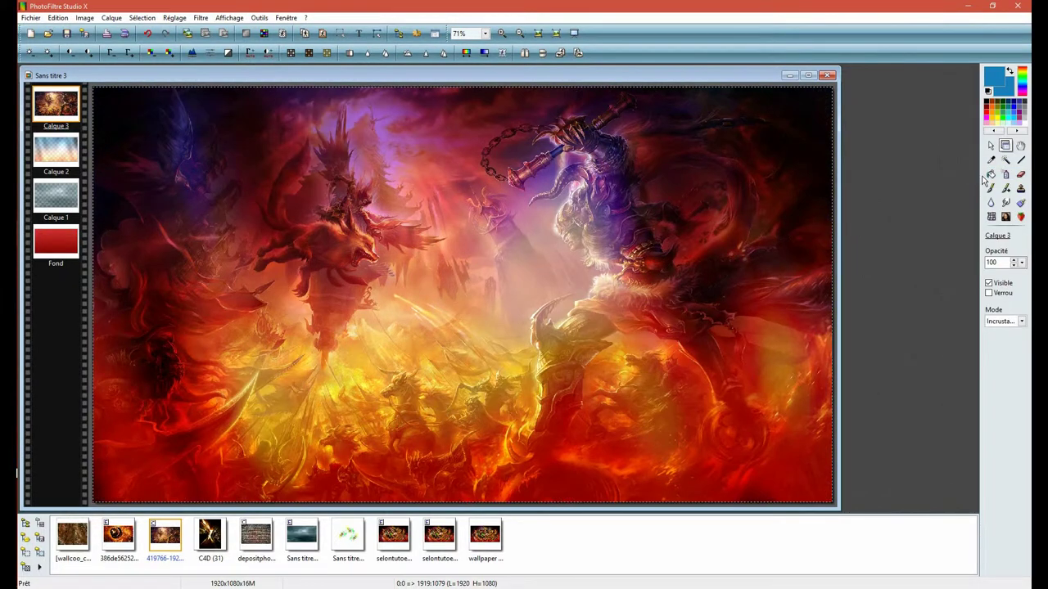
# Add the brown speckled texture image as a new layer and resize it to 1920 by 1080 pixels without keeping the proportions.
pyautogui.click(71, 544)
pyautogui.moveTo(72, 544); pyautogui.dragTo(309, 318)
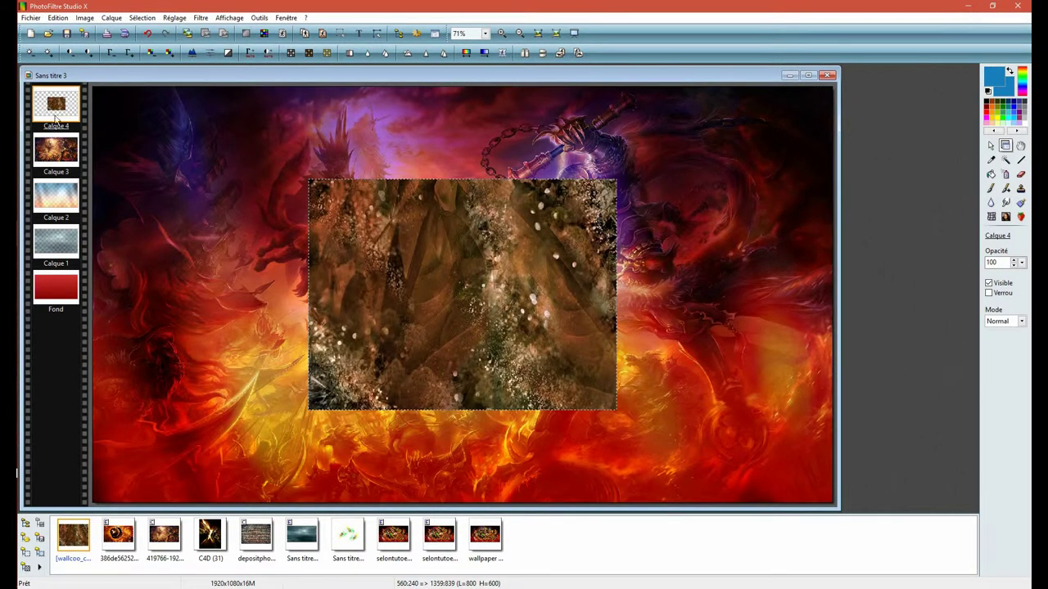
pyautogui.rightClick(381, 256)
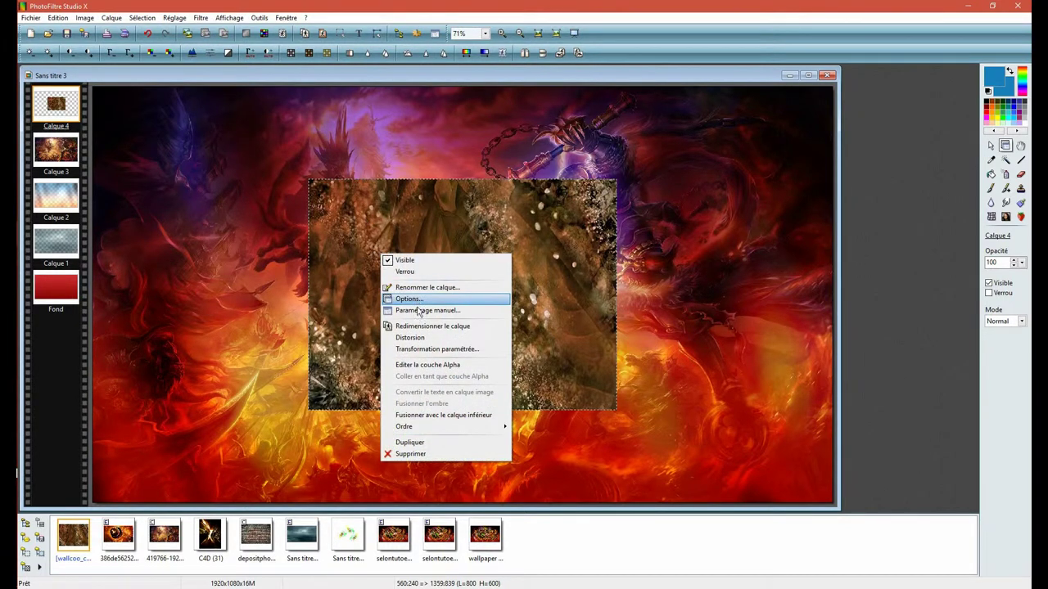
pyautogui.click(421, 311)
pyautogui.click(889, 300)
pyautogui.click(883, 296)
pyautogui.doubleClick(892, 253)
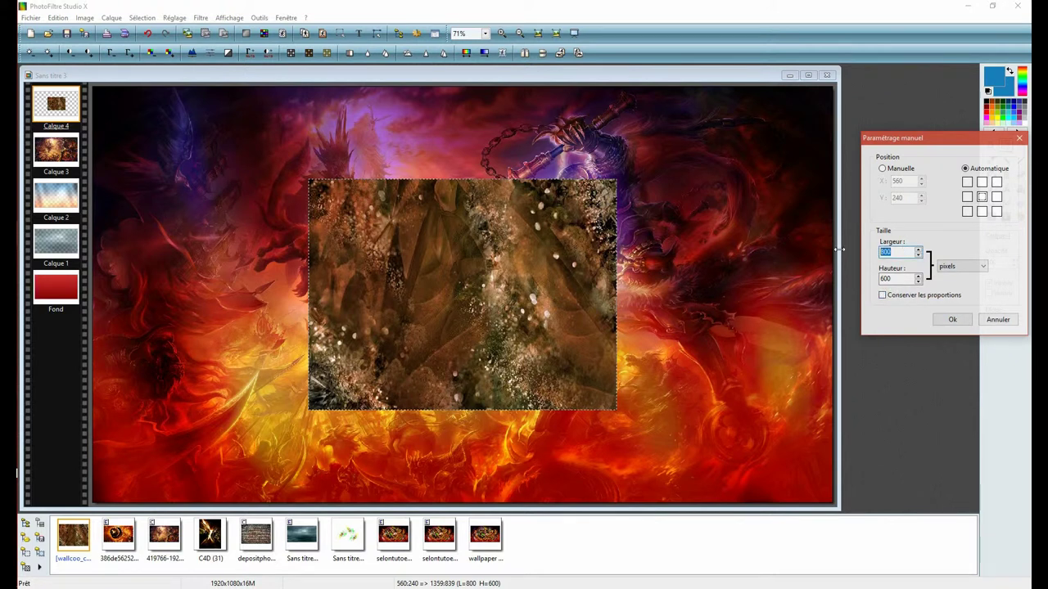
pyautogui.write('1920')
pyautogui.doubleClick(901, 278)
pyautogui.write('1080')
pyautogui.click(954, 320)
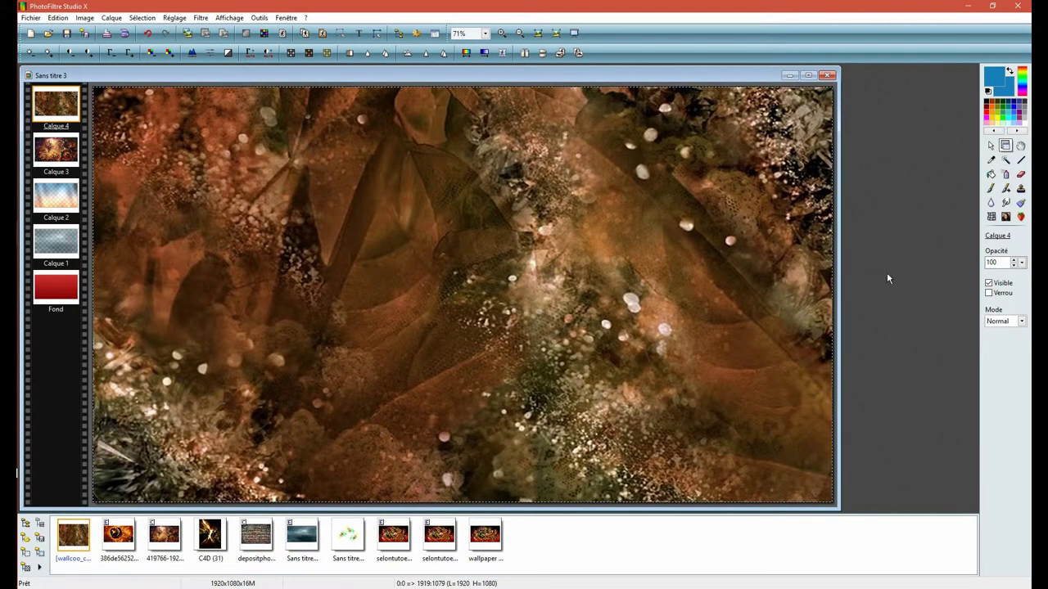
# Set the brown texture layer's blend mode to Incrustation.
pyautogui.click(1007, 322)
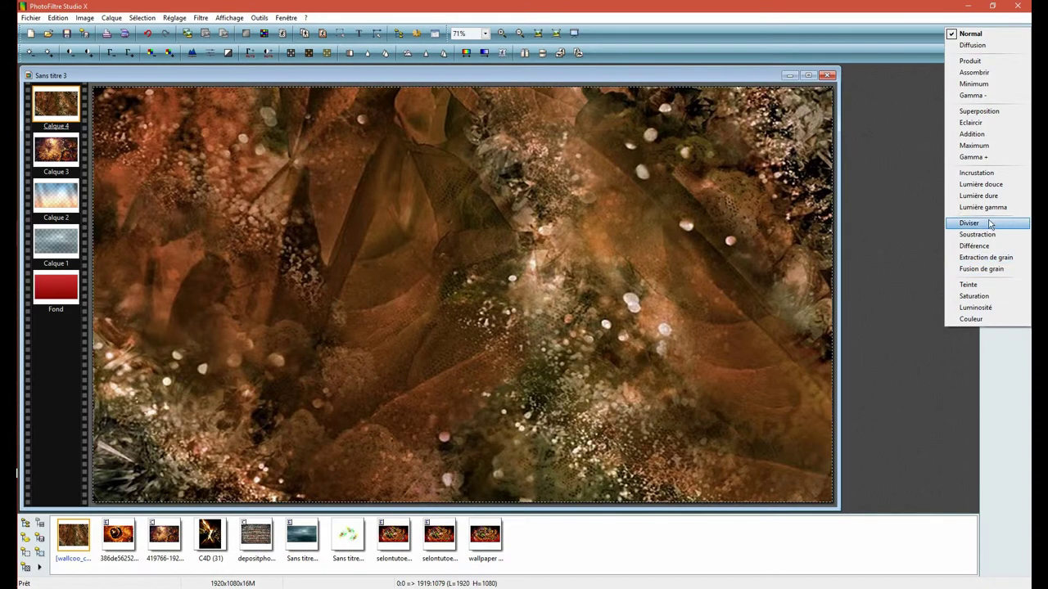
pyautogui.click(977, 172)
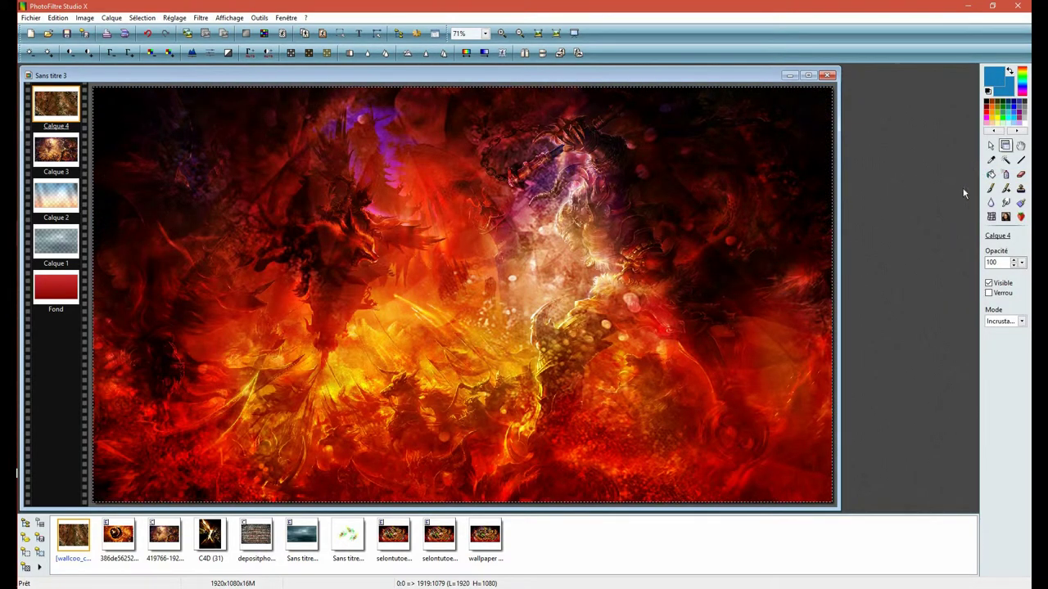
# Add the brick wall image as a new layer and stretch it to 1920 by 1080 pixels without keeping the proportions.
pyautogui.click(251, 547)
pyautogui.moveTo(251, 547); pyautogui.dragTo(311, 262)
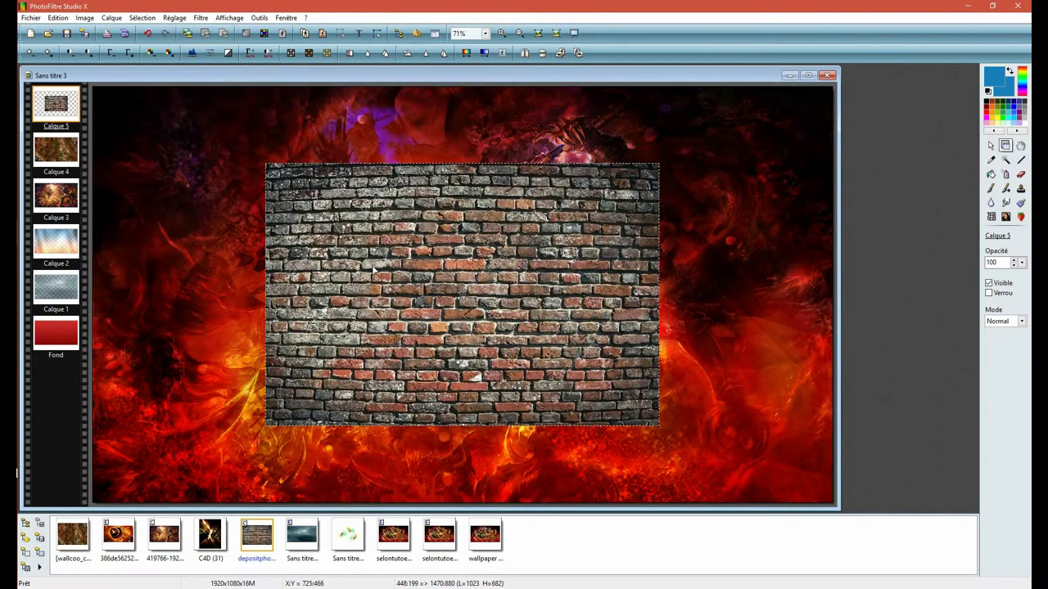
pyautogui.rightClick(421, 241)
pyautogui.click(452, 300)
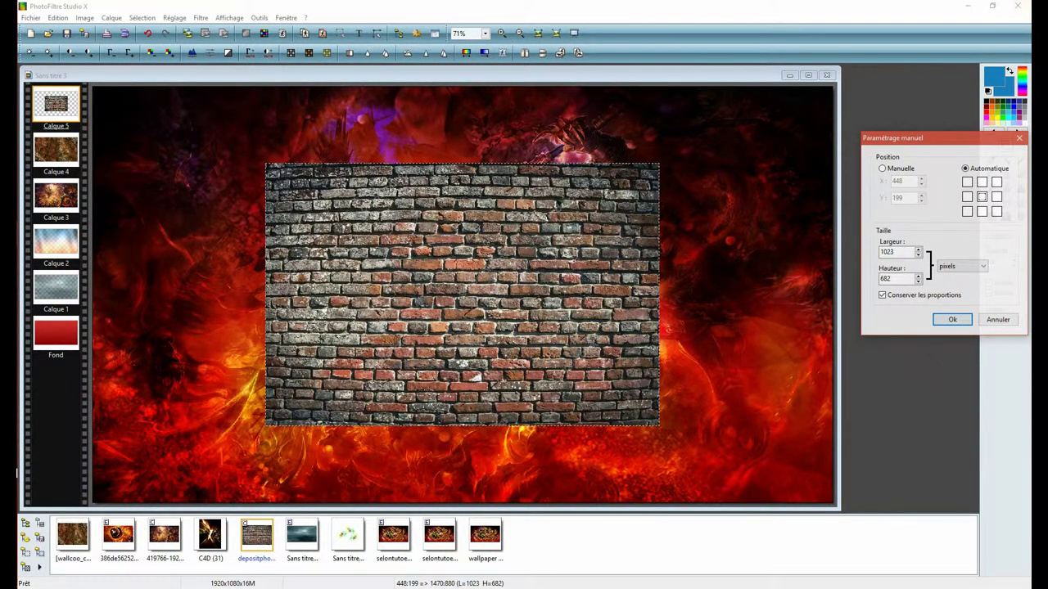
pyautogui.click(884, 295)
pyautogui.moveTo(894, 252); pyautogui.dragTo(872, 252)
pyautogui.write('192')
pyautogui.moveTo(893, 278); pyautogui.dragTo(864, 285)
pyautogui.write('1080')
pyautogui.press('Return')
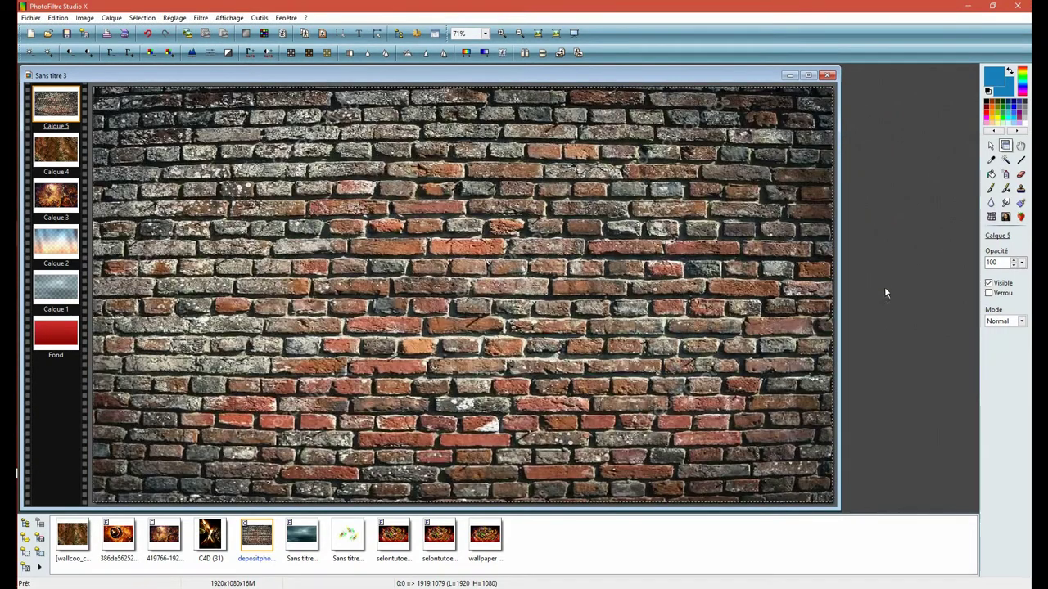
# Set the brick wall layer's blend mode to Incrustation and its opacity to 70%.
pyautogui.click(994, 328)
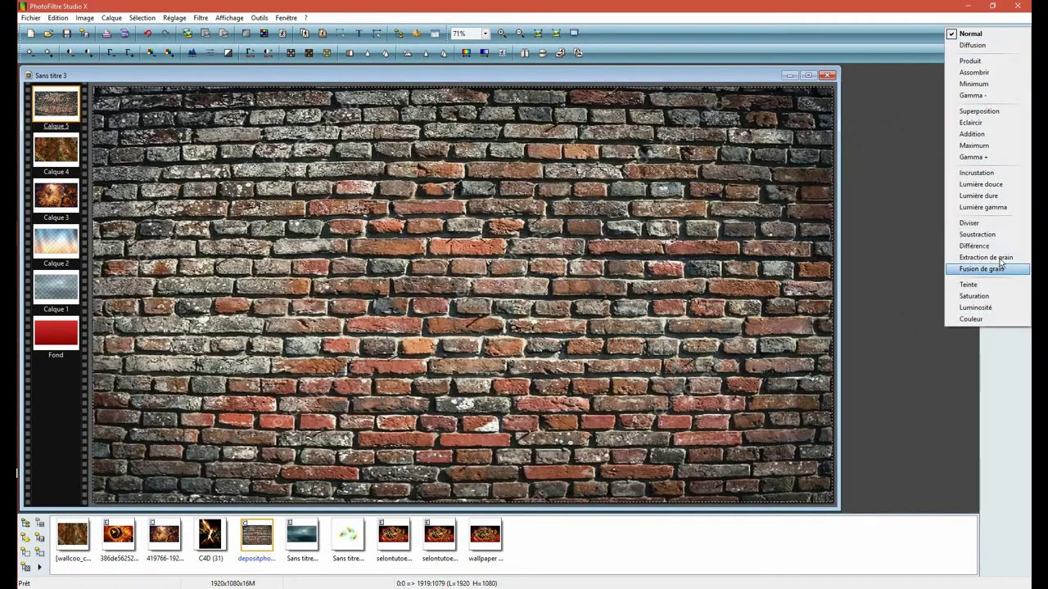
pyautogui.click(995, 173)
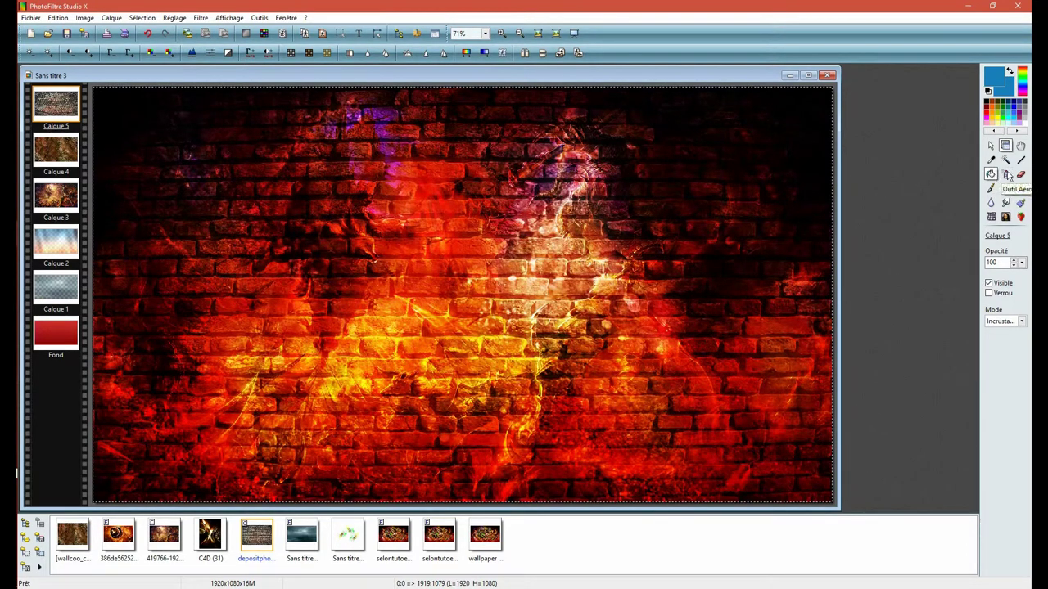
pyautogui.click(1022, 263)
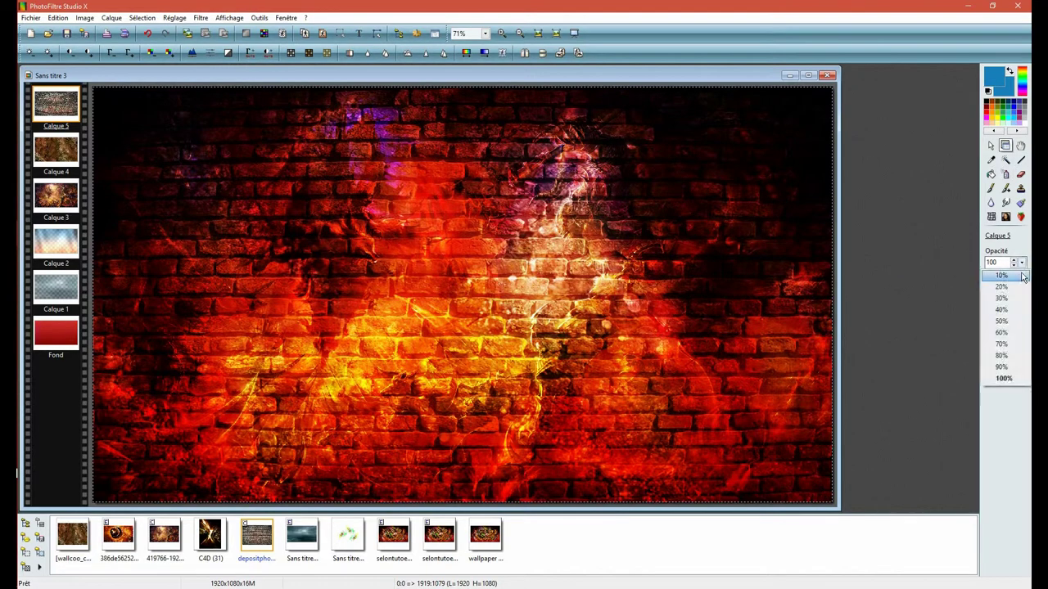
pyautogui.click(1006, 346)
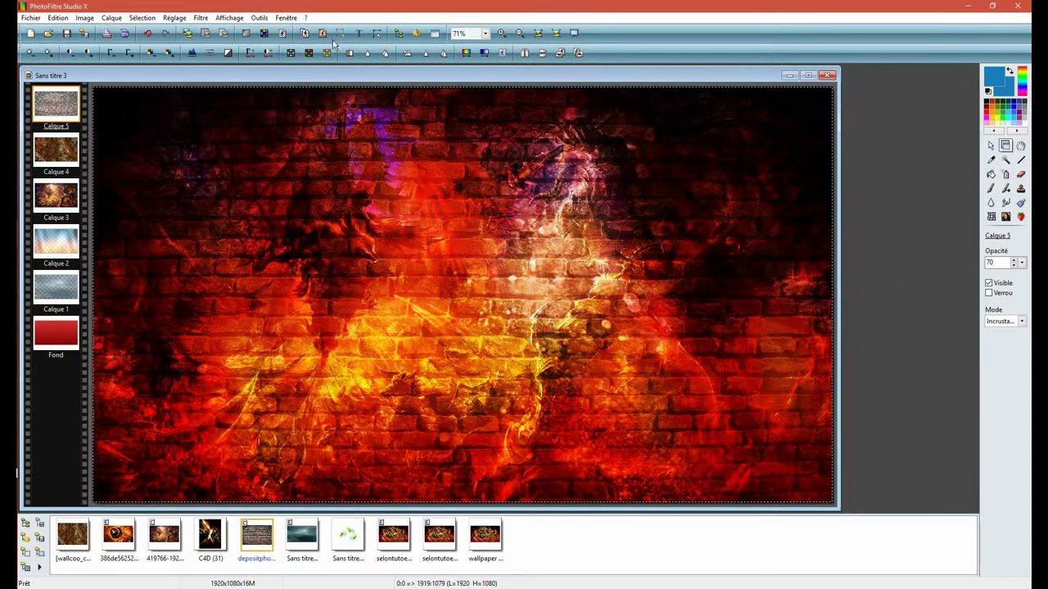
# Add a lowercase "fantasy" text layer in WildStyle, size 200, with a drop shadow, external bevel and pattern fill.
pyautogui.click(360, 34)
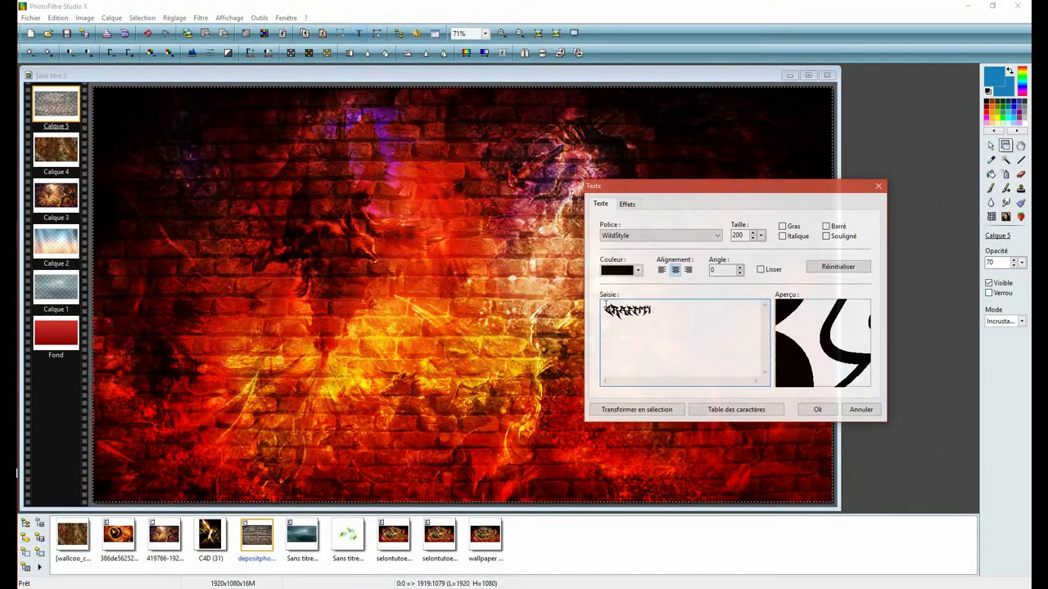
pyautogui.click(628, 205)
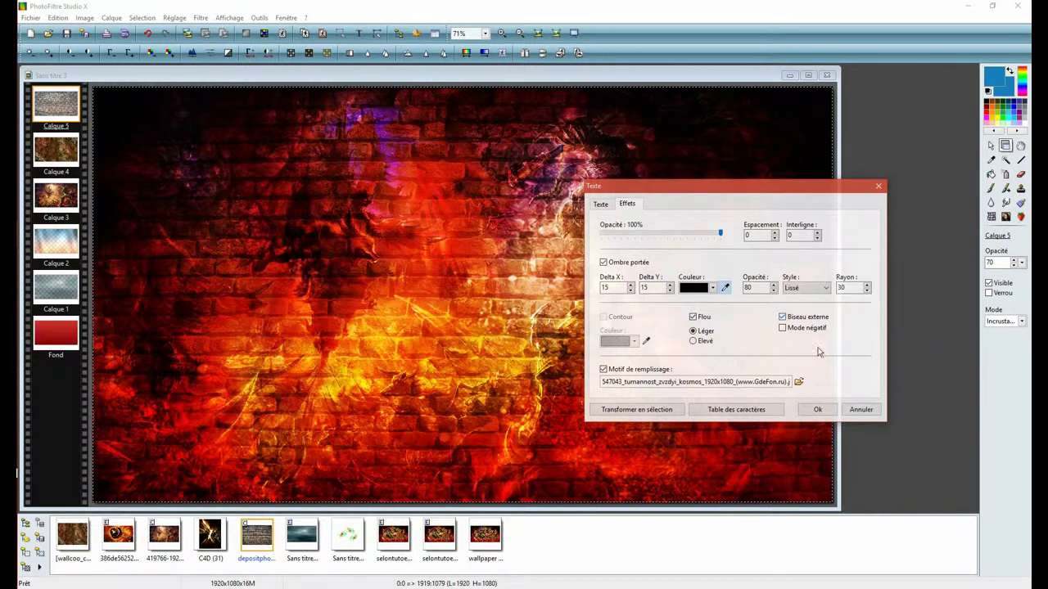
pyautogui.click(601, 206)
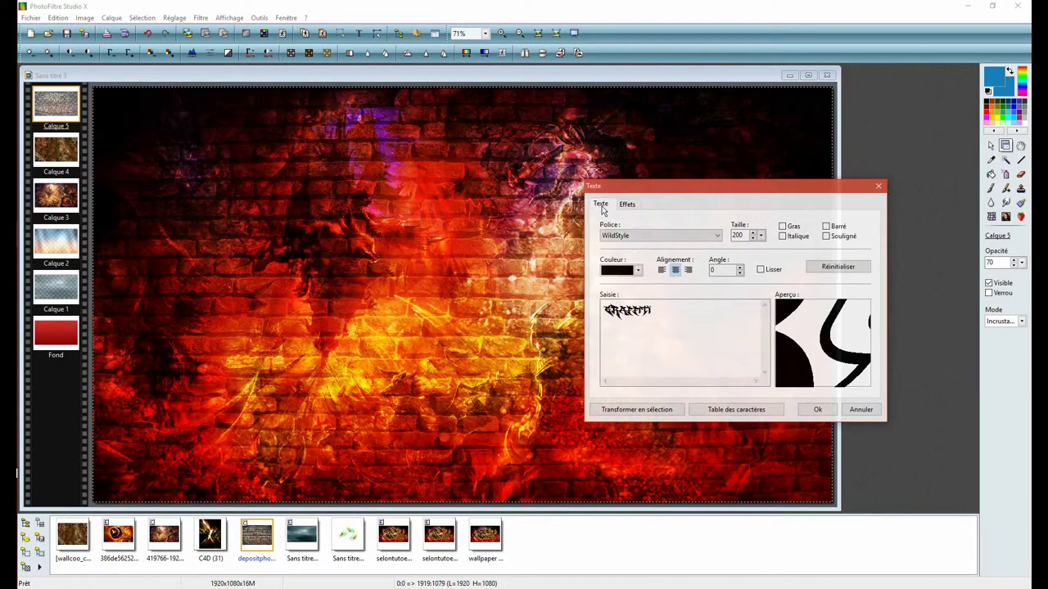
pyautogui.moveTo(663, 315); pyautogui.dragTo(604, 321)
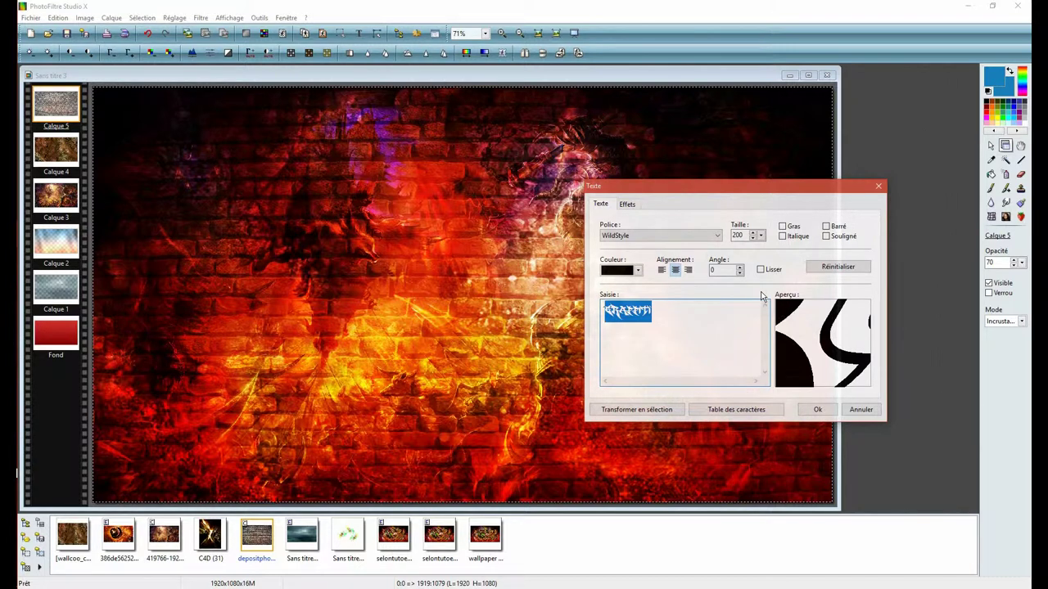
pyautogui.write('Graffiti')
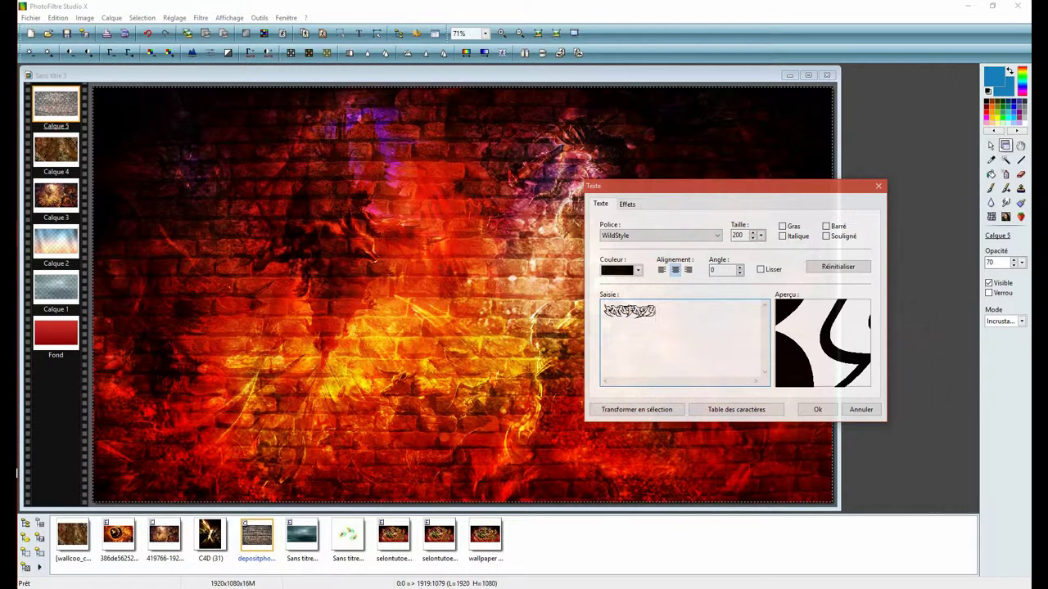
pyautogui.click(812, 409)
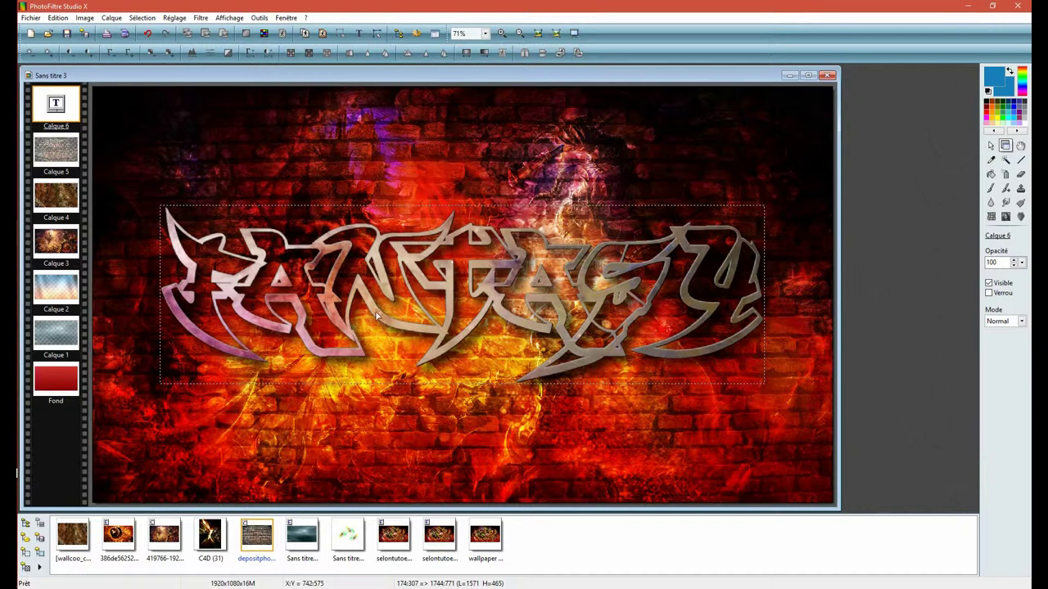
# Change the text layer's wording to uppercase "FANTASY" and move it up to about X 184, Y 222.
pyautogui.doubleClick(57, 114)
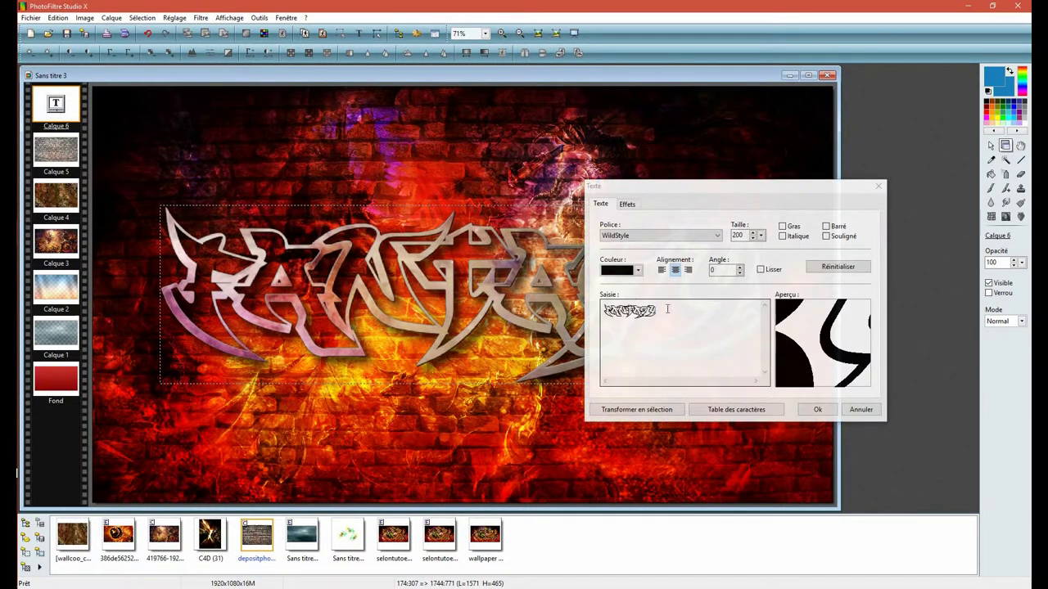
pyautogui.moveTo(667, 308); pyautogui.dragTo(606, 316)
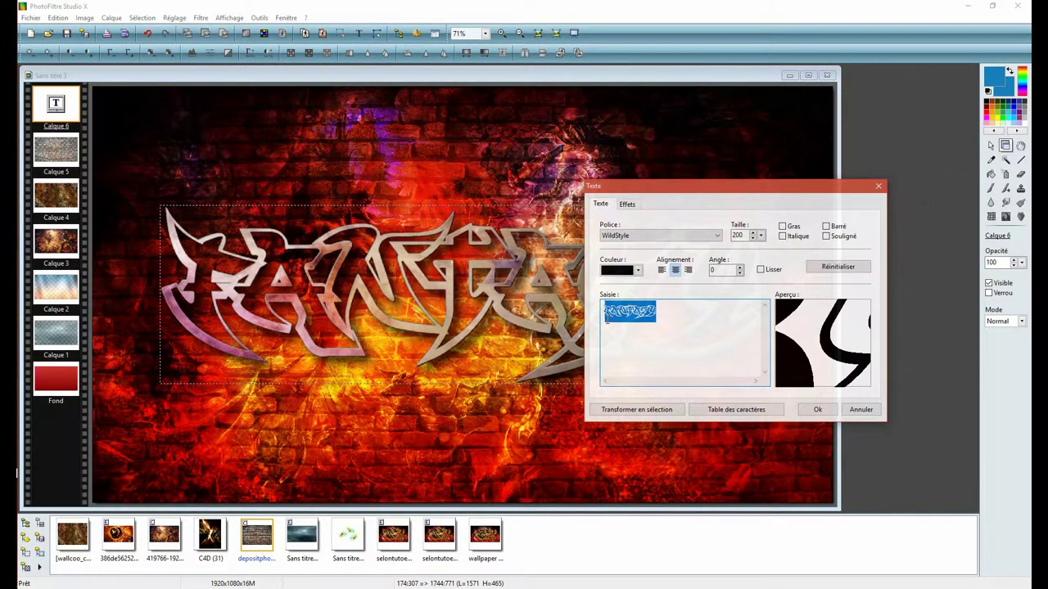
pyautogui.write('FANTA')
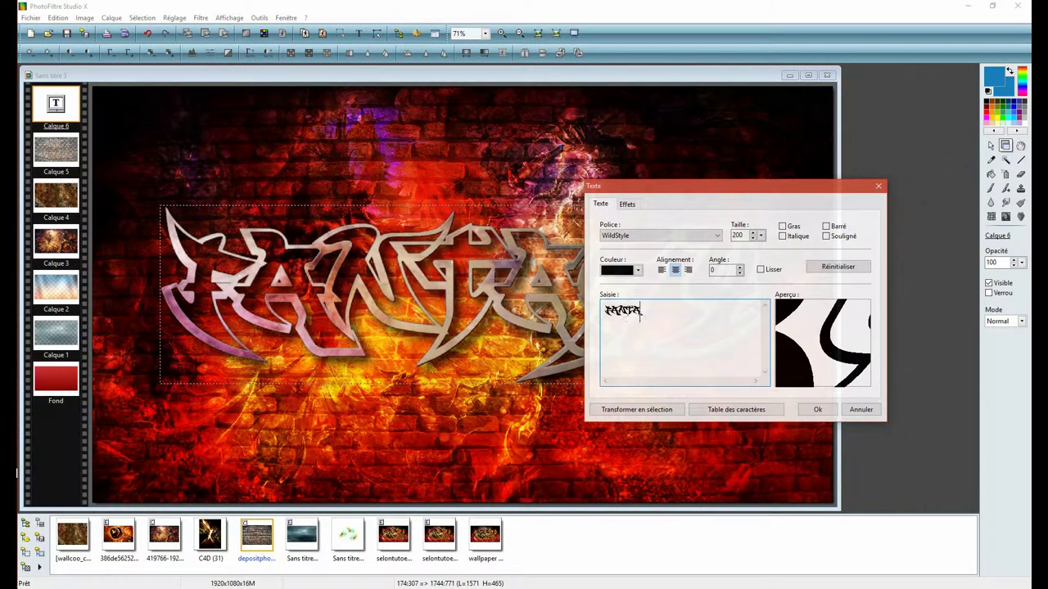
pyautogui.write('SY')
pyautogui.click(819, 410)
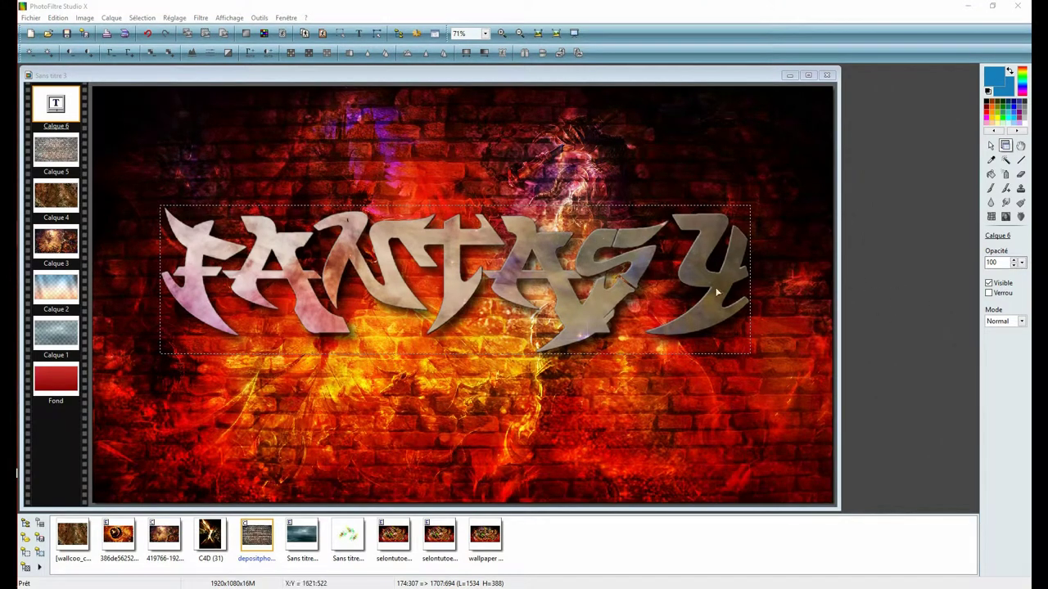
pyautogui.click(459, 296)
pyautogui.moveTo(460, 289); pyautogui.dragTo(463, 262)
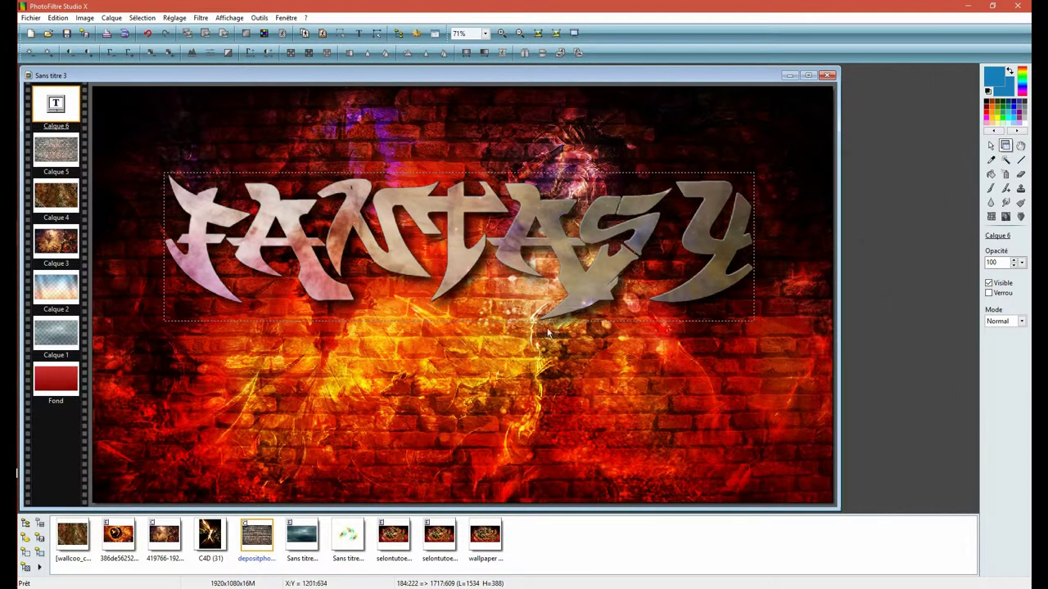
# Convert the FANTASY text layer to an image layer and create a selection from the outline of its letters.
pyautogui.rightClick(47, 110)
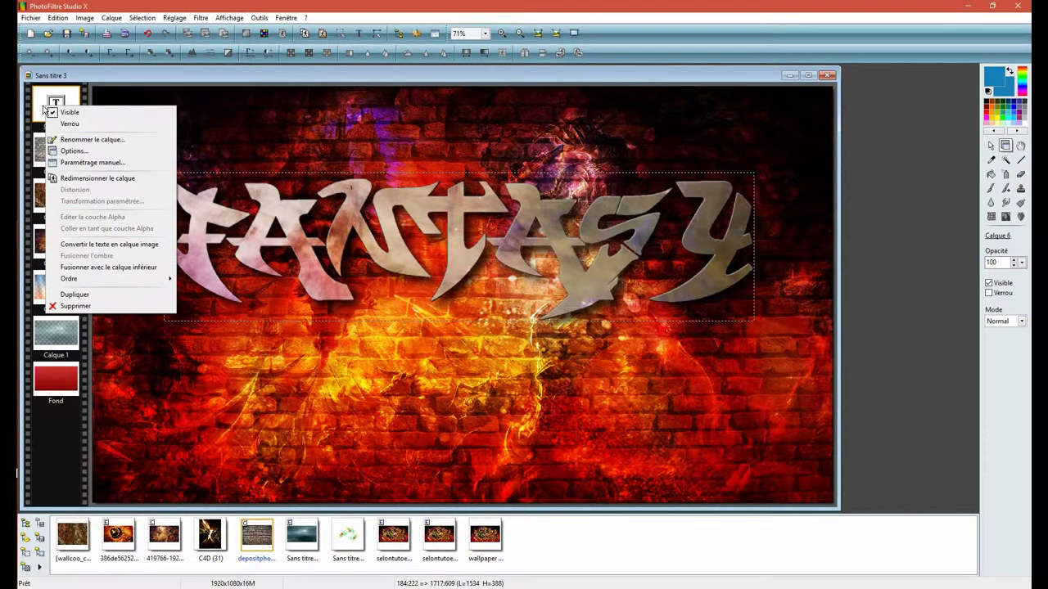
pyautogui.click(101, 245)
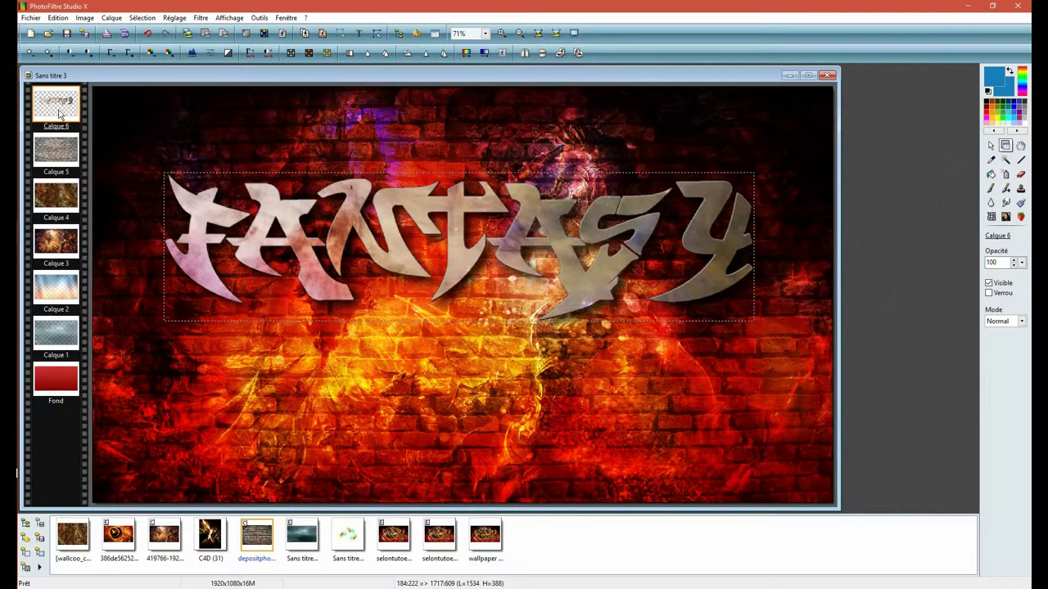
pyautogui.click(142, 19)
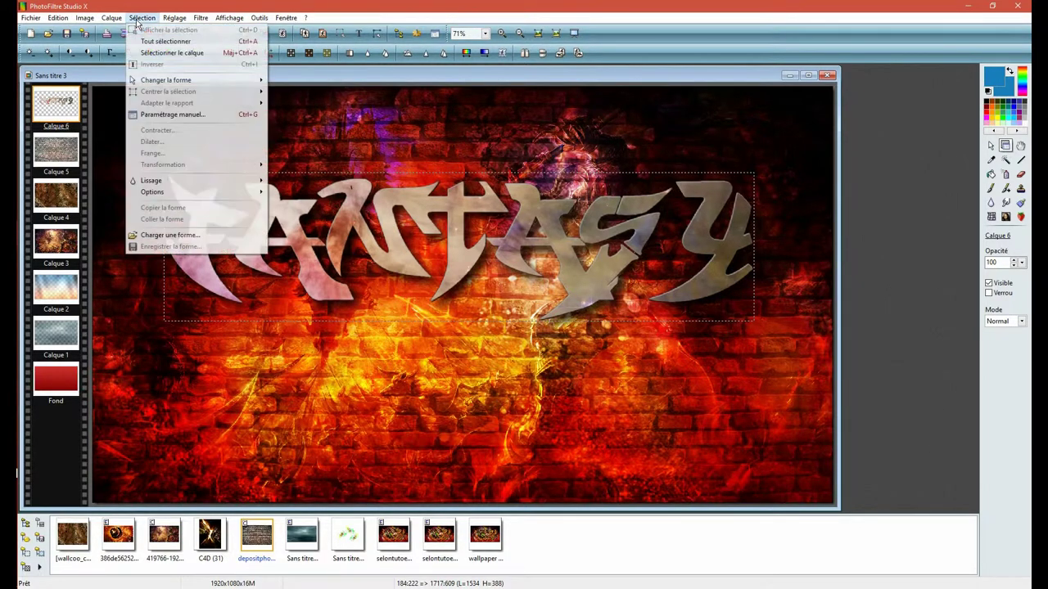
pyautogui.click(166, 53)
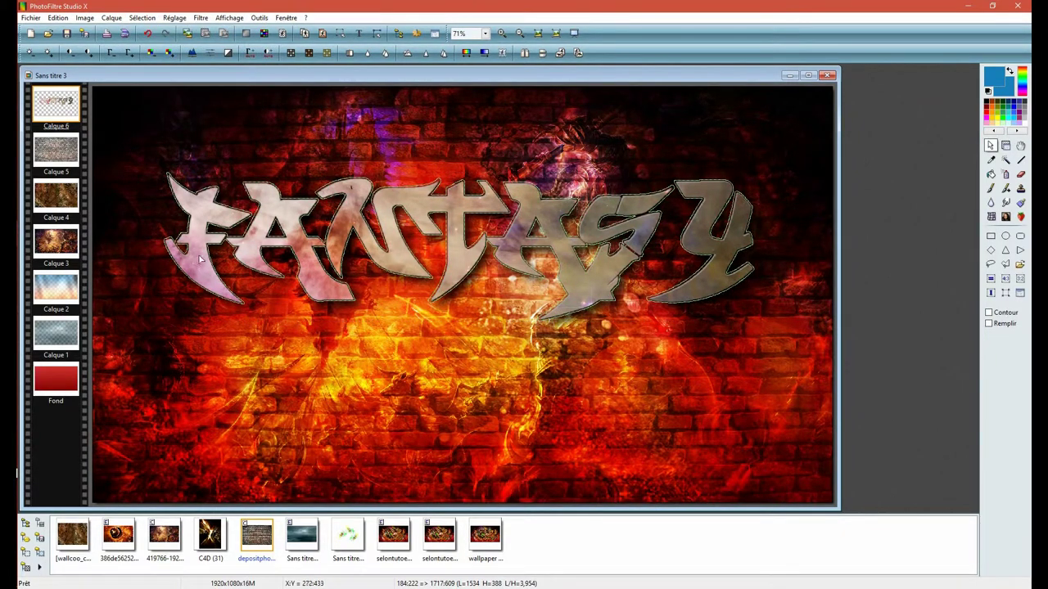
# Outline and fill the FANTASY selection at 77% opacity, using a smoothed 2-wide C4D (31).jpg pattern contour and the 386de56252 image as fill pattern.
pyautogui.click(59, 18)
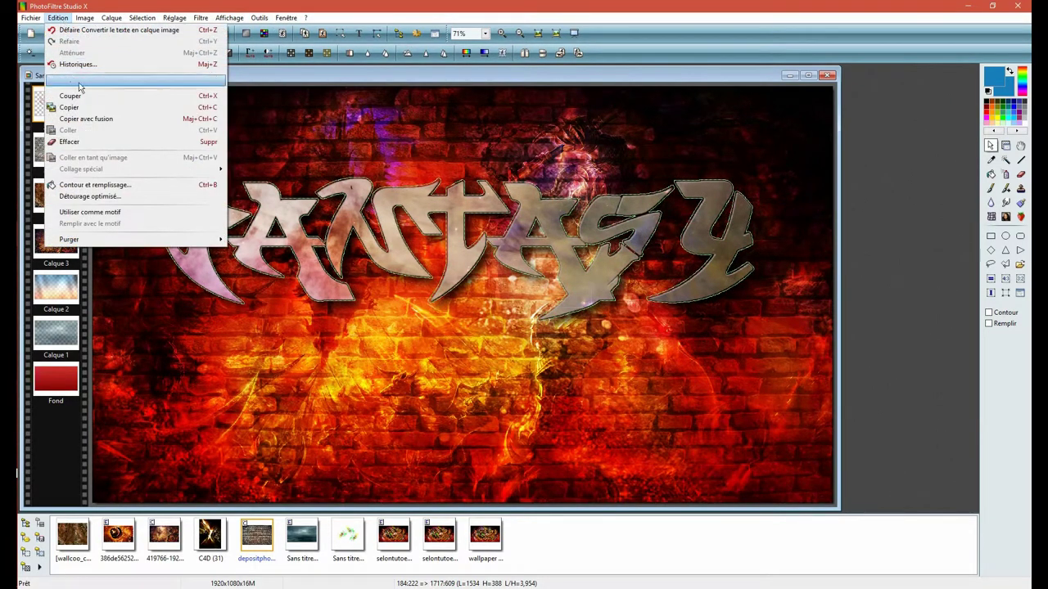
pyautogui.click(78, 185)
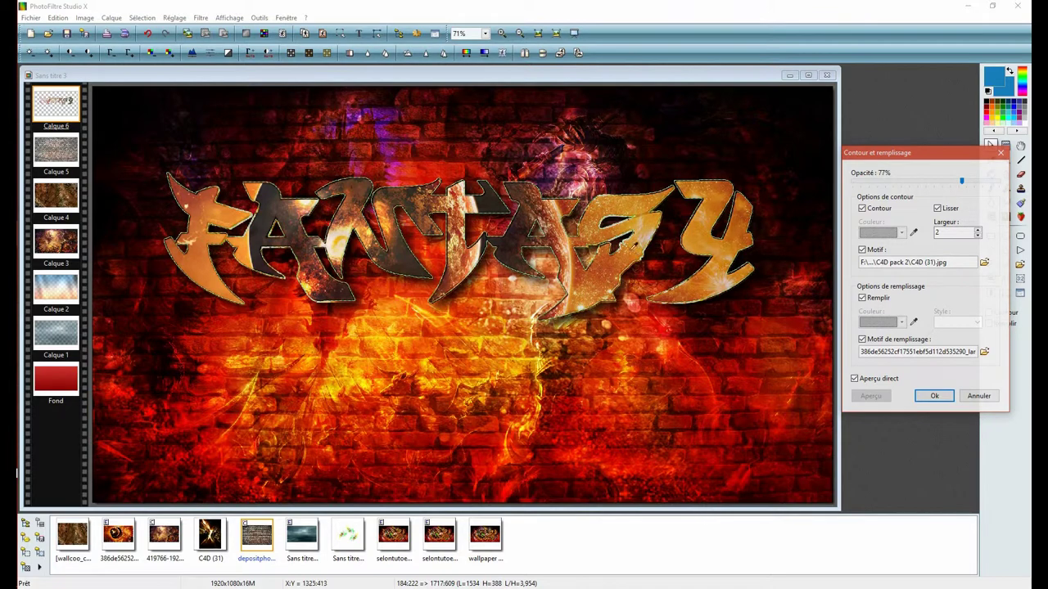
pyautogui.click(934, 397)
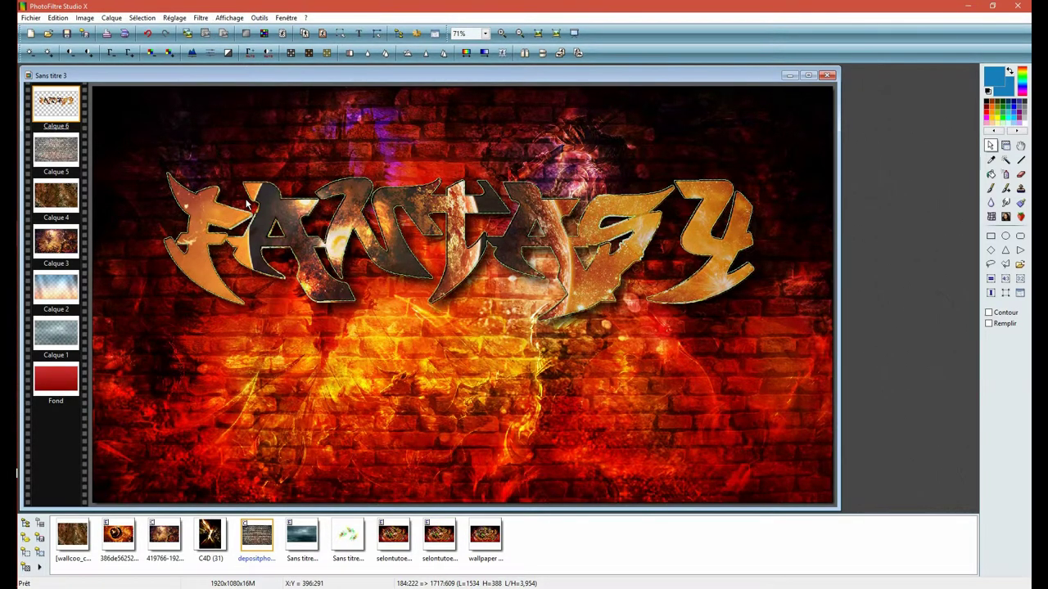
# Invert the selection, apply a black Contour progressif drop shadow to FANTASY with opacity 80, Delta X 7 and Delta Y 7, and hide the selection.
pyautogui.click(137, 20)
pyautogui.click(160, 65)
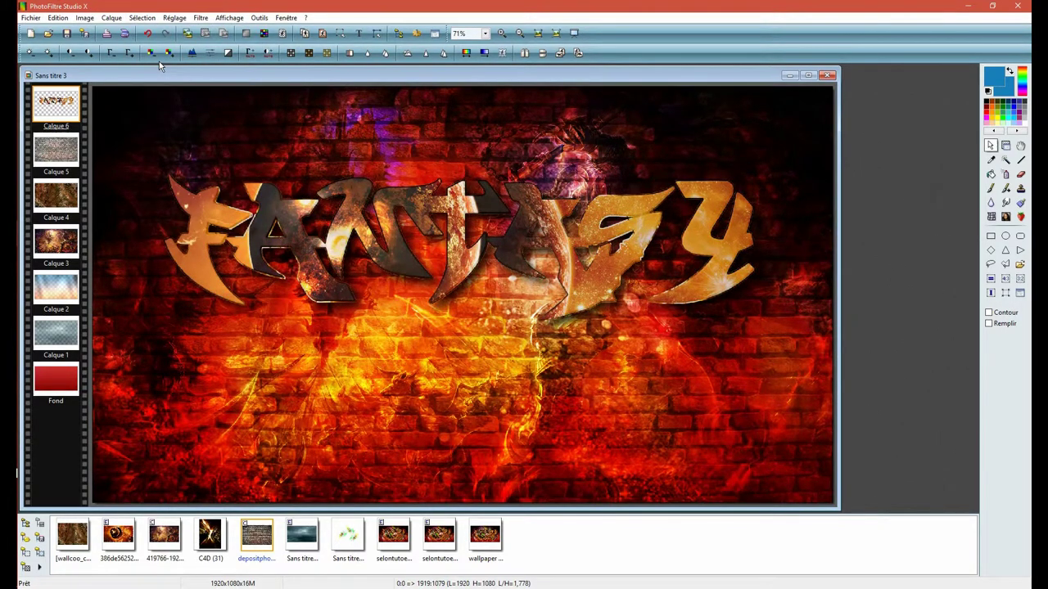
pyautogui.click(202, 18)
pyautogui.moveTo(244, 128)
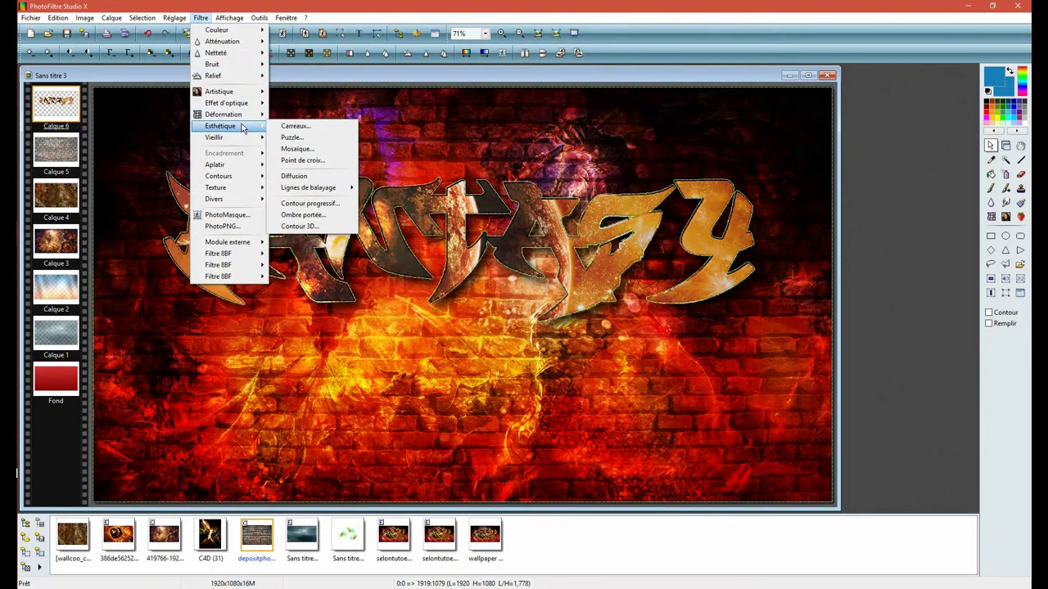
pyautogui.click(308, 225)
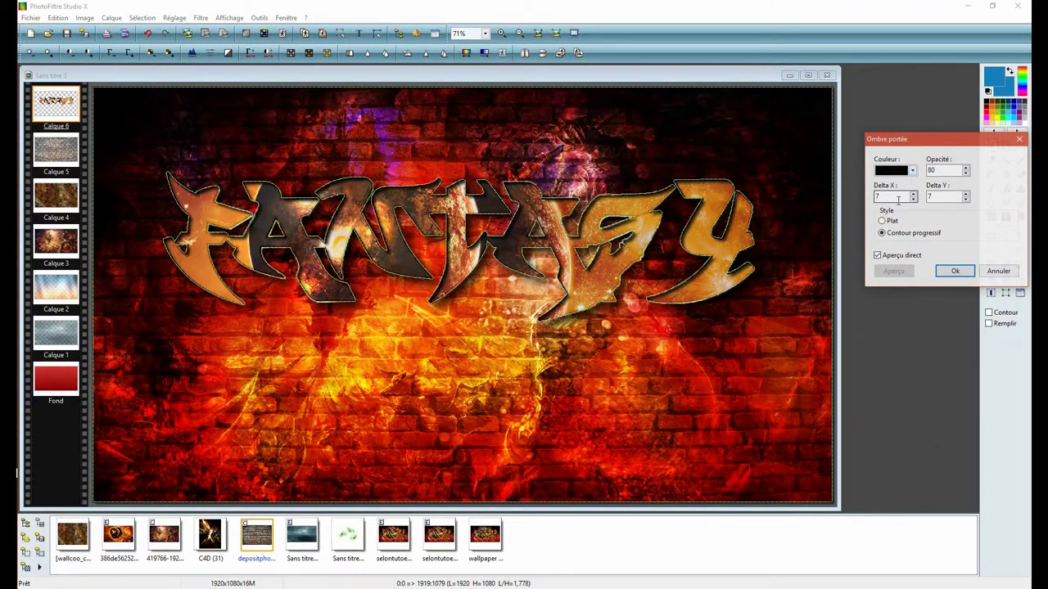
pyautogui.click(954, 271)
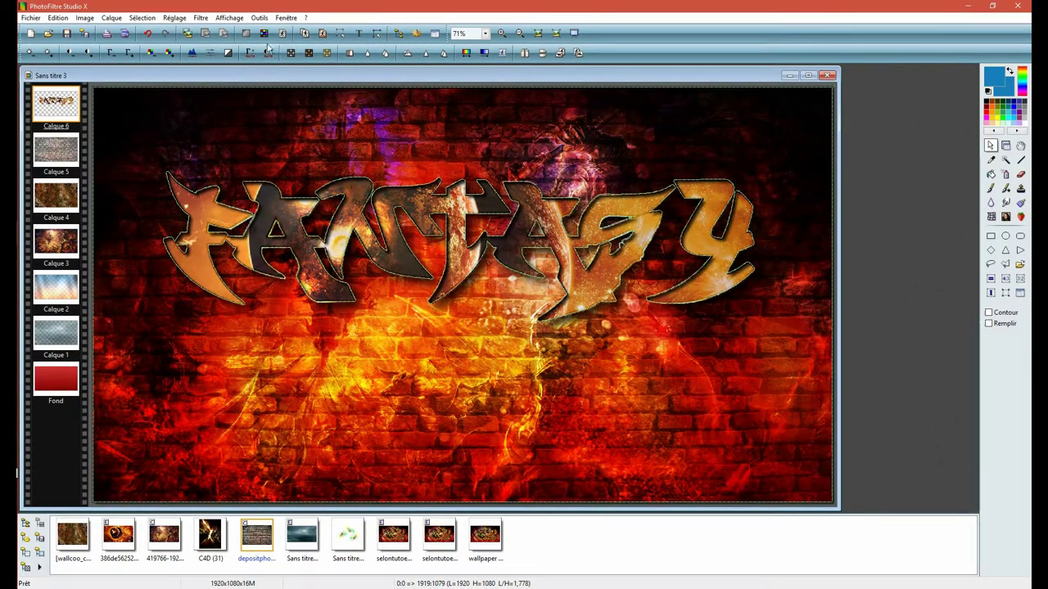
pyautogui.click(142, 17)
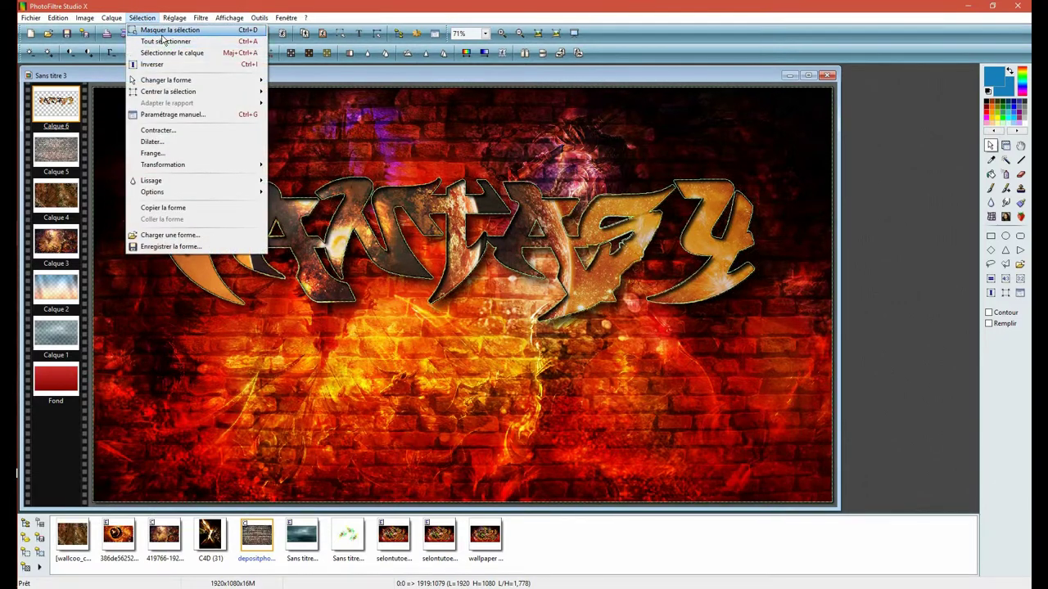
pyautogui.click(163, 41)
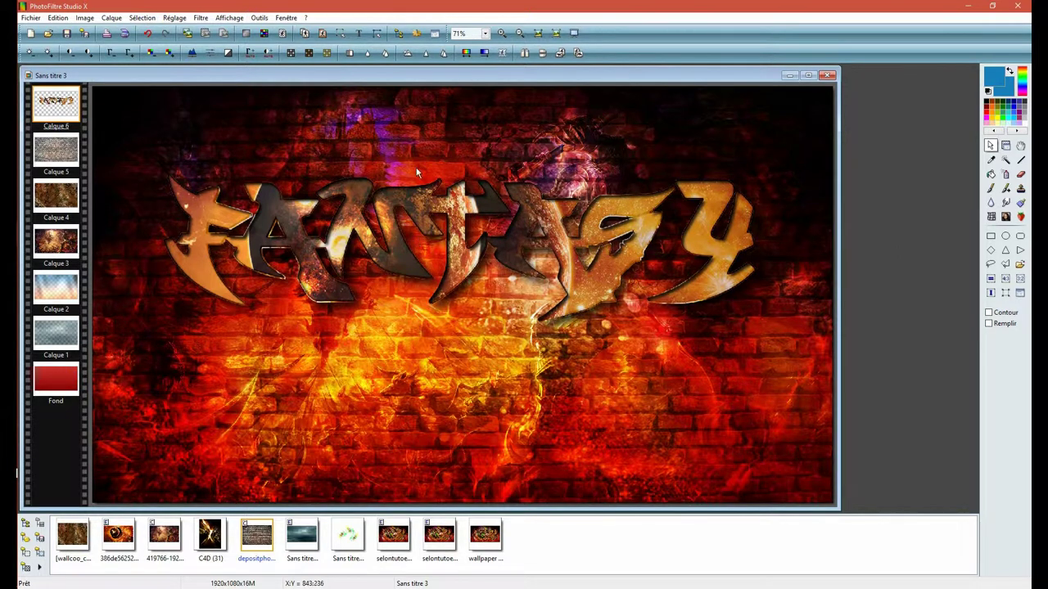
# Add a "graffiti" text layer in WildStyle, size 200, and move it below the FANTASY lettering to about X 204, Y 541.
pyautogui.click(360, 34)
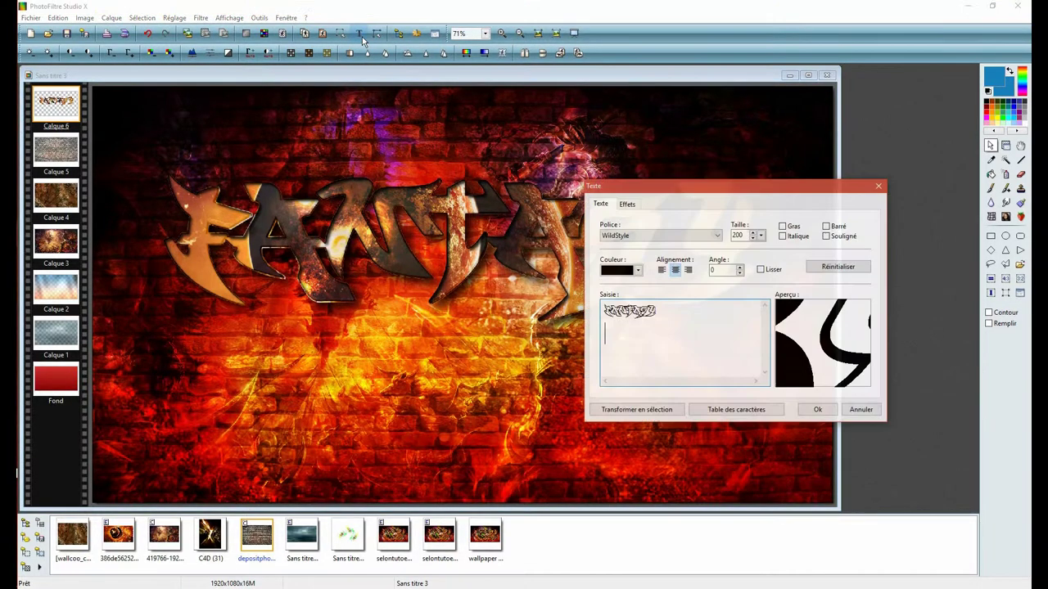
pyautogui.moveTo(661, 314); pyautogui.dragTo(604, 314)
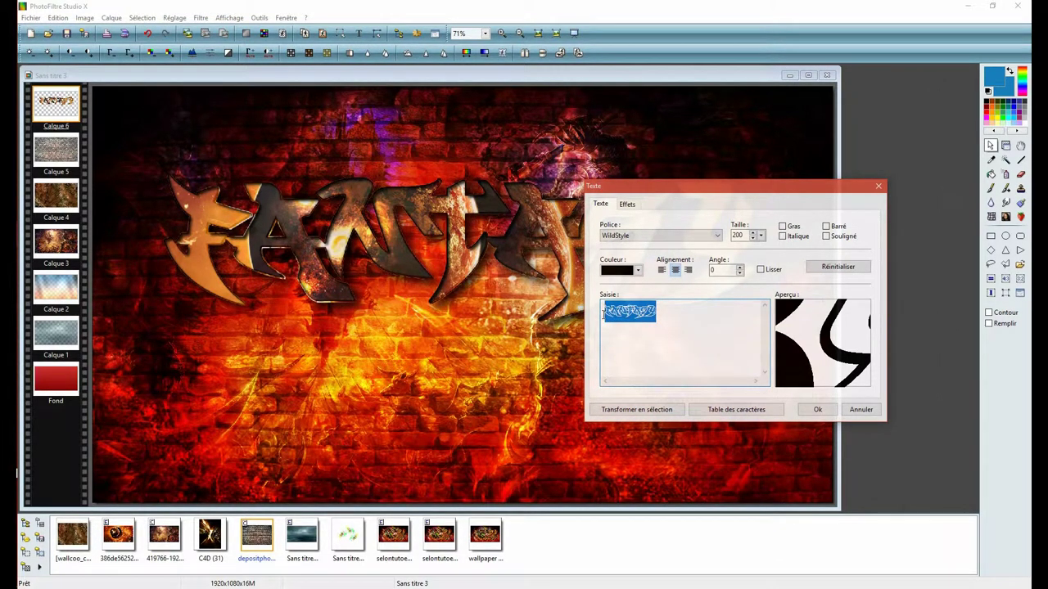
pyautogui.write('graffiti')
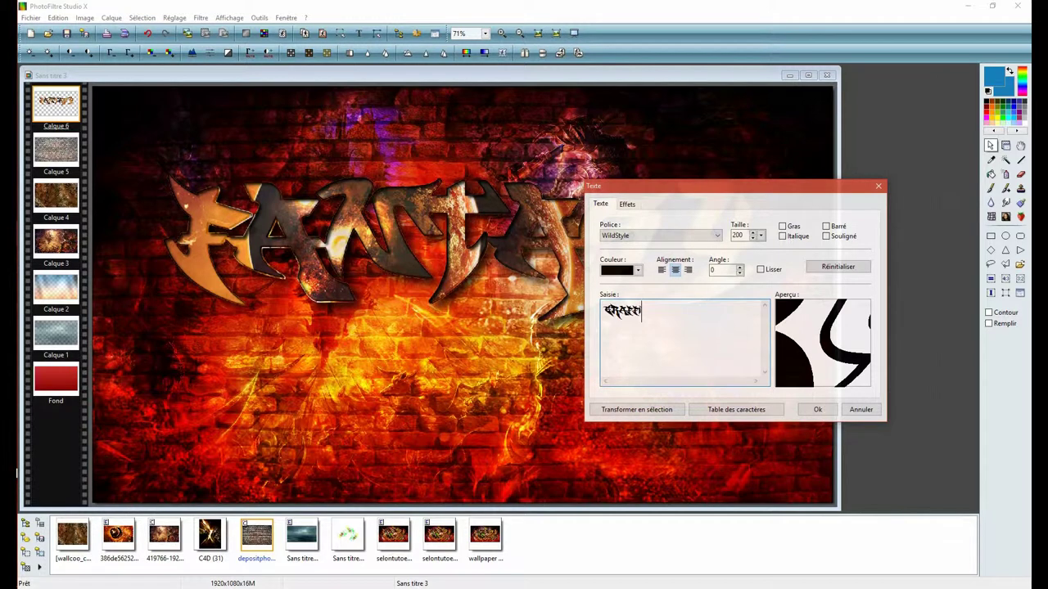
pyautogui.click(807, 411)
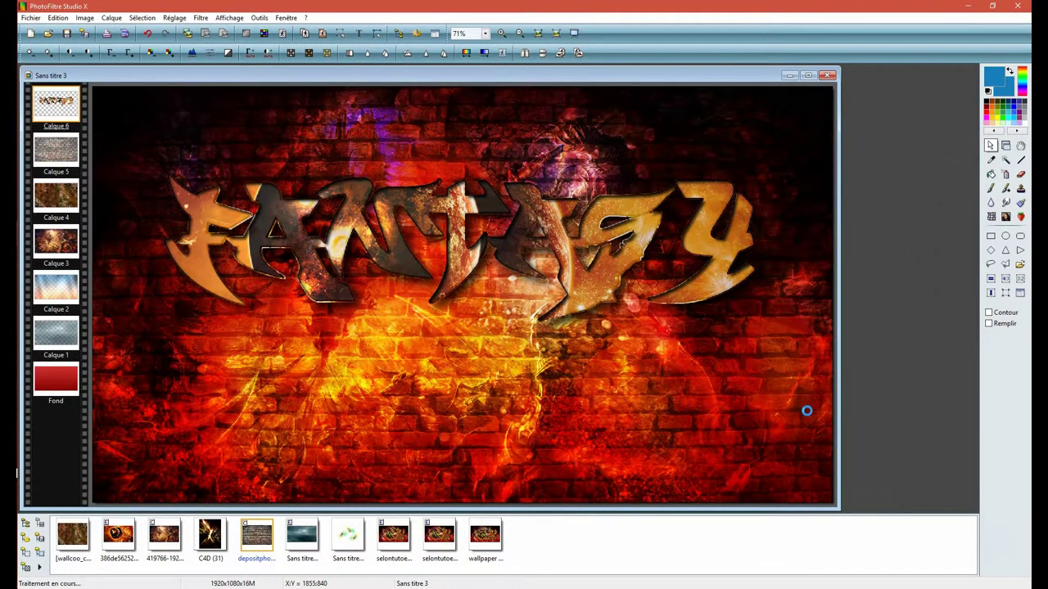
pyautogui.click(672, 320)
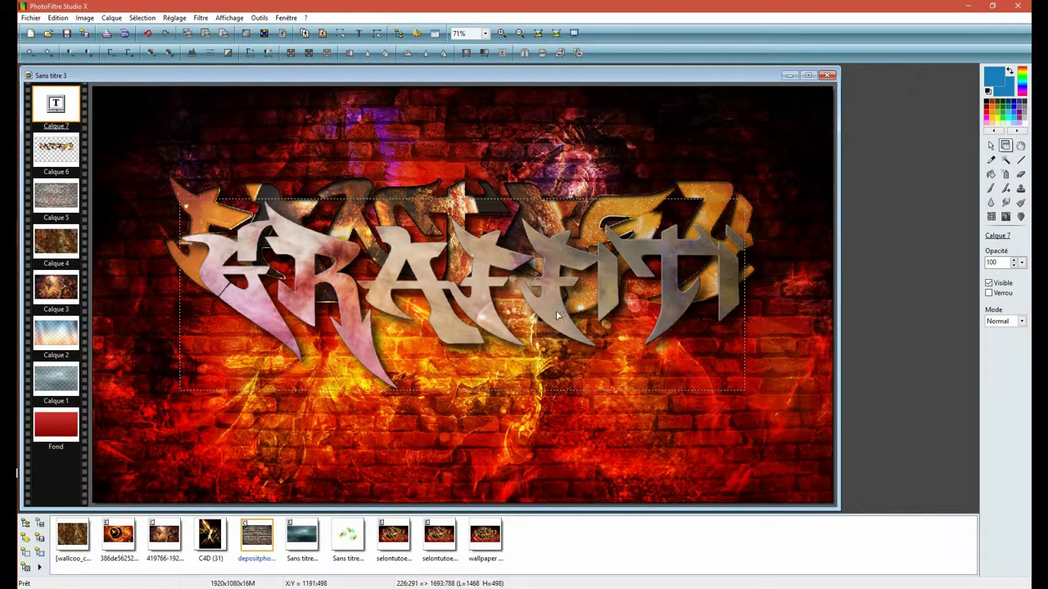
pyautogui.moveTo(555, 323); pyautogui.dragTo(543, 378)
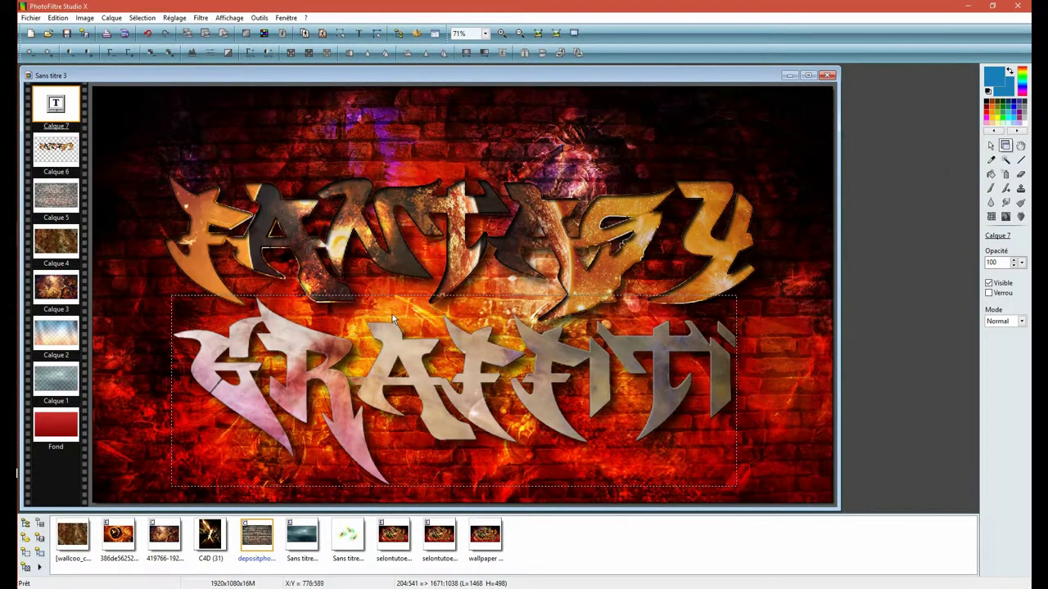
# Convert the graffiti text layer to an image layer and create a selection from the outline of its letters.
pyautogui.rightClick(57, 113)
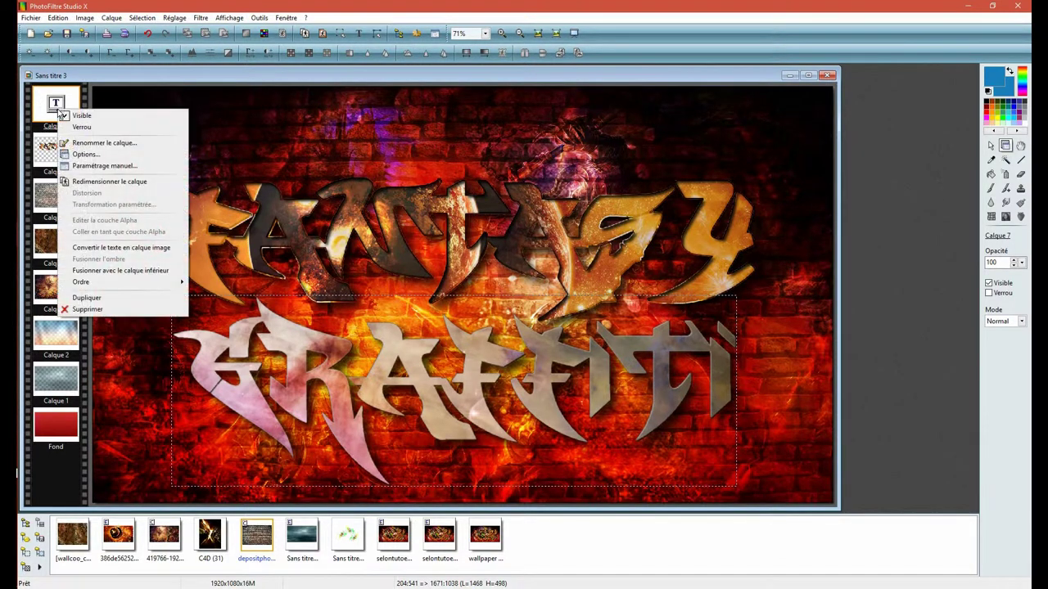
pyautogui.click(142, 247)
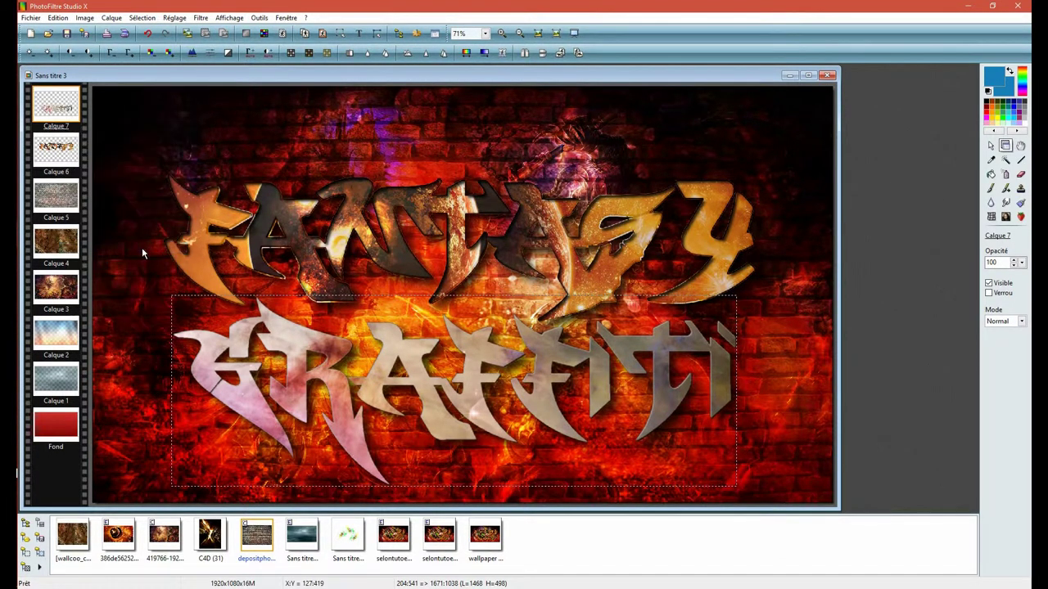
pyautogui.click(142, 18)
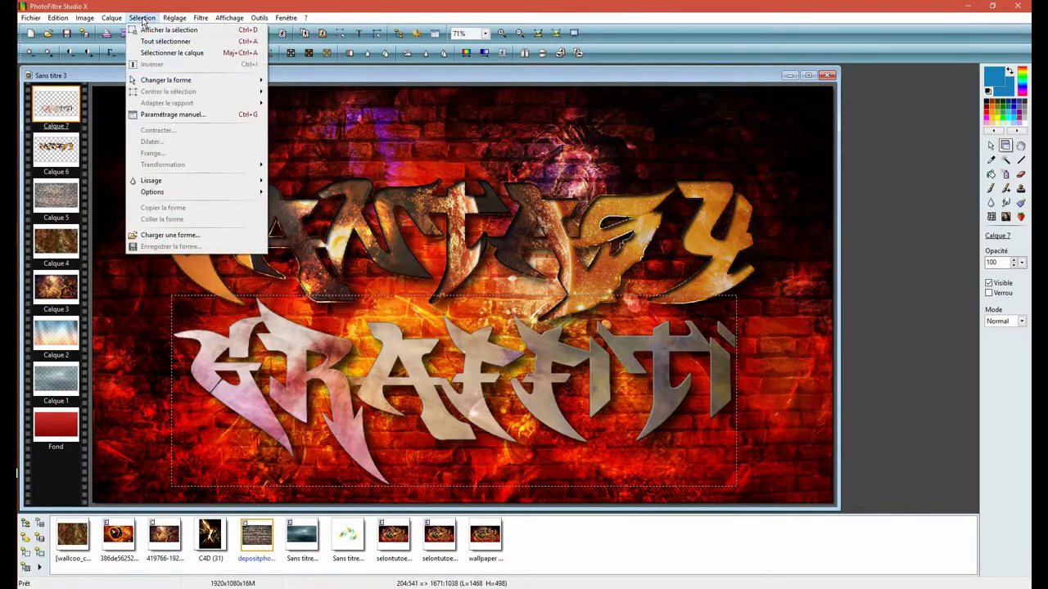
pyautogui.click(169, 54)
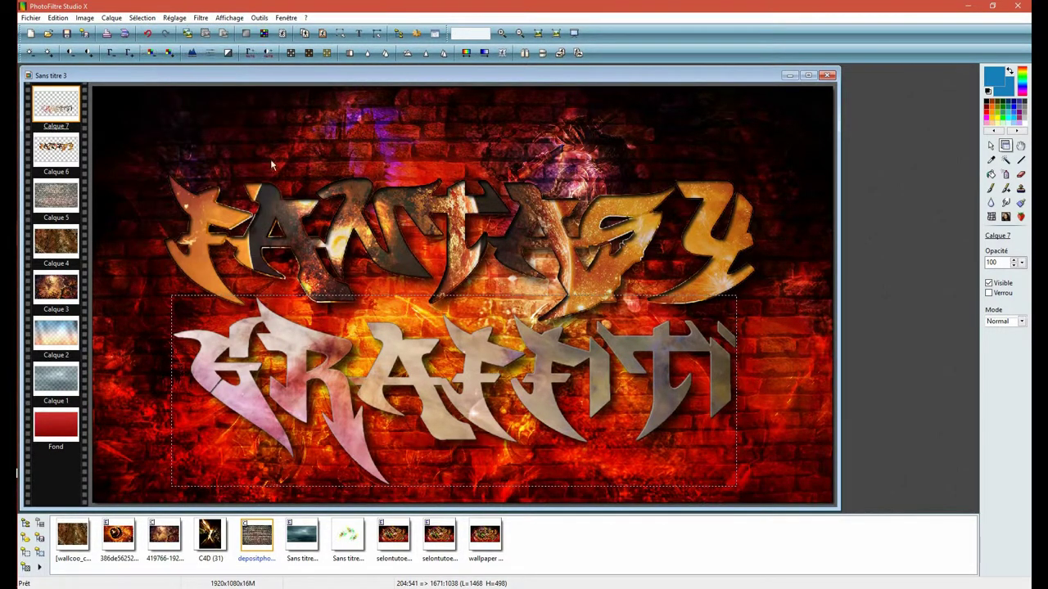
pyautogui.click(436, 379)
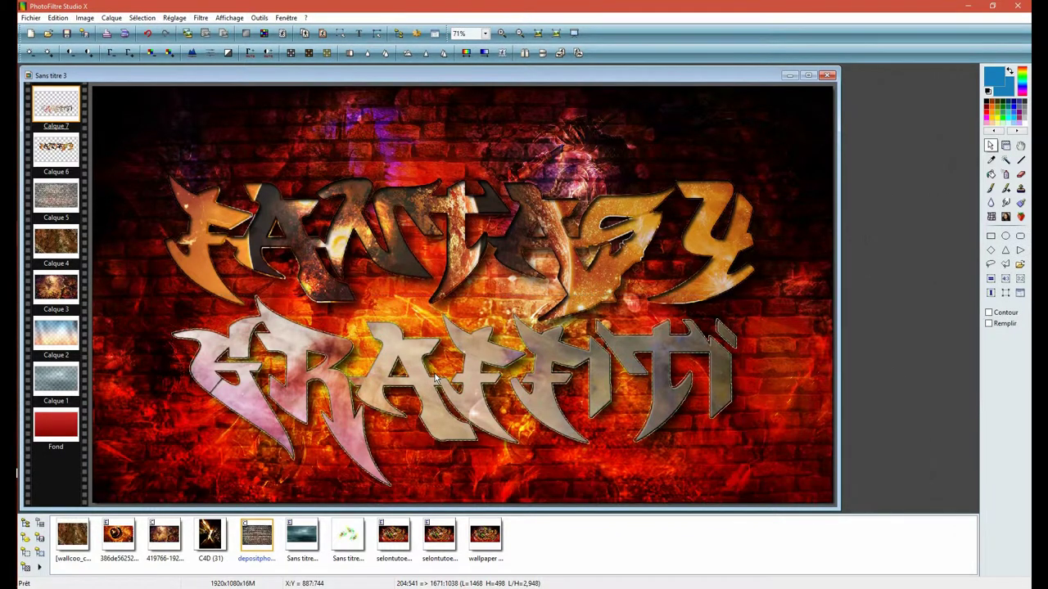
# Outline and fill the graffiti selection at 77% opacity with the same C4D (31).jpg contour, width 2, and 386de56252 fill pattern.
pyautogui.click(57, 17)
pyautogui.click(99, 185)
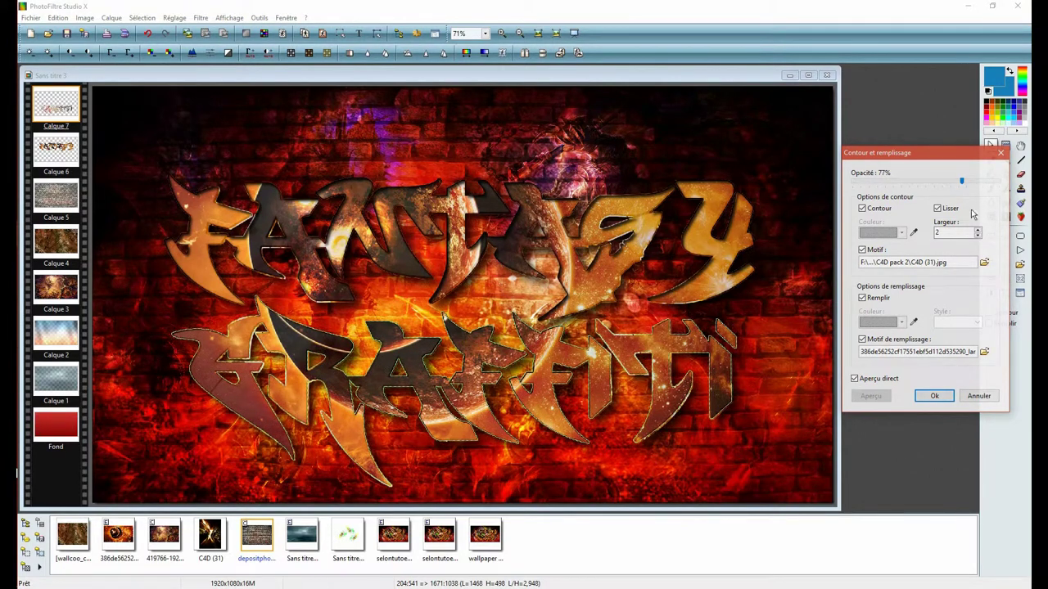
pyautogui.click(934, 397)
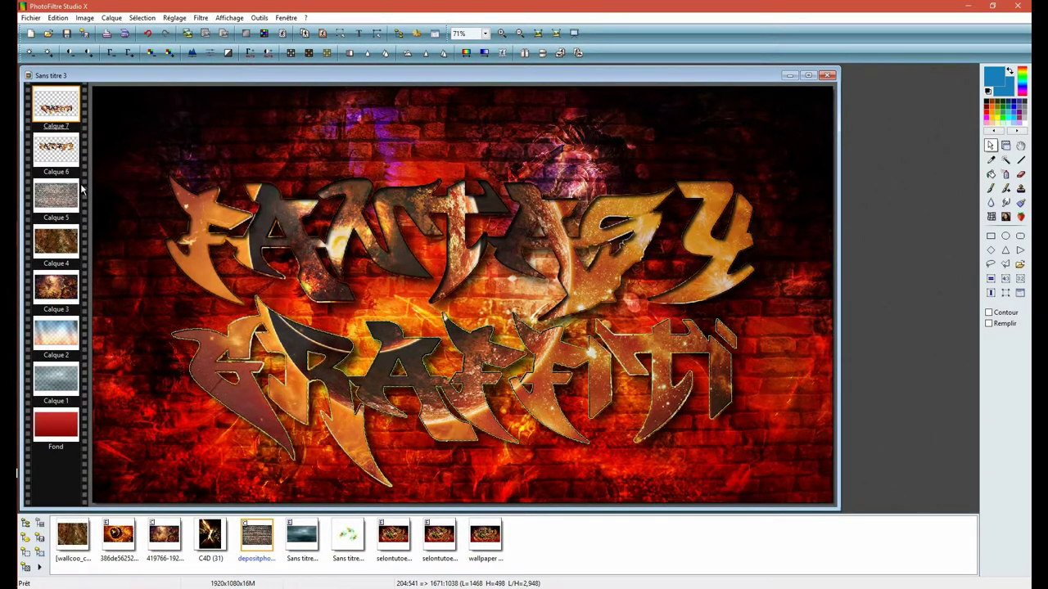
# Invert the graffiti selection, apply a black Contour progressif drop shadow with opacity 80 and Delta X and Y of 7, and hide the selection.
pyautogui.click(144, 17)
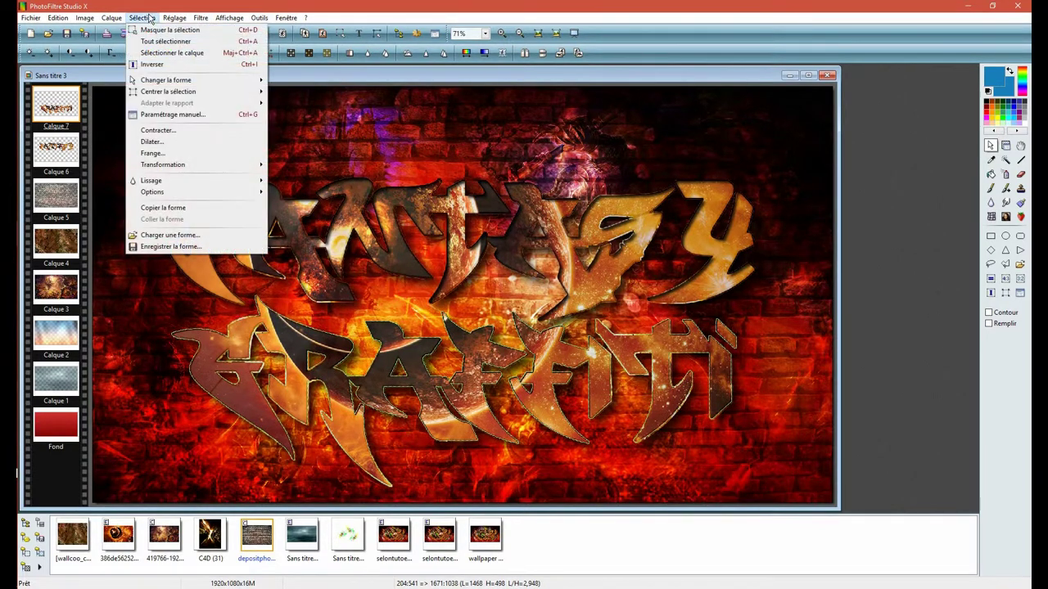
pyautogui.click(169, 65)
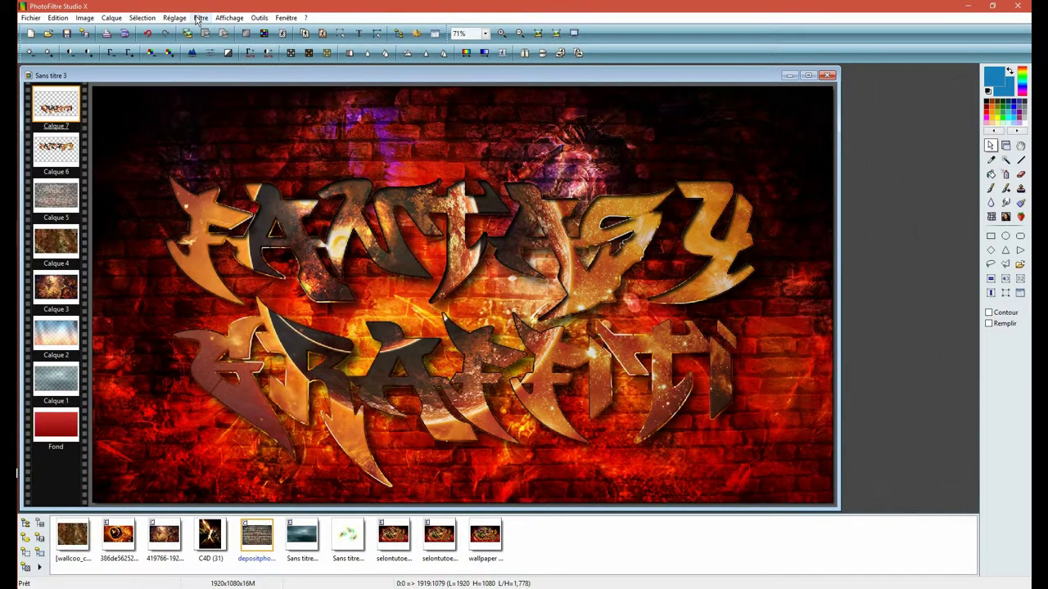
pyautogui.click(198, 18)
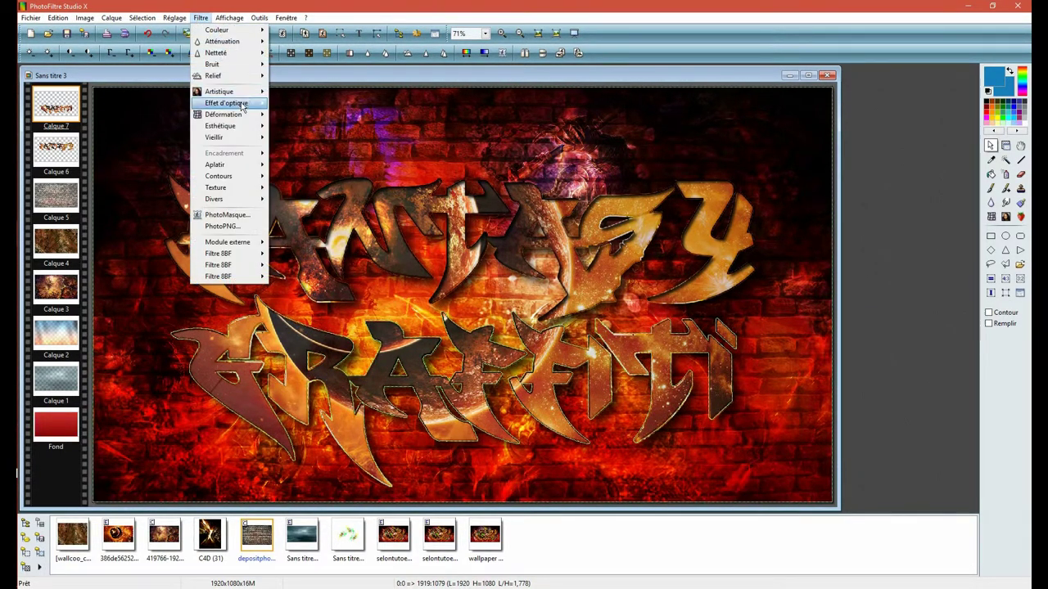
pyautogui.moveTo(249, 127)
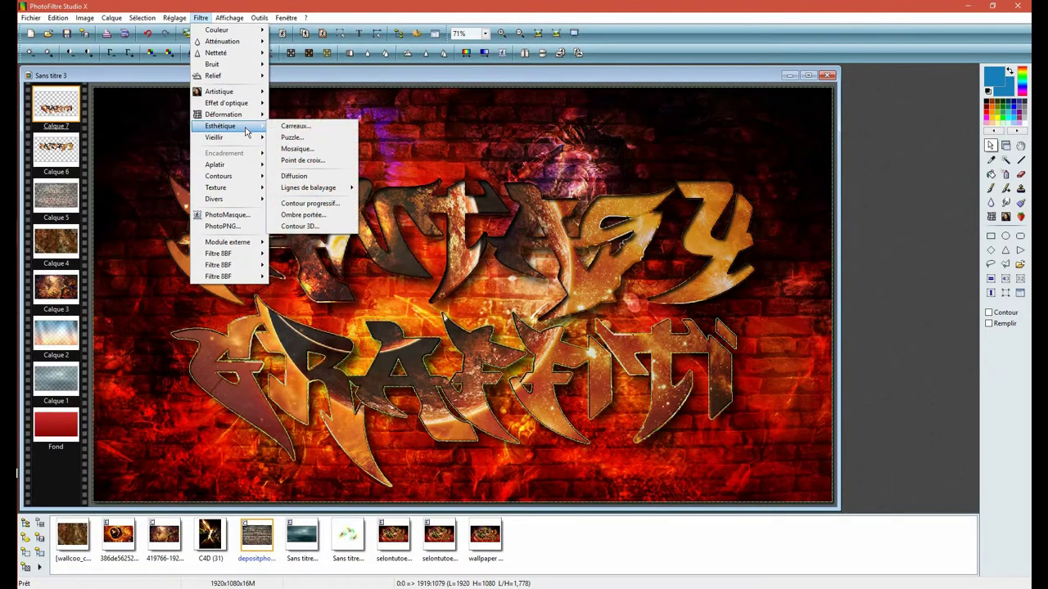
pyautogui.click(319, 218)
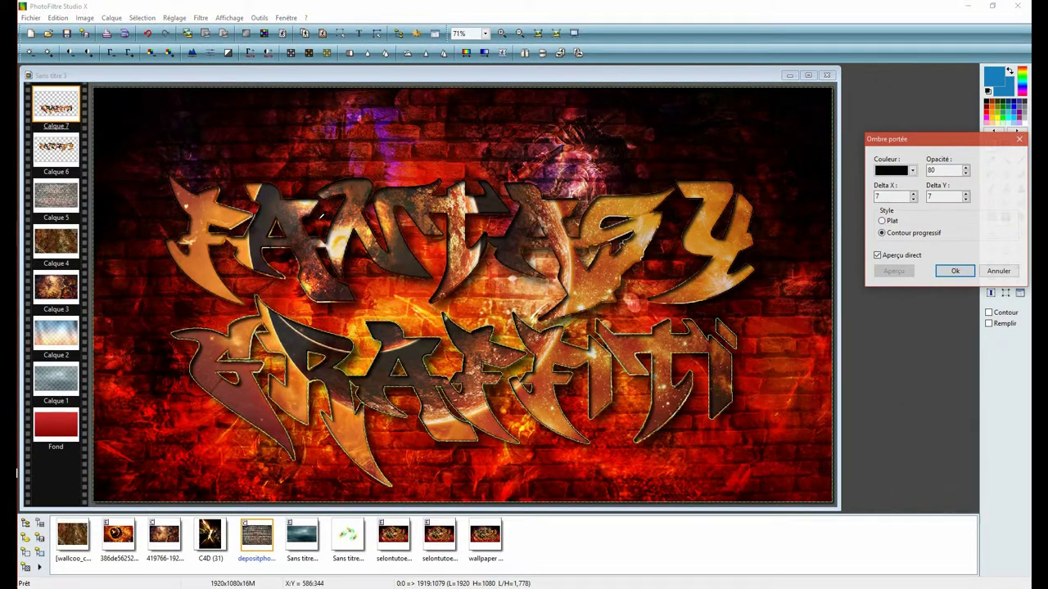
pyautogui.click(955, 271)
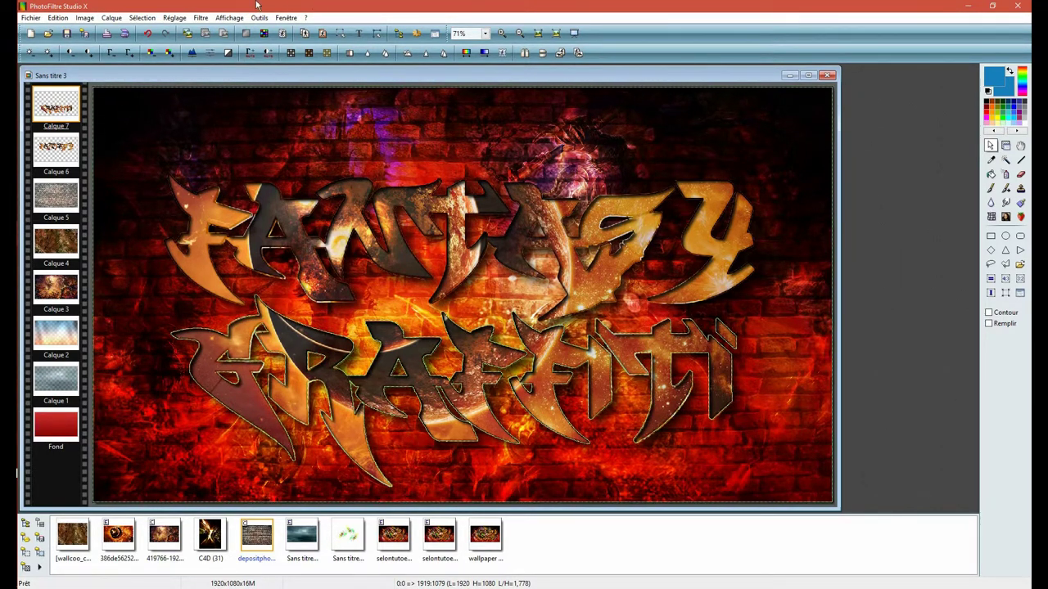
pyautogui.click(147, 19)
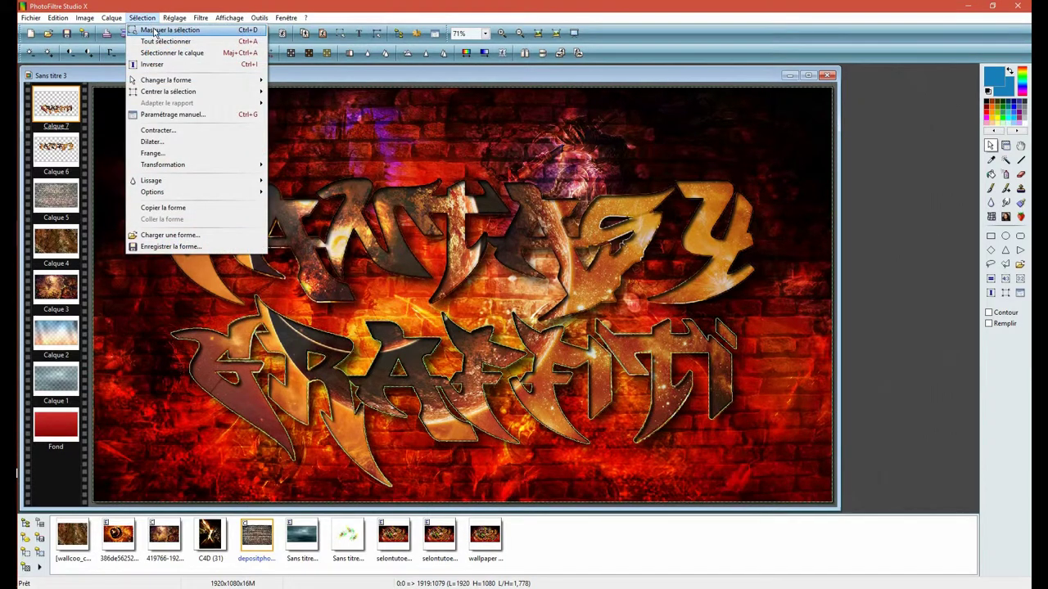
pyautogui.click(192, 74)
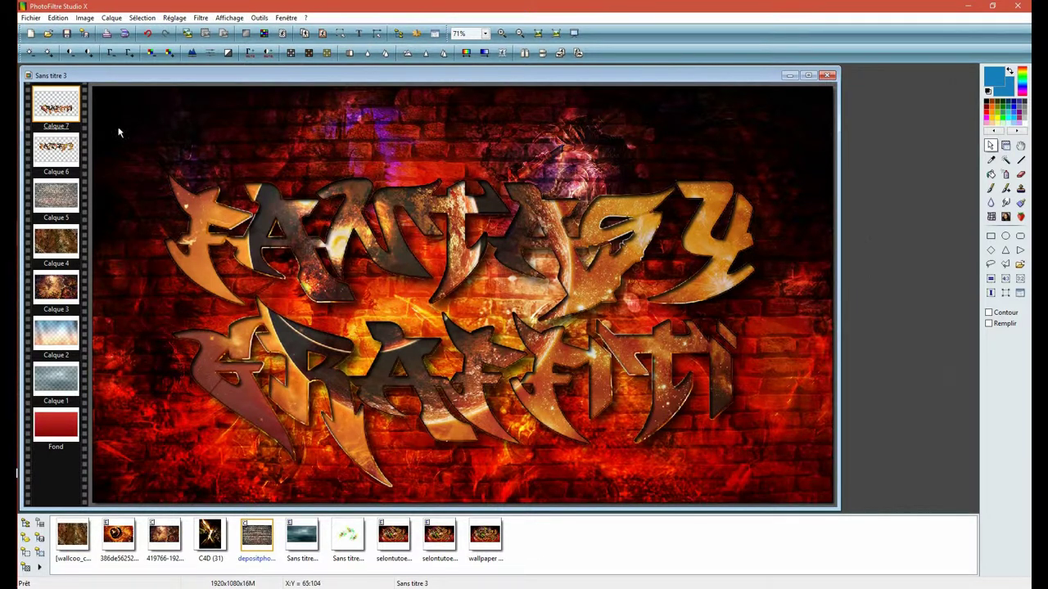
# Insert a blank 1920 by 1080 layer with automatic transparency directly above the brick wall layer.
pyautogui.click(65, 188)
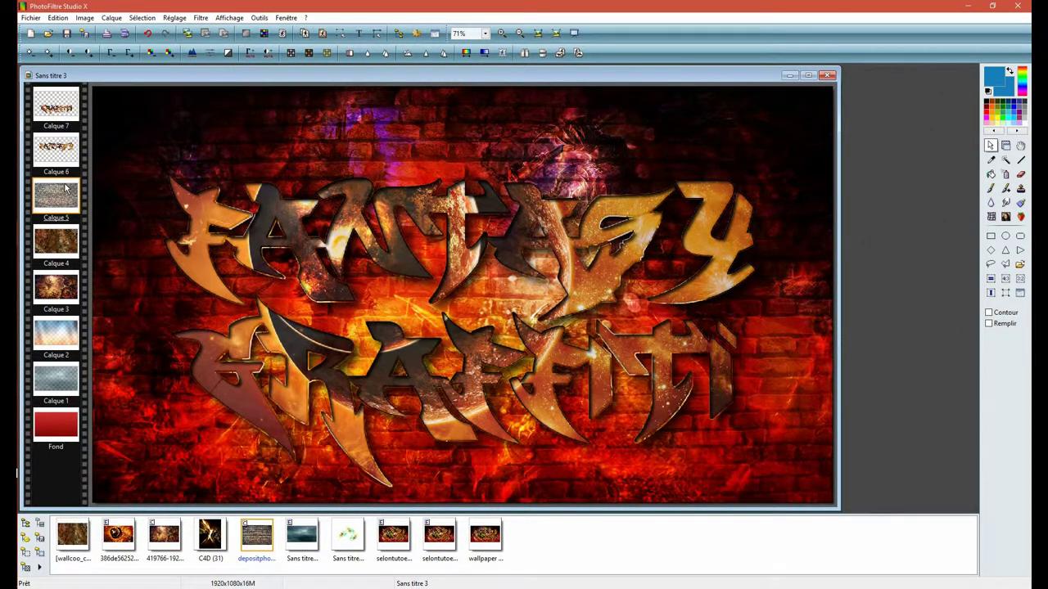
pyautogui.click(121, 19)
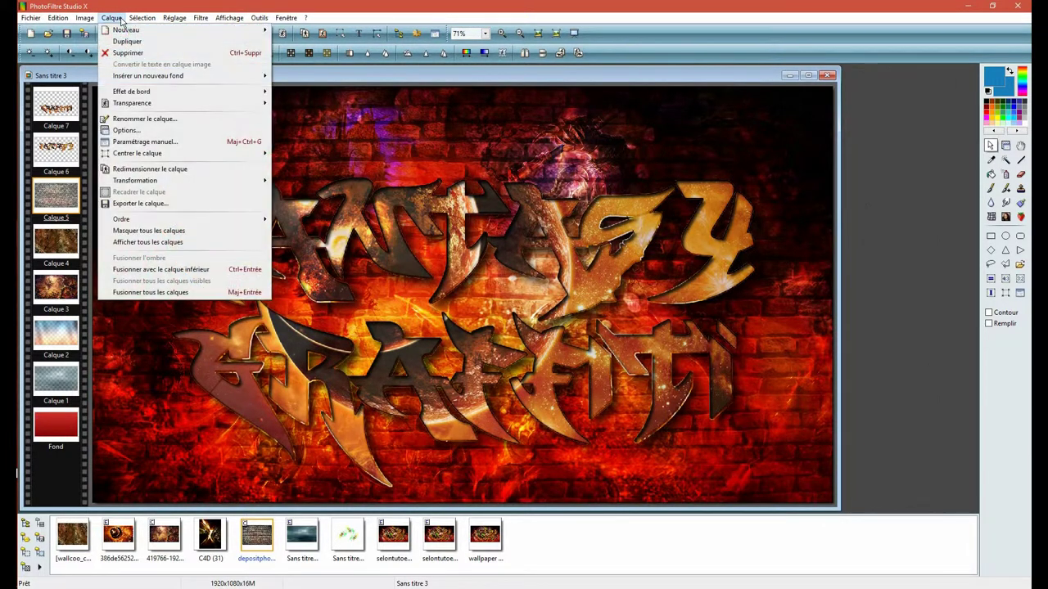
pyautogui.moveTo(131, 31)
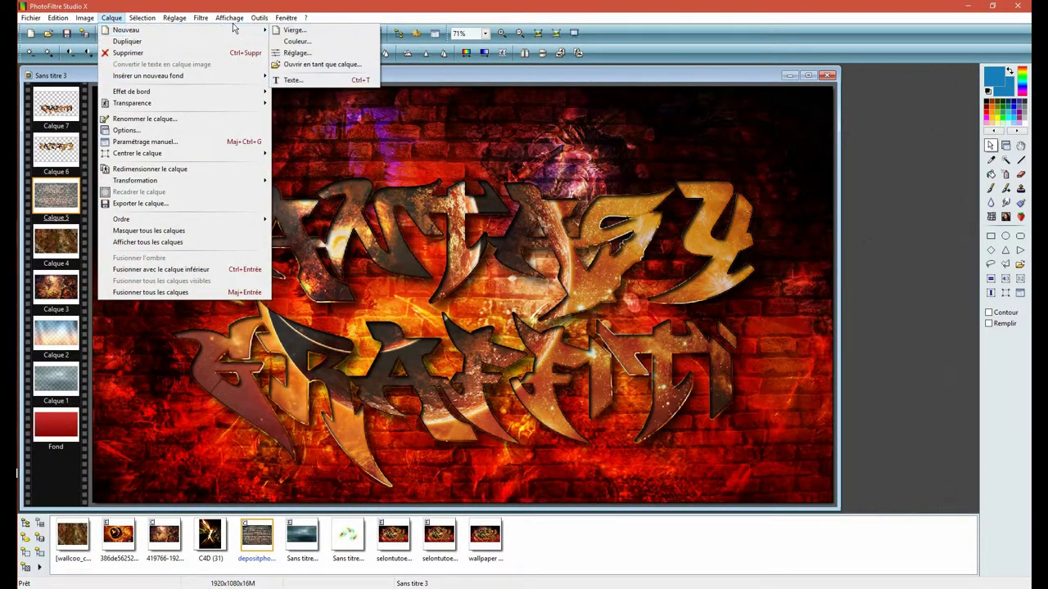
pyautogui.click(293, 29)
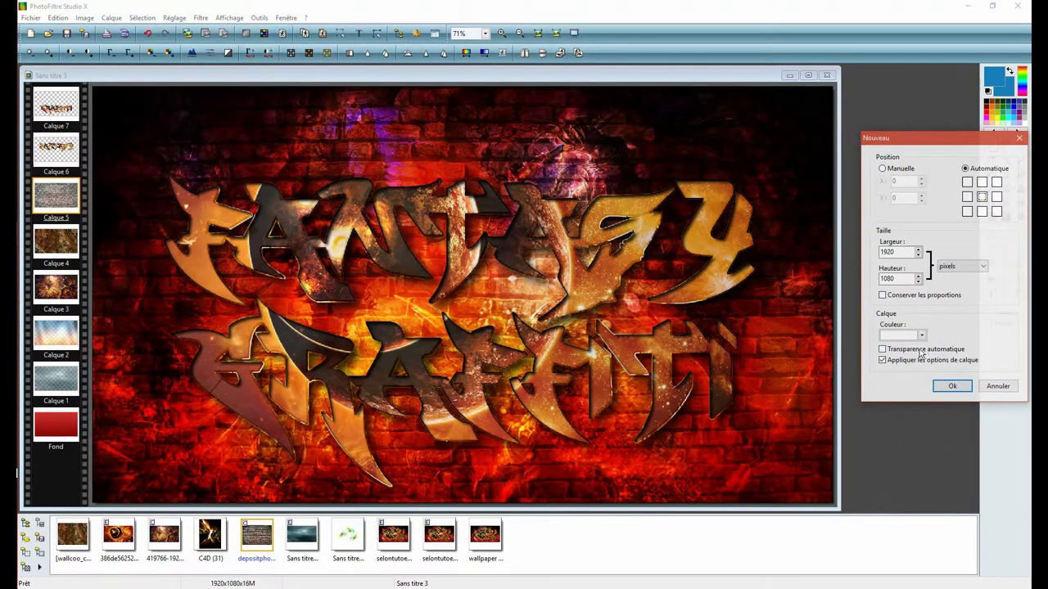
pyautogui.click(882, 349)
pyautogui.click(952, 387)
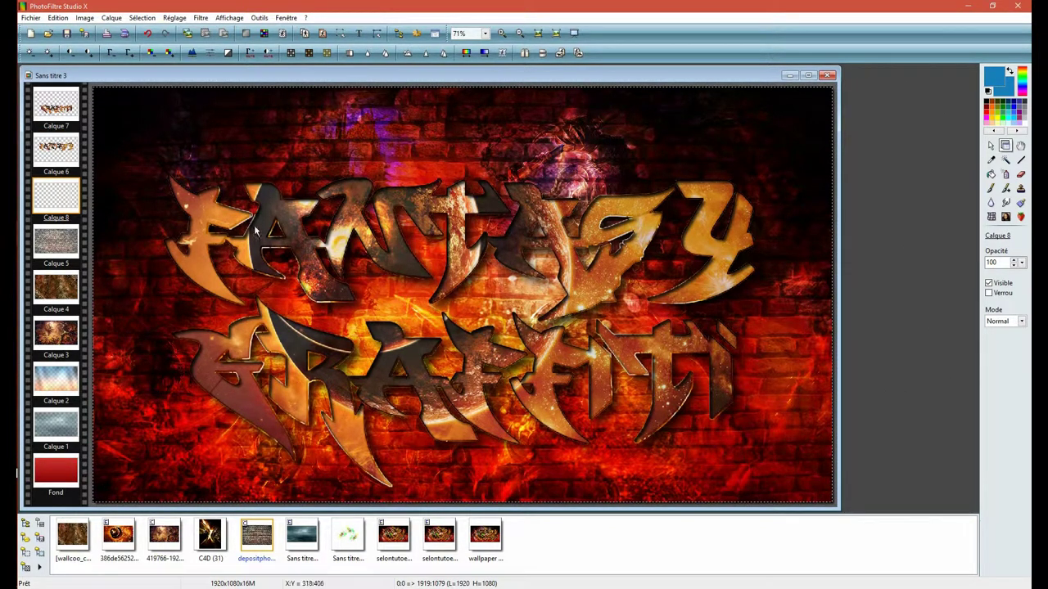
# Paint yellow splatters around the lettering on the new blank layer with the 266 splatter brush.
pyautogui.click(1006, 189)
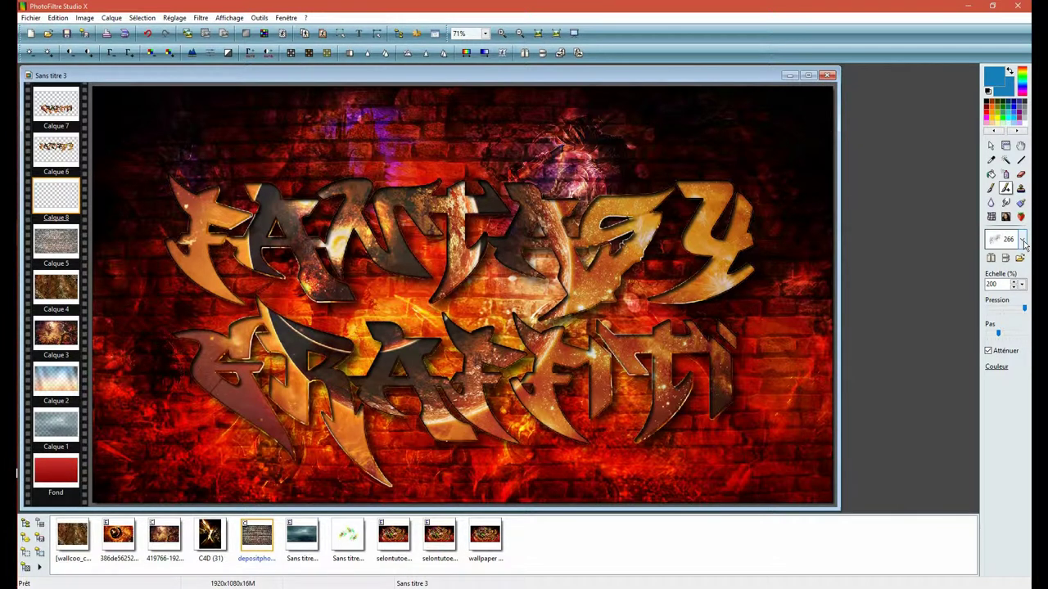
pyautogui.click(1023, 239)
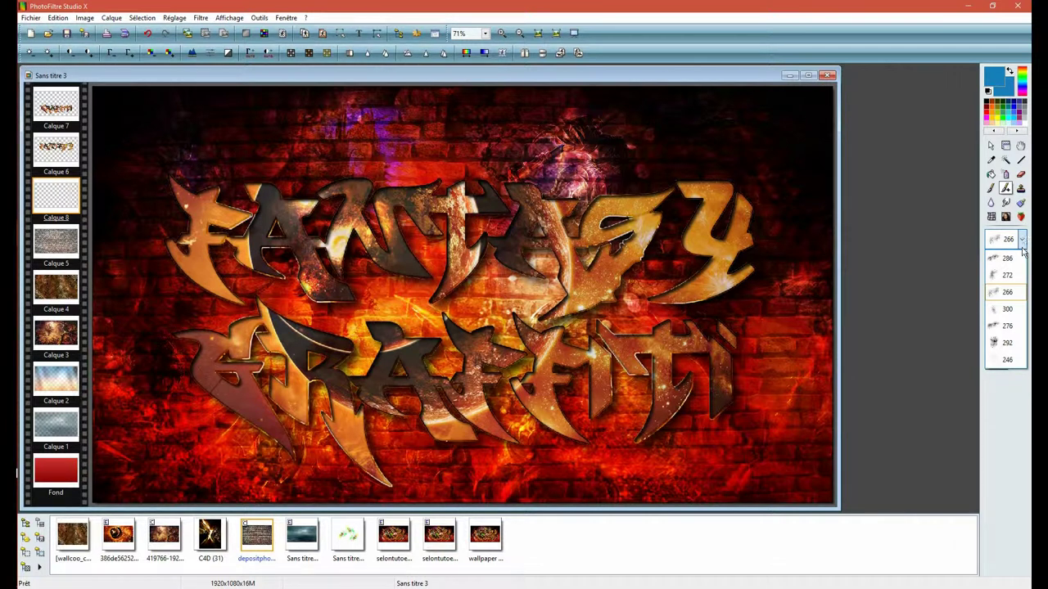
pyautogui.click(1010, 294)
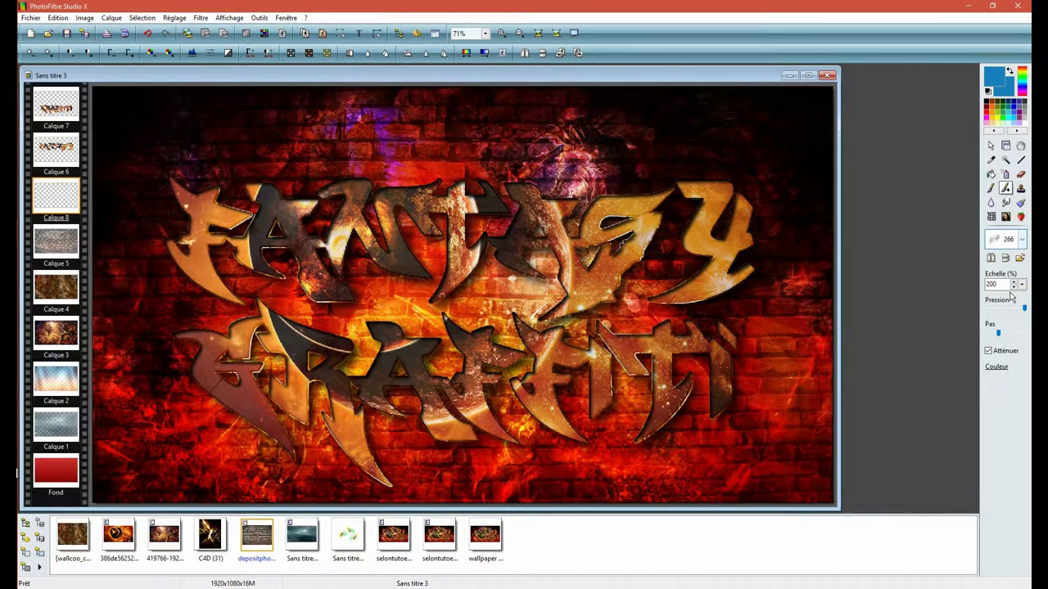
pyautogui.click(1001, 112)
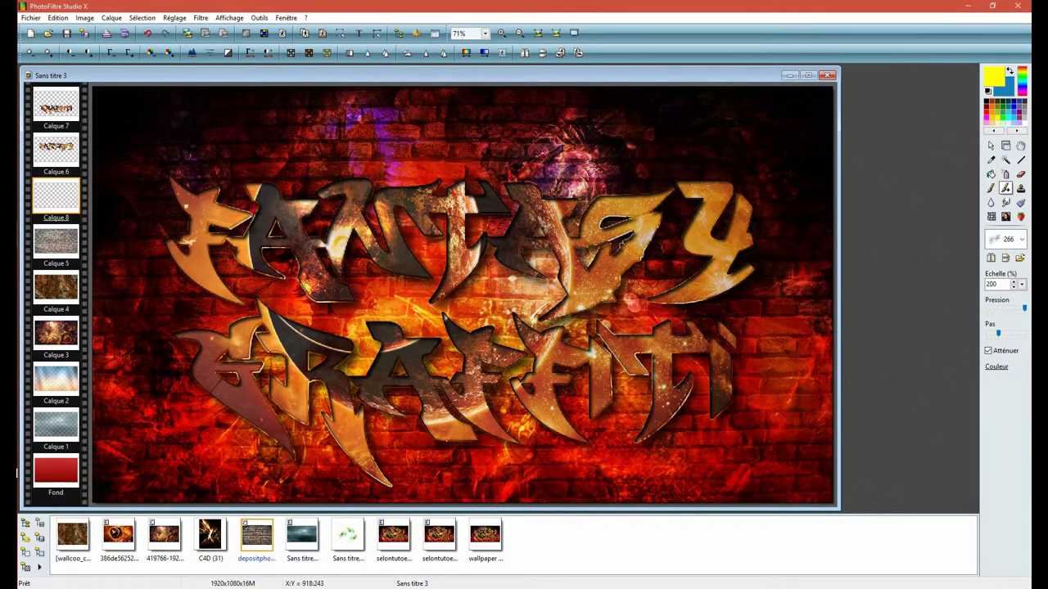
pyautogui.click(443, 154)
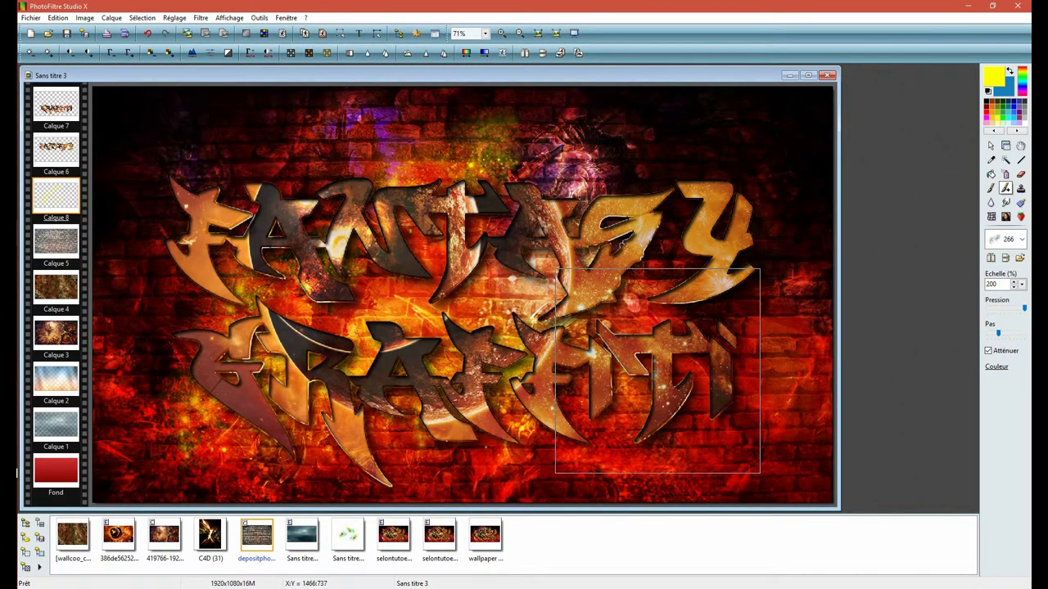
pyautogui.moveTo(688, 319); pyautogui.dragTo(720, 326)
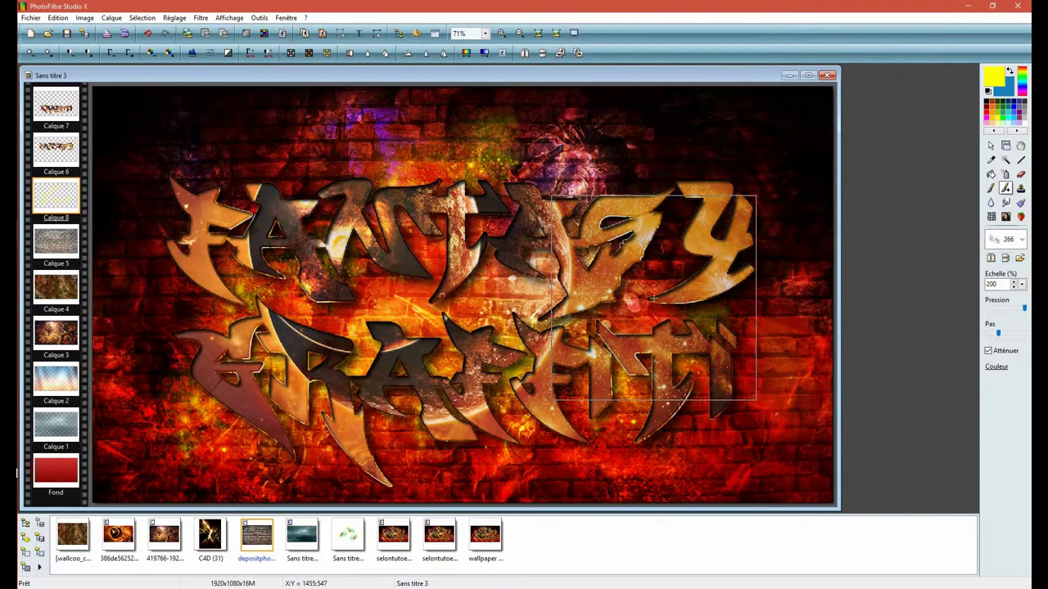
pyautogui.click(648, 285)
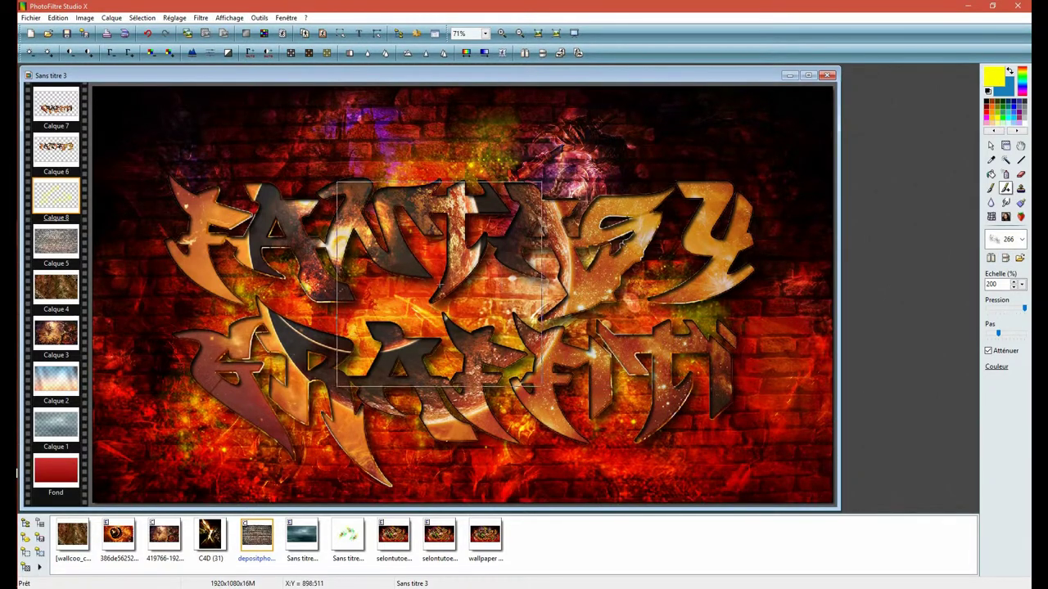
pyautogui.click(442, 293)
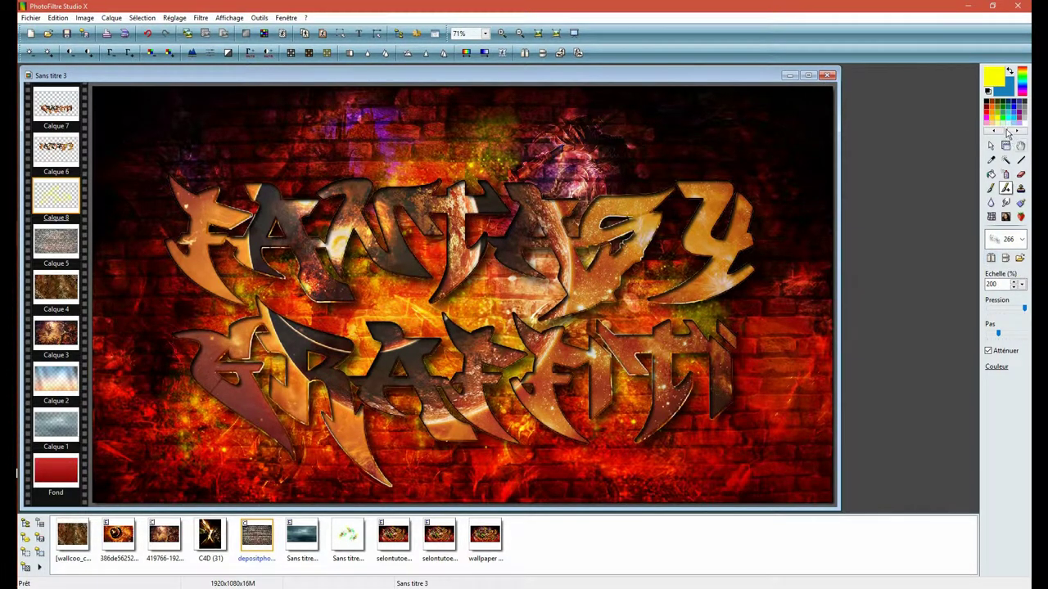
# Paint red and white splatters around and behind the lettering with the same brush.
pyautogui.click(989, 105)
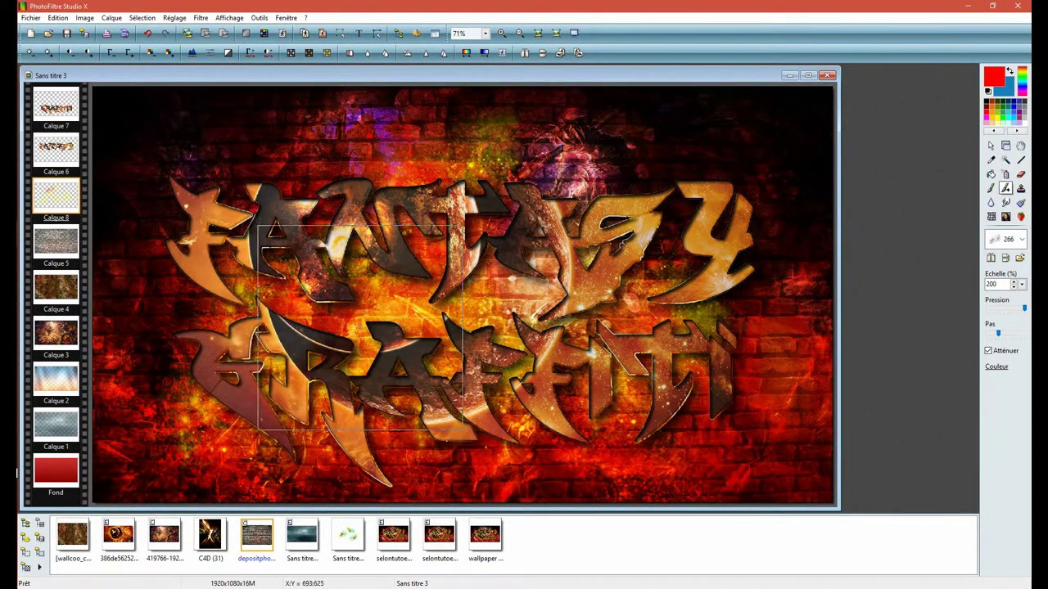
pyautogui.moveTo(314, 314)
pyautogui.mouseDown()
pyautogui.moveTo(393, 409)
pyautogui.moveTo(492, 426)
pyautogui.moveTo(625, 401)
pyautogui.mouseUp()
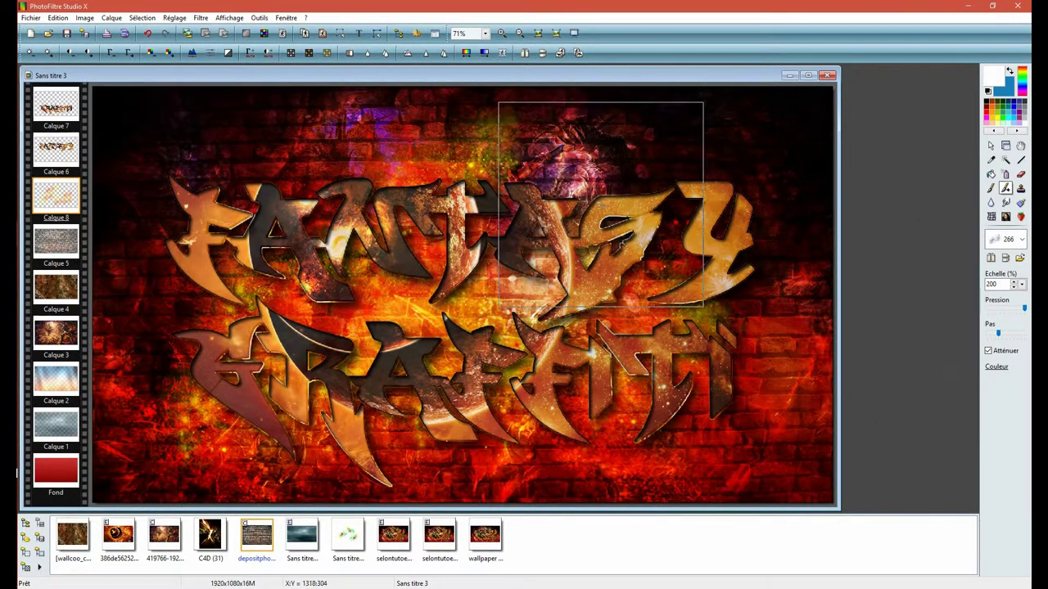
pyautogui.click(601, 203)
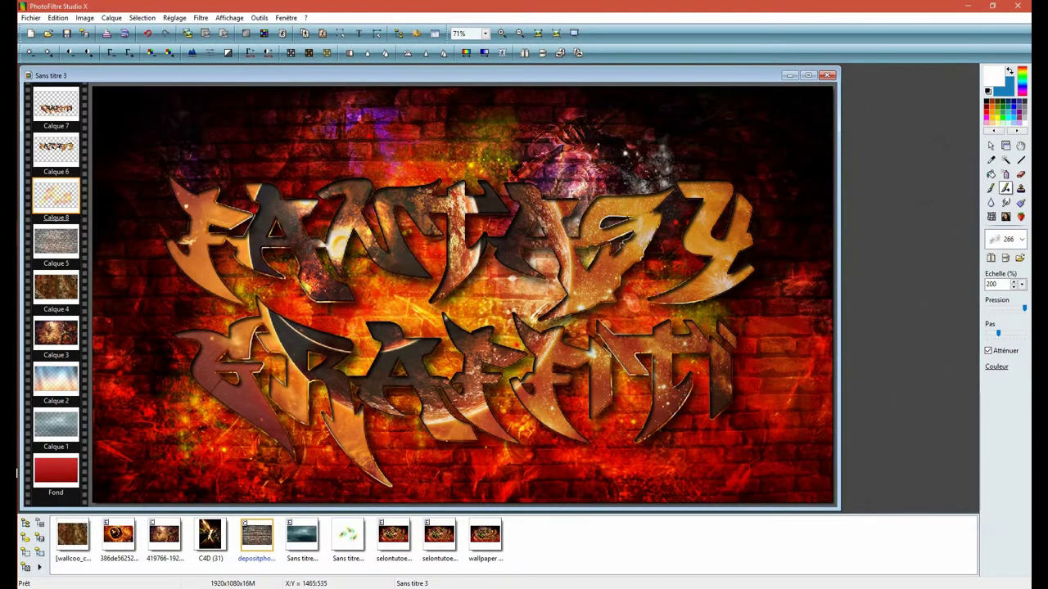
pyautogui.click(694, 288)
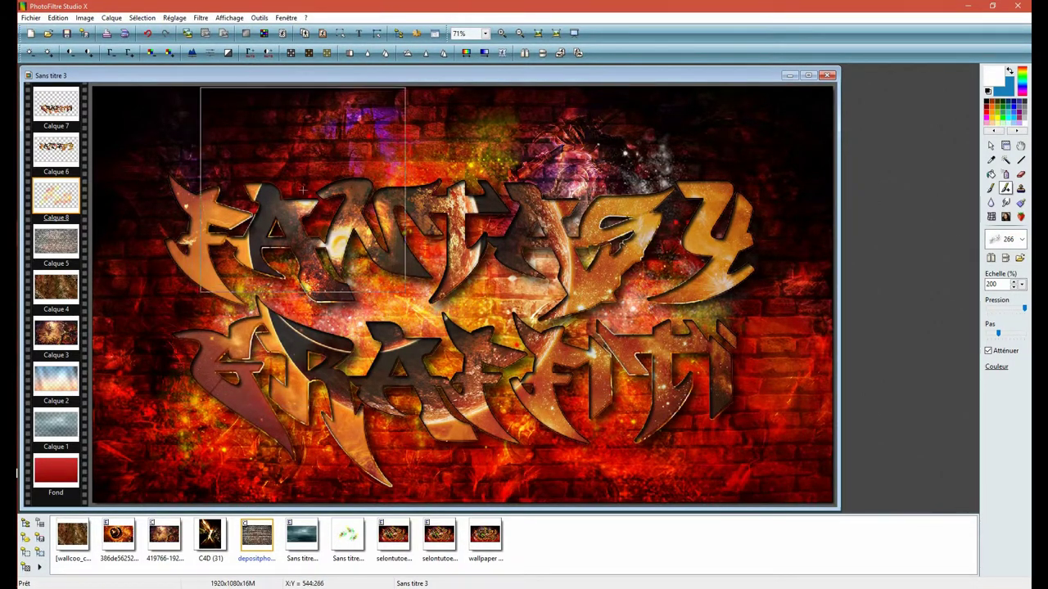
pyautogui.click(366, 231)
pyautogui.moveTo(409, 297); pyautogui.dragTo(483, 292)
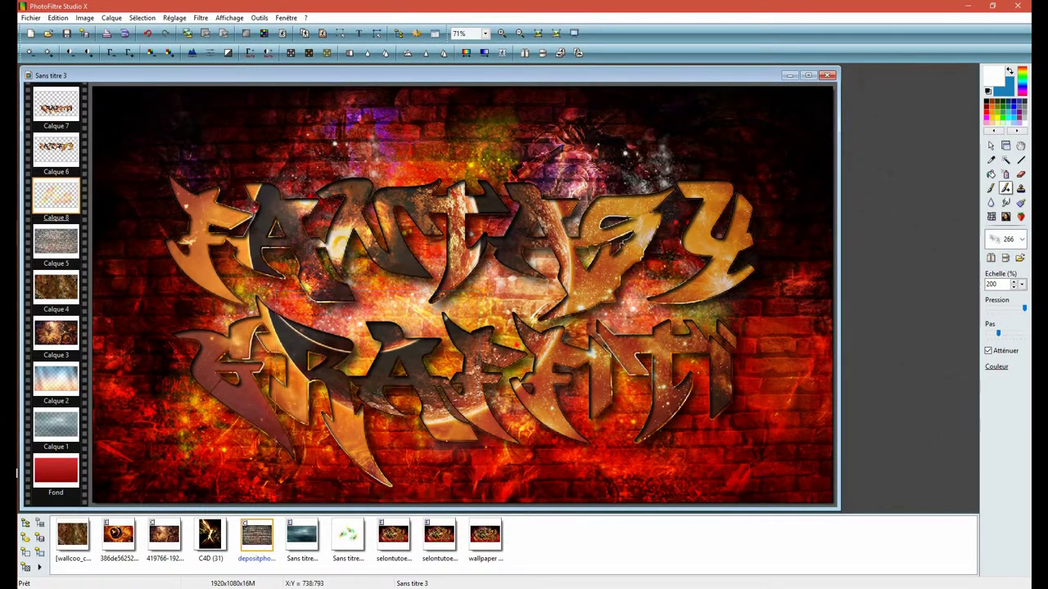
# Paint green splatters across the middle of the wall with the same brush, and leave the brush tool.
pyautogui.click(1005, 113)
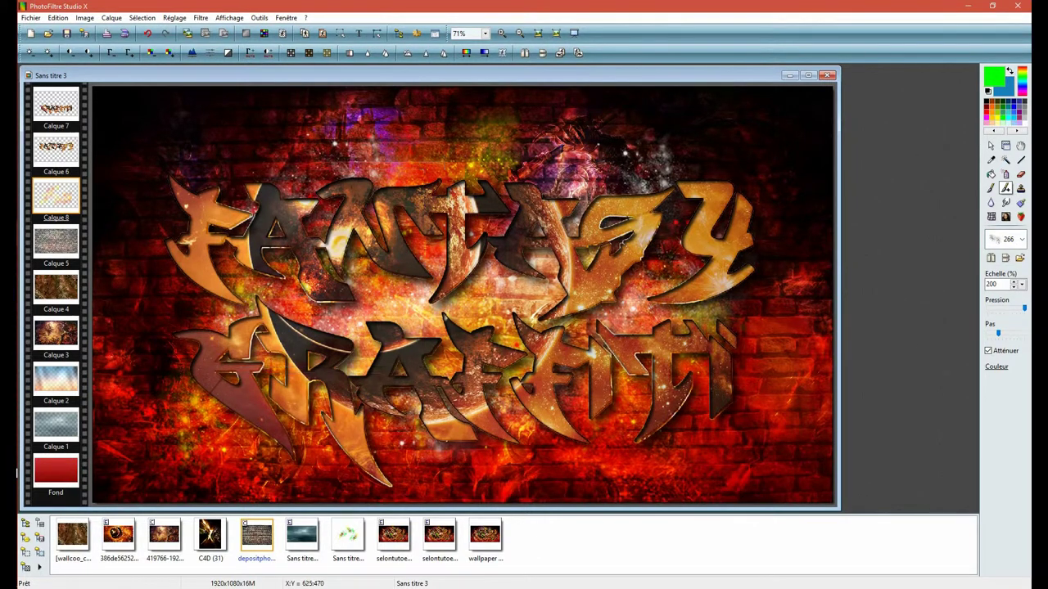
pyautogui.moveTo(334, 268)
pyautogui.mouseDown()
pyautogui.moveTo(509, 321)
pyautogui.moveTo(539, 326)
pyautogui.moveTo(542, 310)
pyautogui.moveTo(635, 379)
pyautogui.mouseUp()
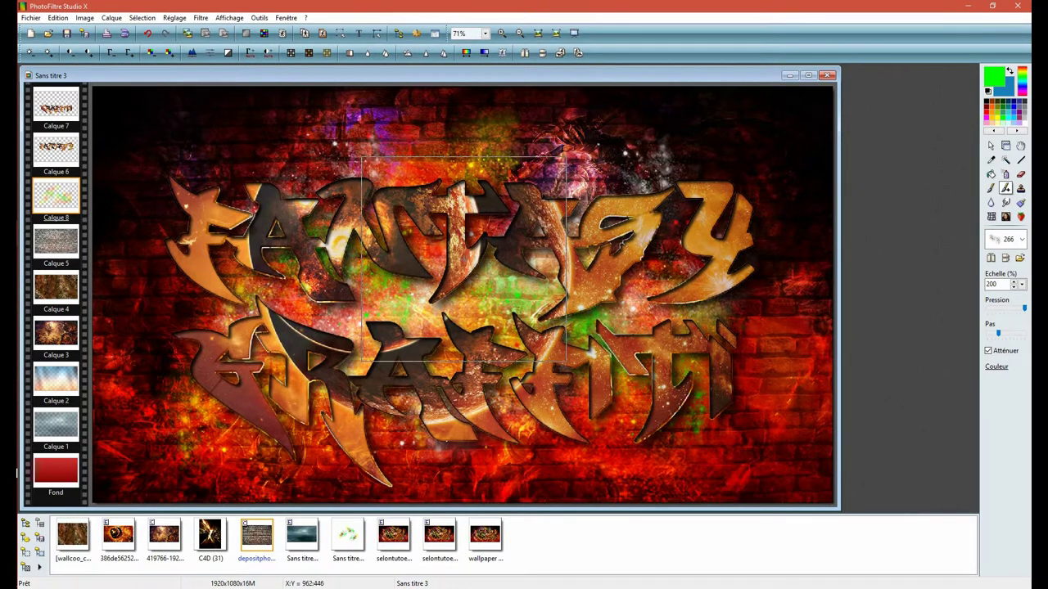
pyautogui.click(990, 146)
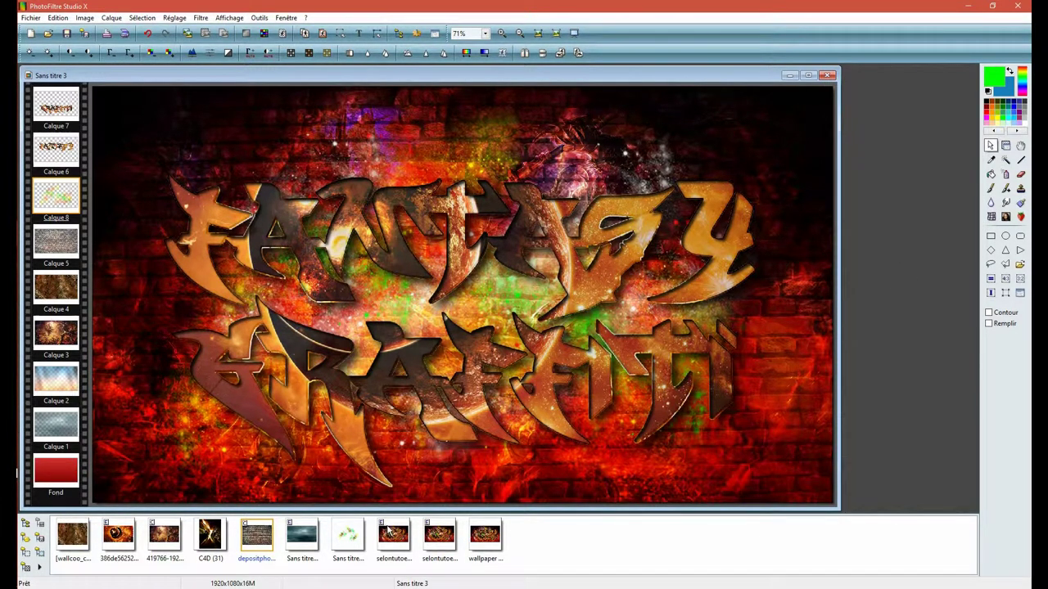
# Delete the hand-painted splatter layer and insert the ready-made splatter image as a layer directly above the brick wall.
pyautogui.click(357, 544)
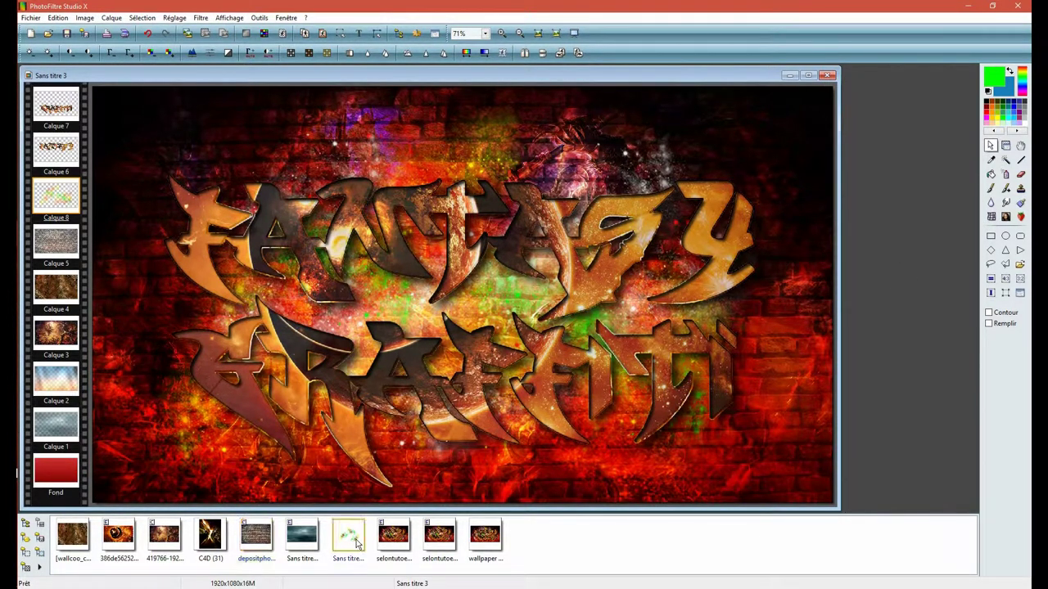
pyautogui.rightClick(43, 202)
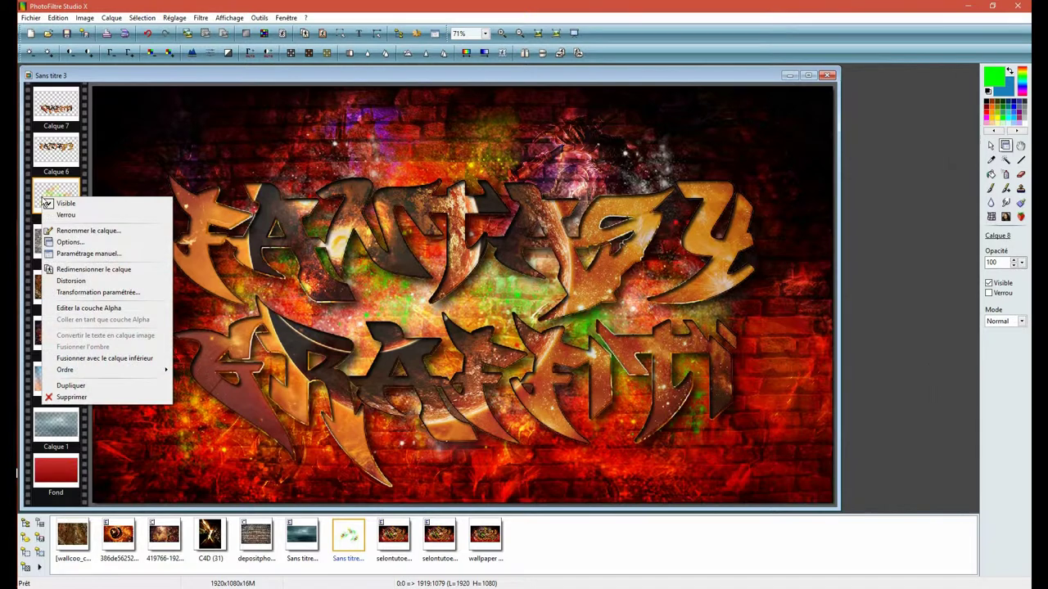
pyautogui.click(85, 398)
pyautogui.moveTo(354, 551); pyautogui.dragTo(373, 332)
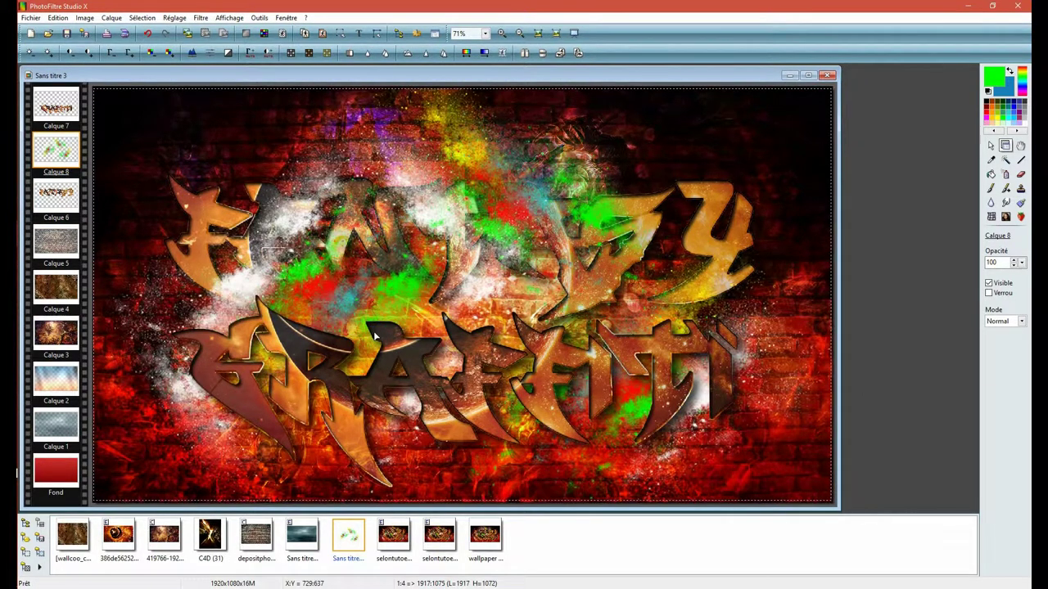
pyautogui.moveTo(38, 162); pyautogui.dragTo(42, 199)
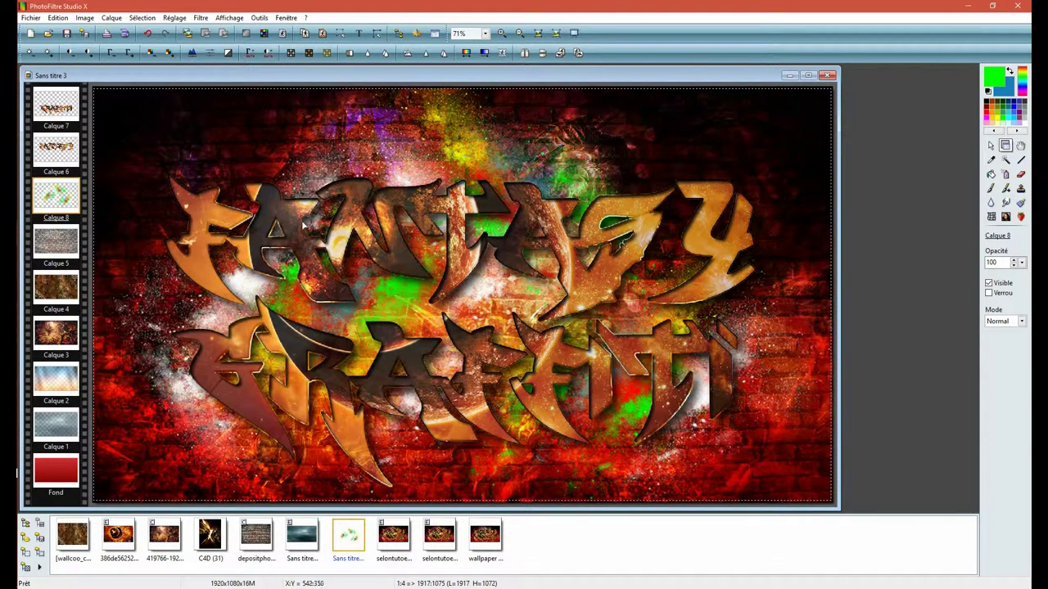
# Merge the drop shadows into both the GRAFFITI and FANTASY lettering layers.
pyautogui.click(55, 114)
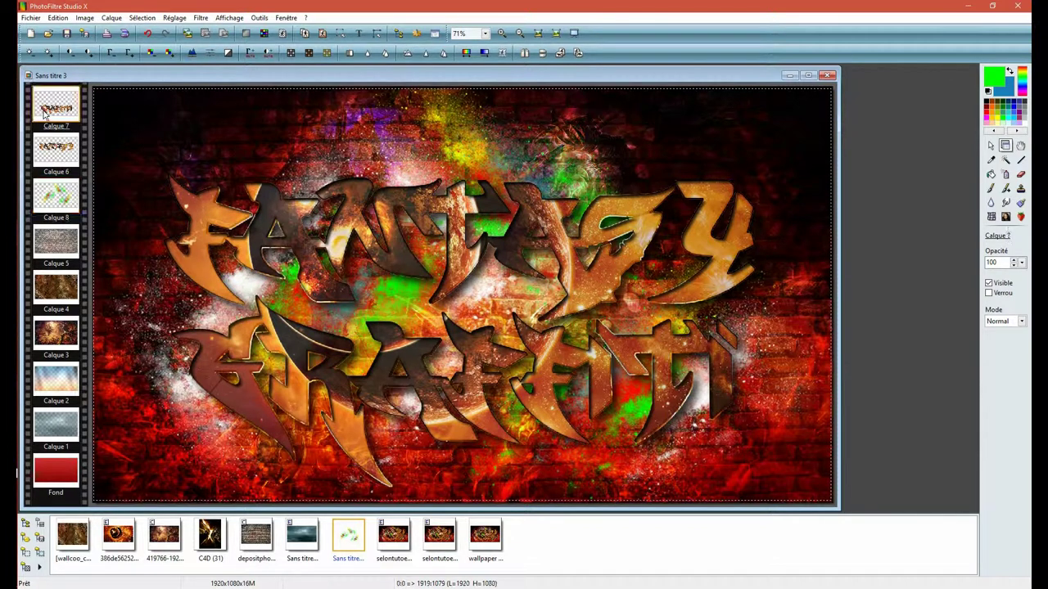
pyautogui.rightClick(55, 115)
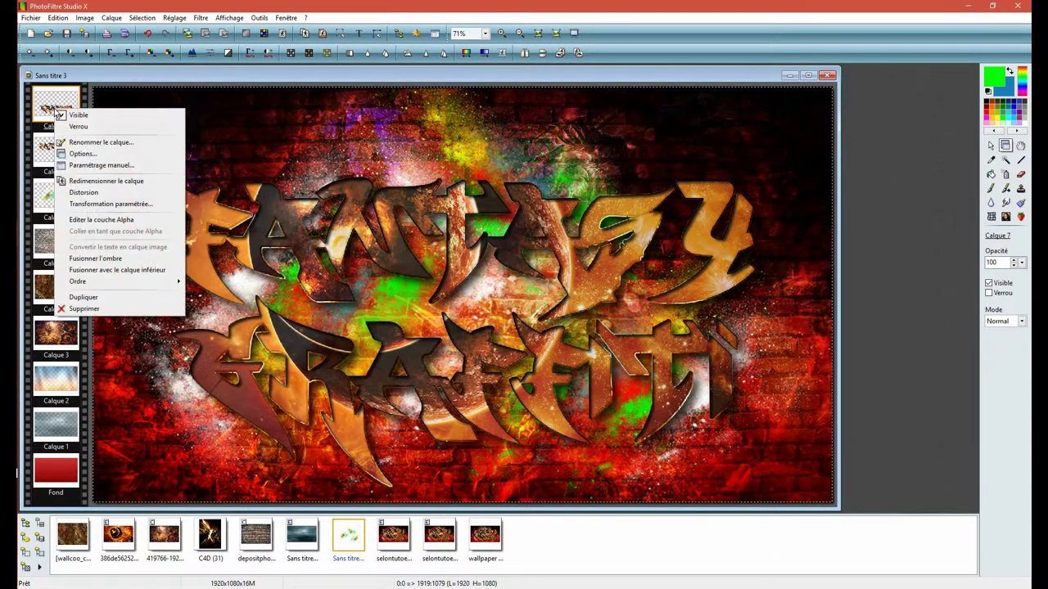
pyautogui.click(100, 262)
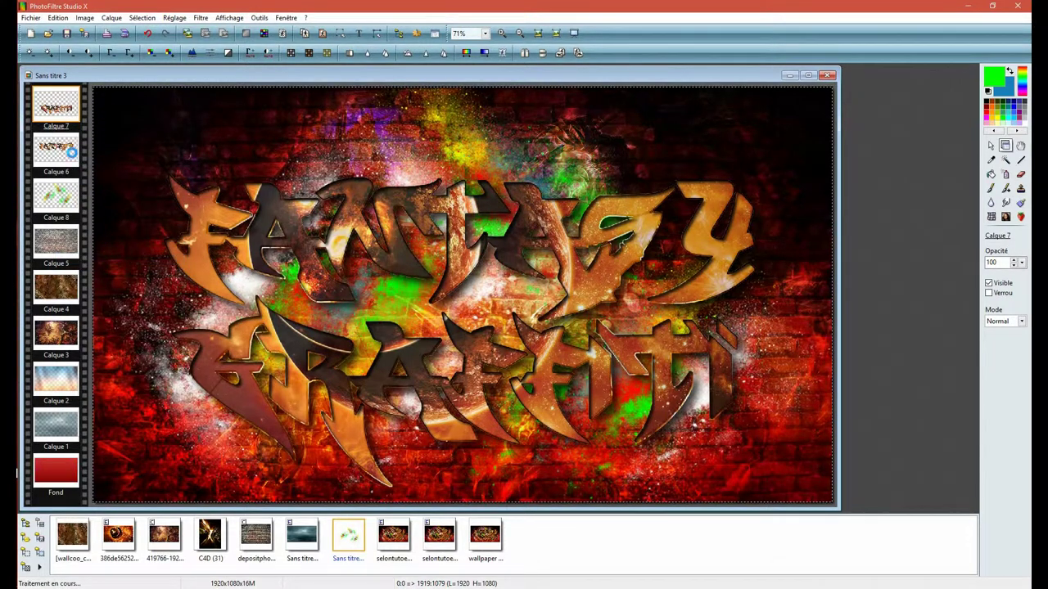
pyautogui.rightClick(74, 155)
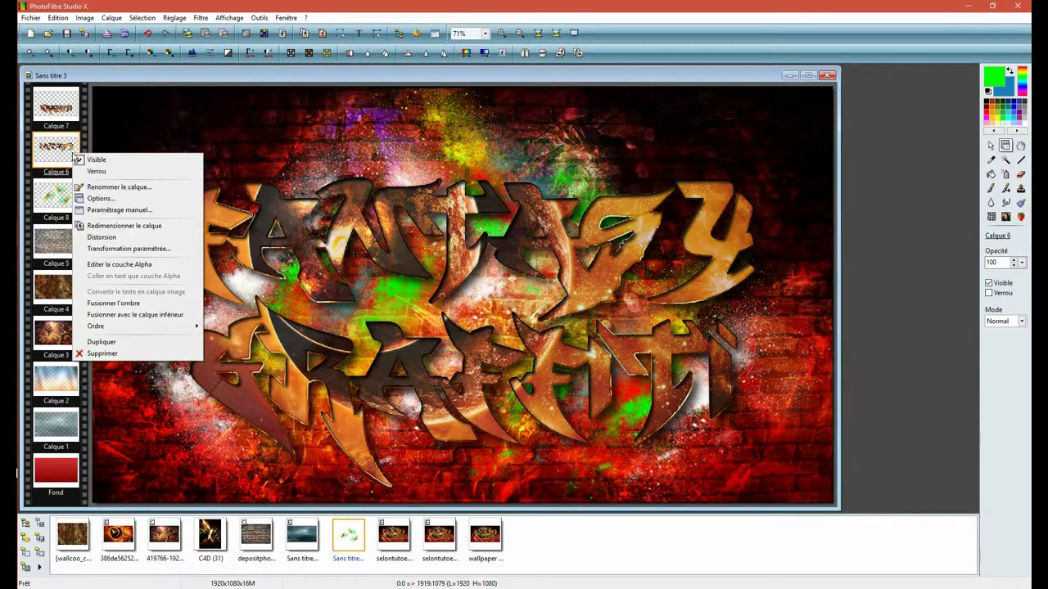
pyautogui.click(122, 303)
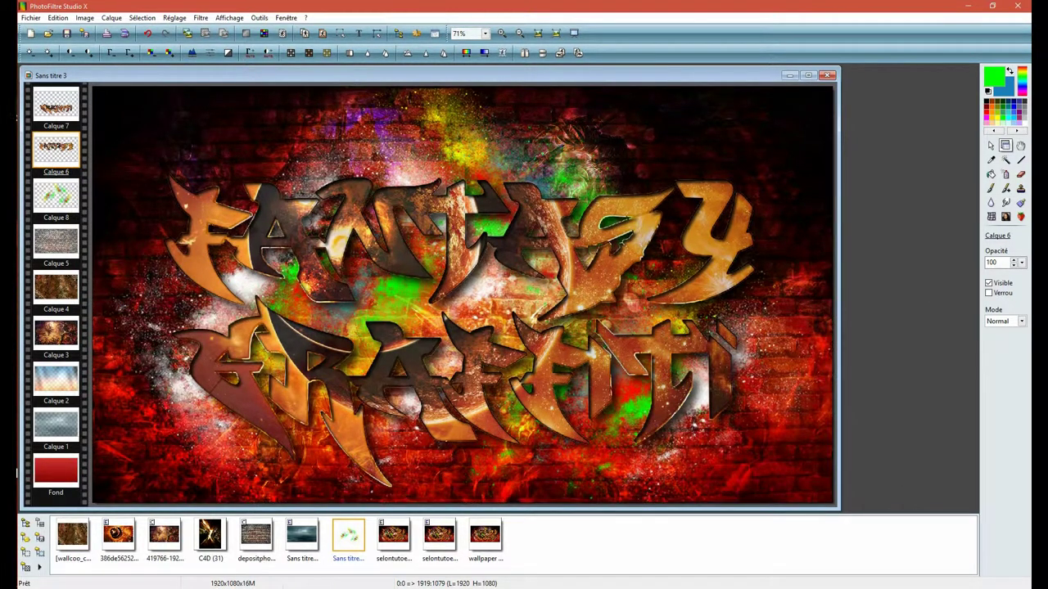
# Merge the GRAFFITI layer with the FANTASY layer below it and duplicate the combined lettering layer.
pyautogui.rightClick(49, 107)
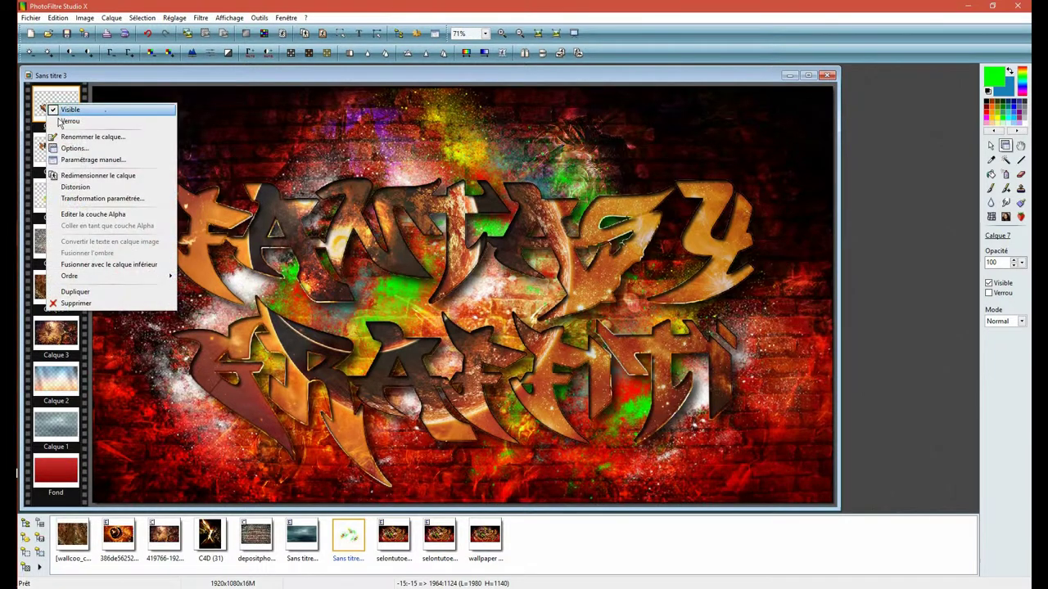
pyautogui.click(116, 264)
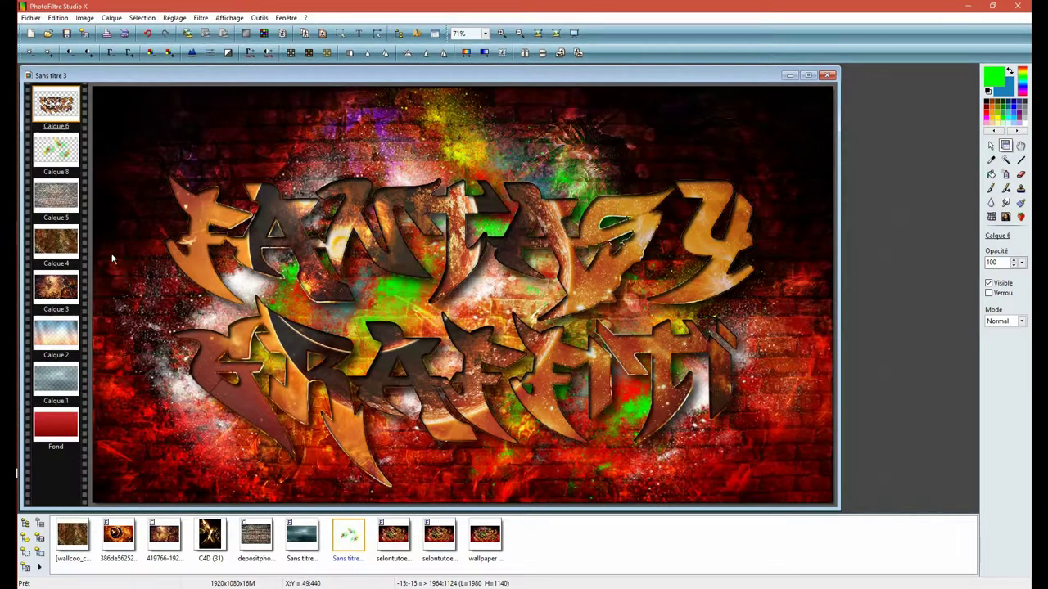
pyautogui.rightClick(62, 121)
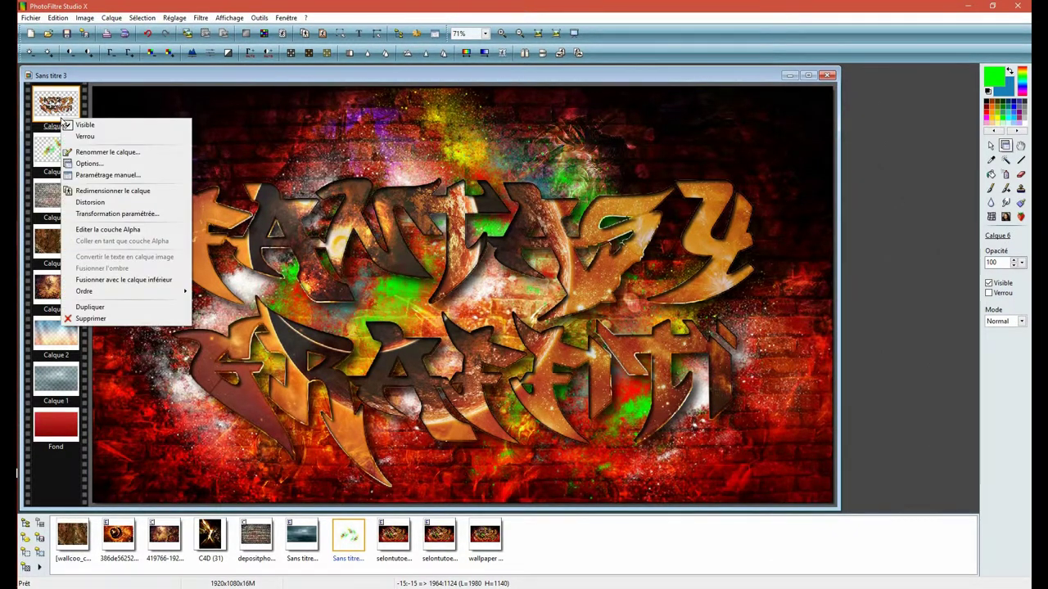
pyautogui.click(117, 309)
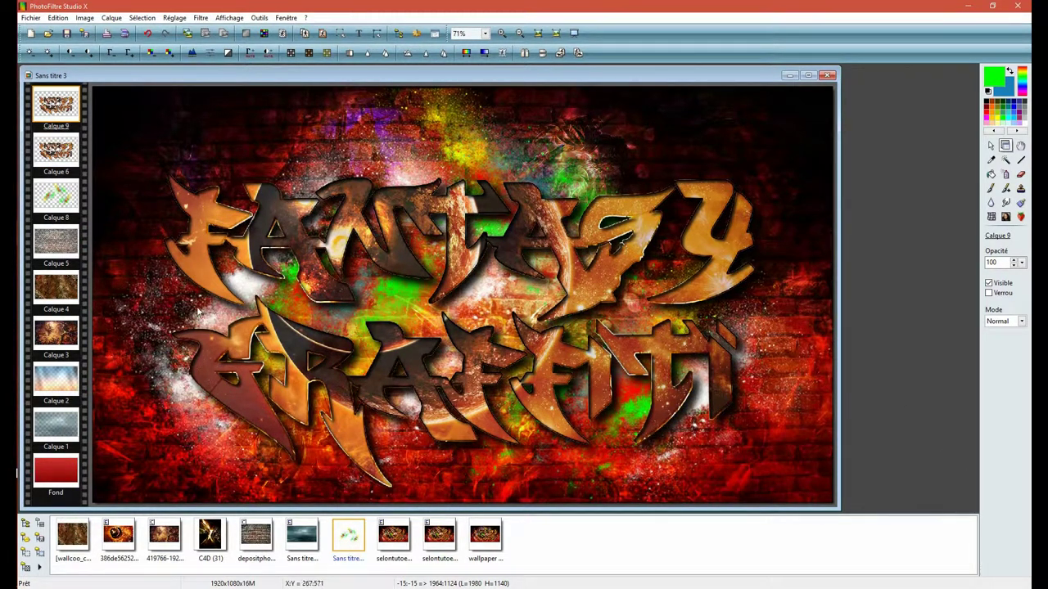
# Set the duplicated lettering layer to Lumière gamma blend mode at 60% opacity.
pyautogui.click(1005, 328)
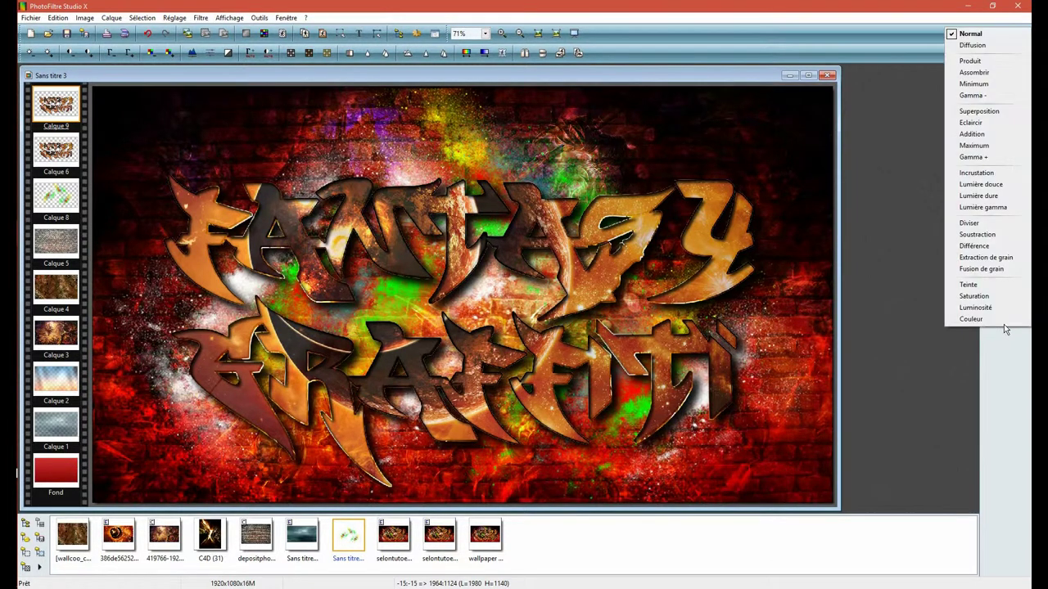
pyautogui.click(990, 210)
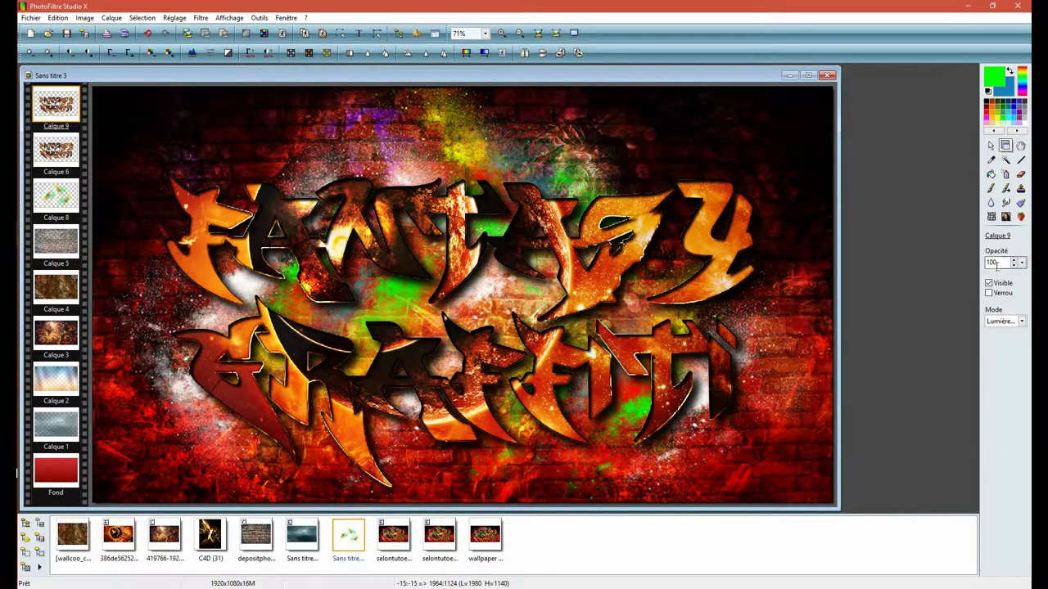
pyautogui.click(1021, 264)
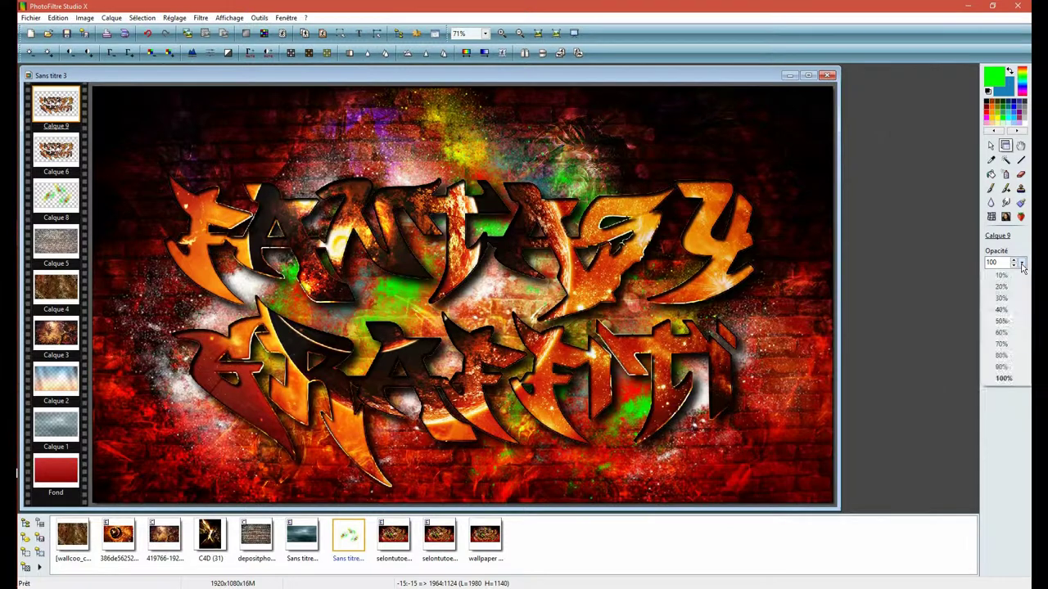
pyautogui.click(1004, 335)
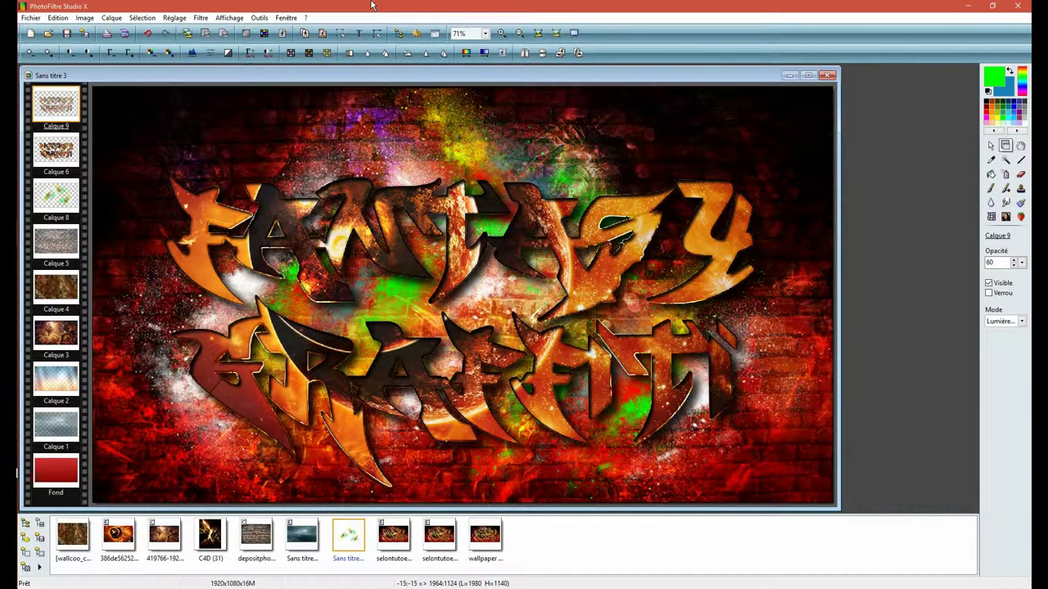
# Merge all layers of the wallpaper into the single background.
pyautogui.click(112, 18)
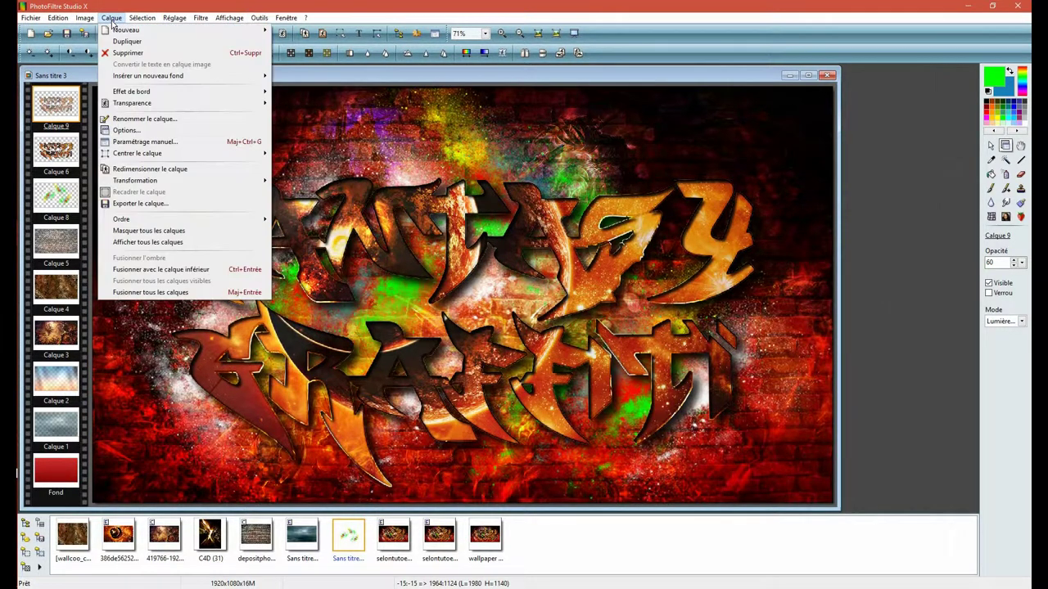
pyautogui.click(203, 293)
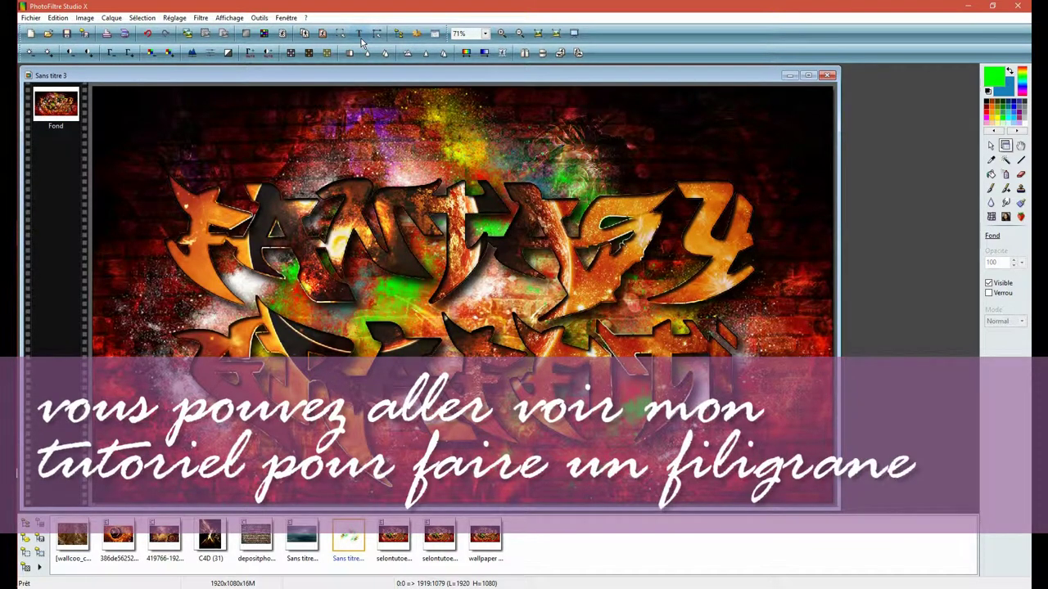
pyautogui.hotkey('ctrl', '-')
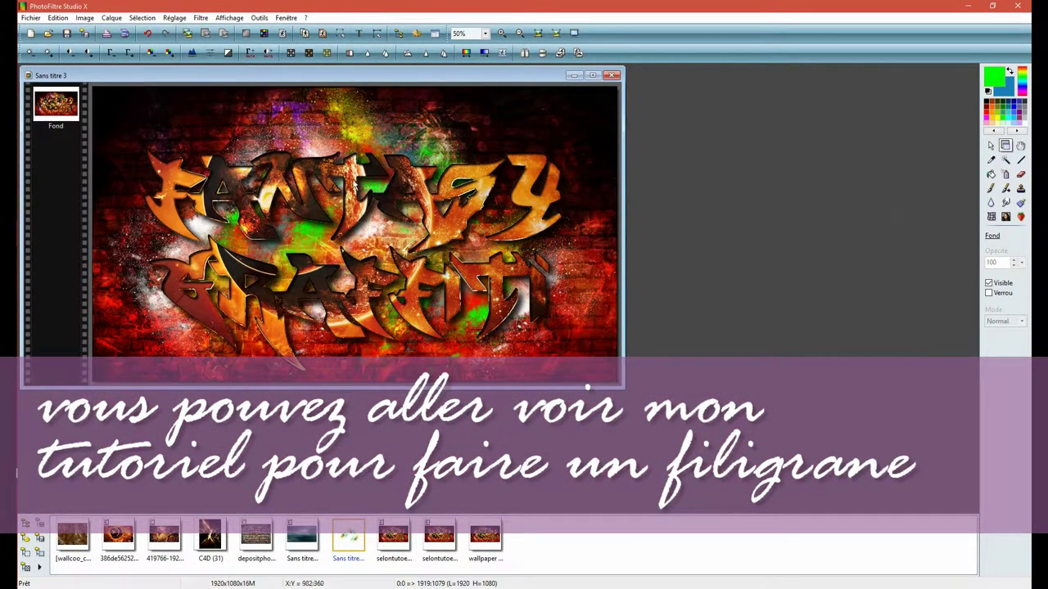
pyautogui.moveTo(273, 71); pyautogui.dragTo(362, 113)
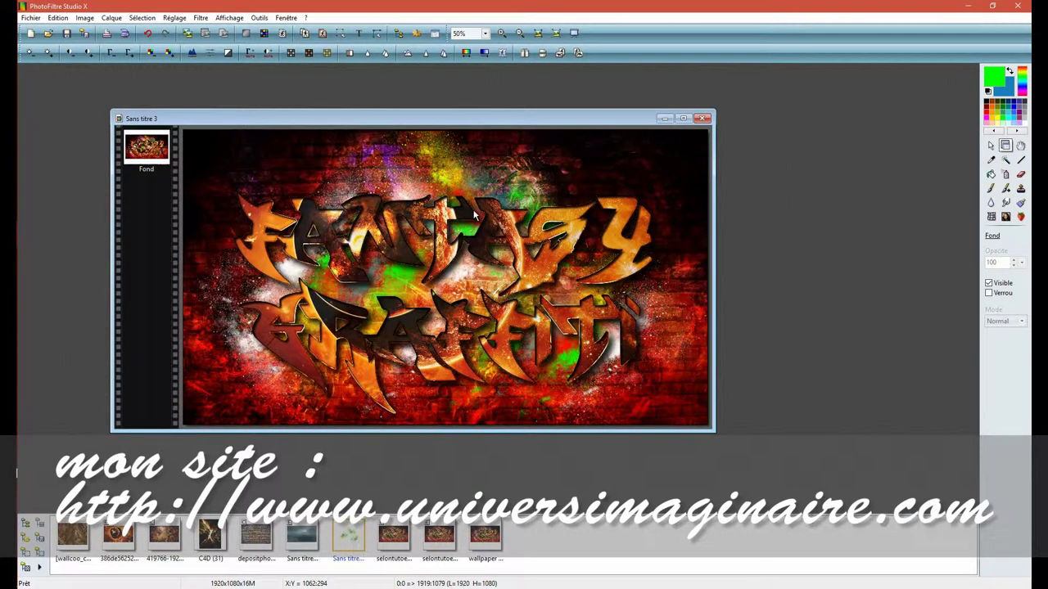
pyautogui.scroll(-5, 473, 209)
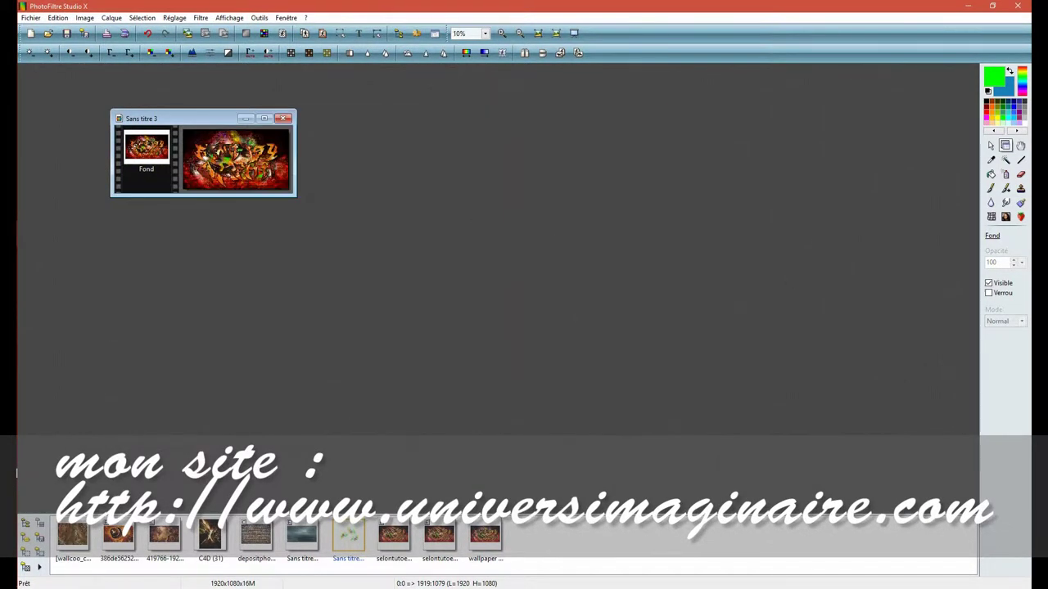